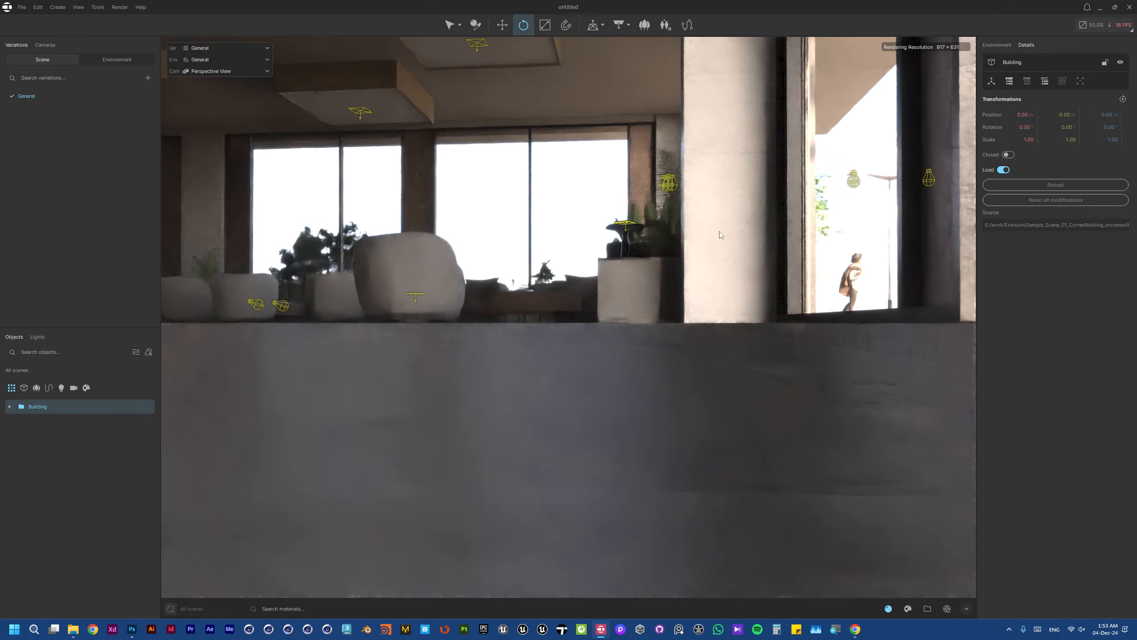
Fly the perspective view out of the building interior and around the street to examine the corner building from outside
right_drag(720, 231, 224, 237)
key(w)
key(w)
key(w)
right_drag(401, 238, 206, 260)
key(w)
right_drag(708, 234, 720, 231)
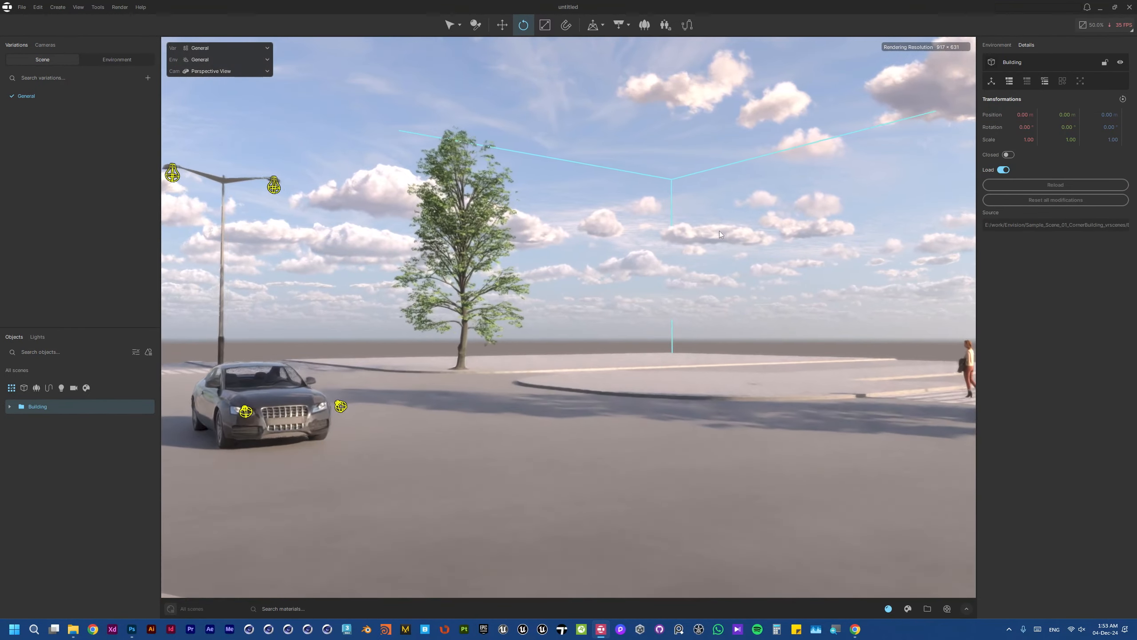
key(w)
right_drag(512, 337, 554, 345)
key(w)
key(w)
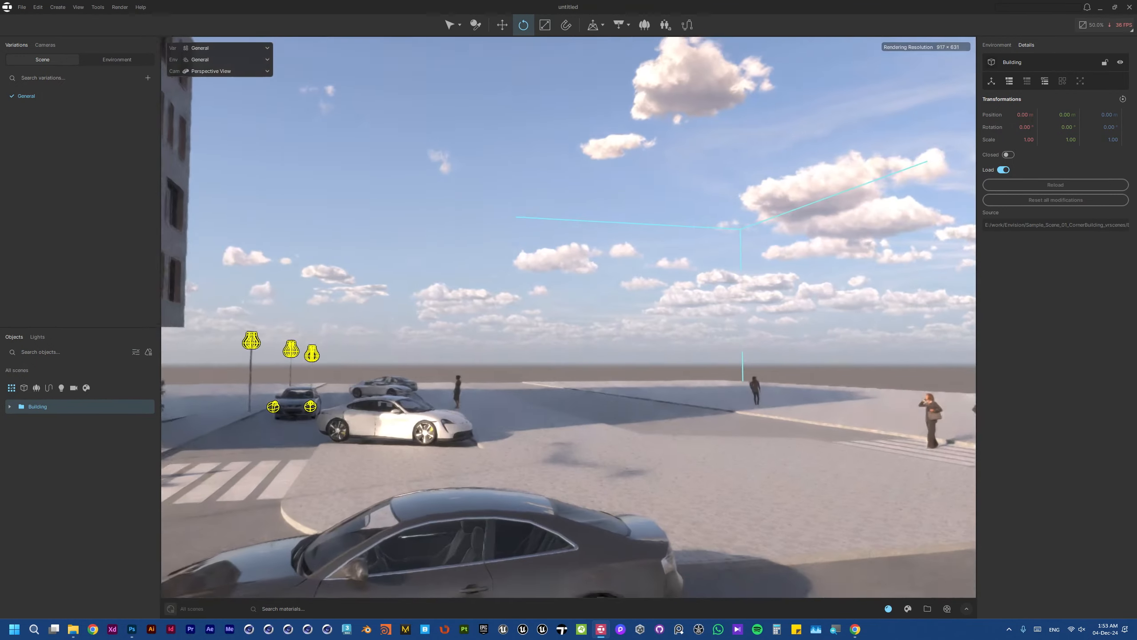
right_drag(554, 346, 456, 335)
key(d)
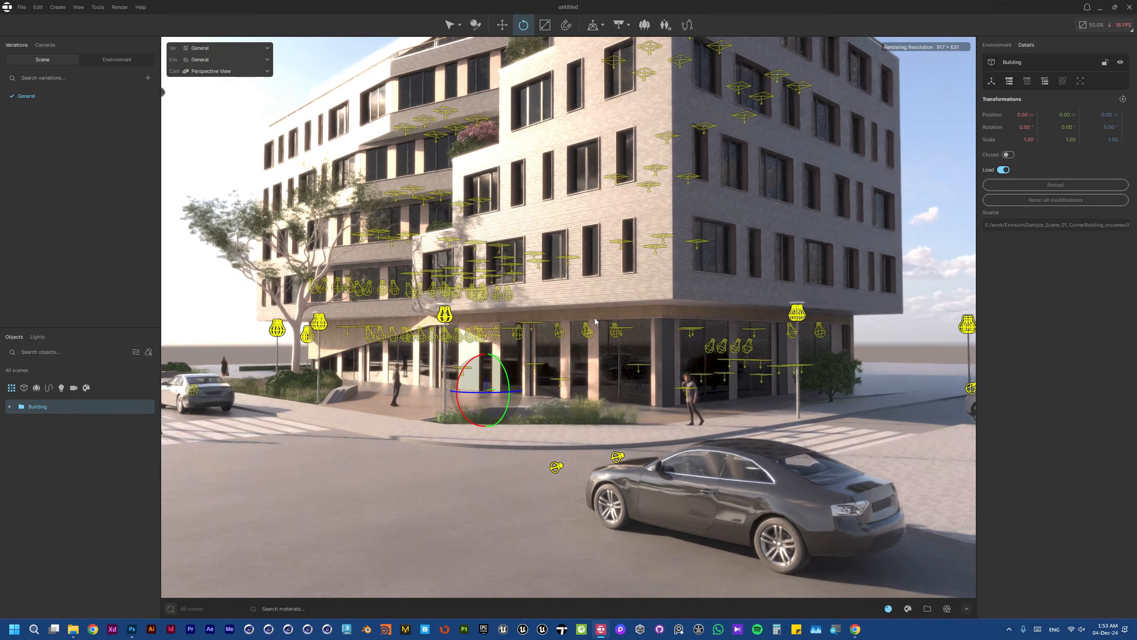
Switch from the Rotate tool to the Select tool, select the black car in the street, and clear the selection
click(524, 183)
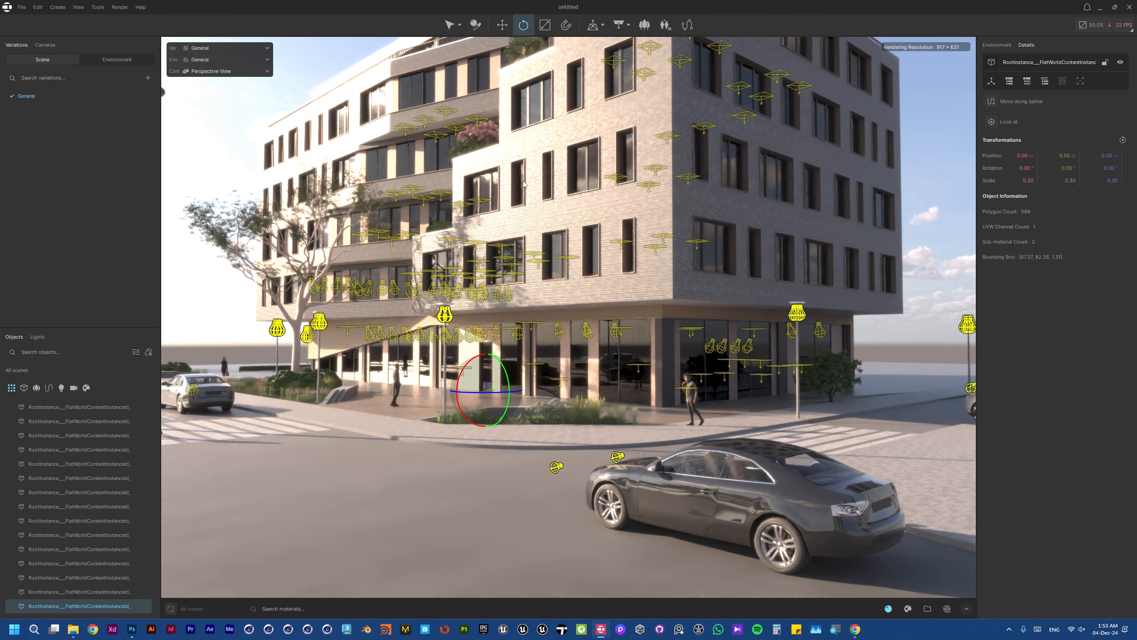
click(450, 25)
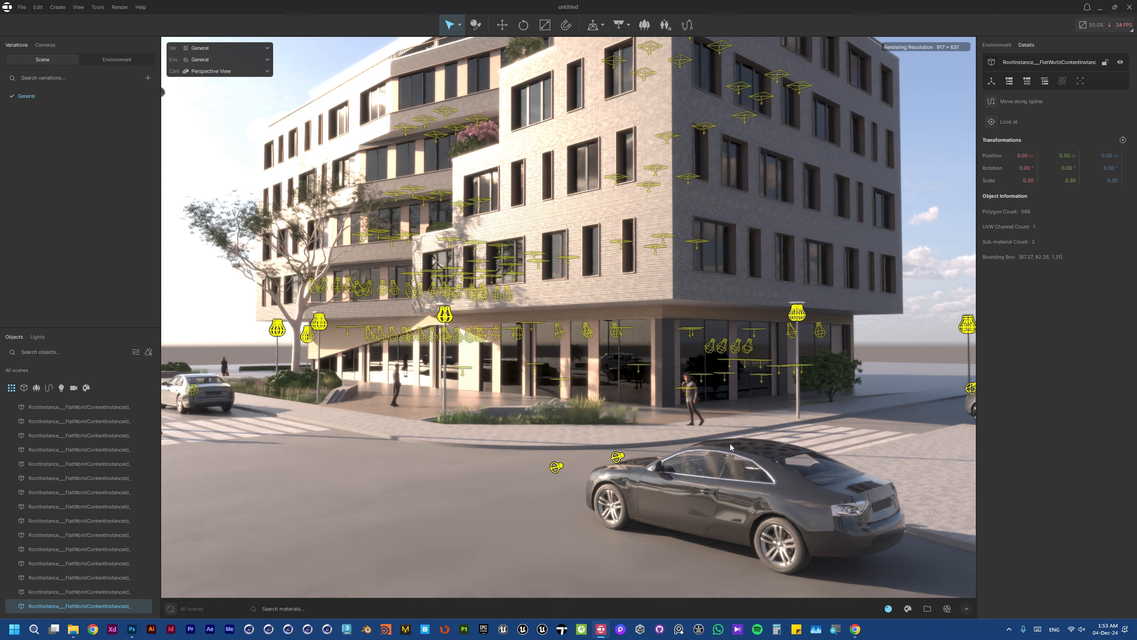
click(787, 497)
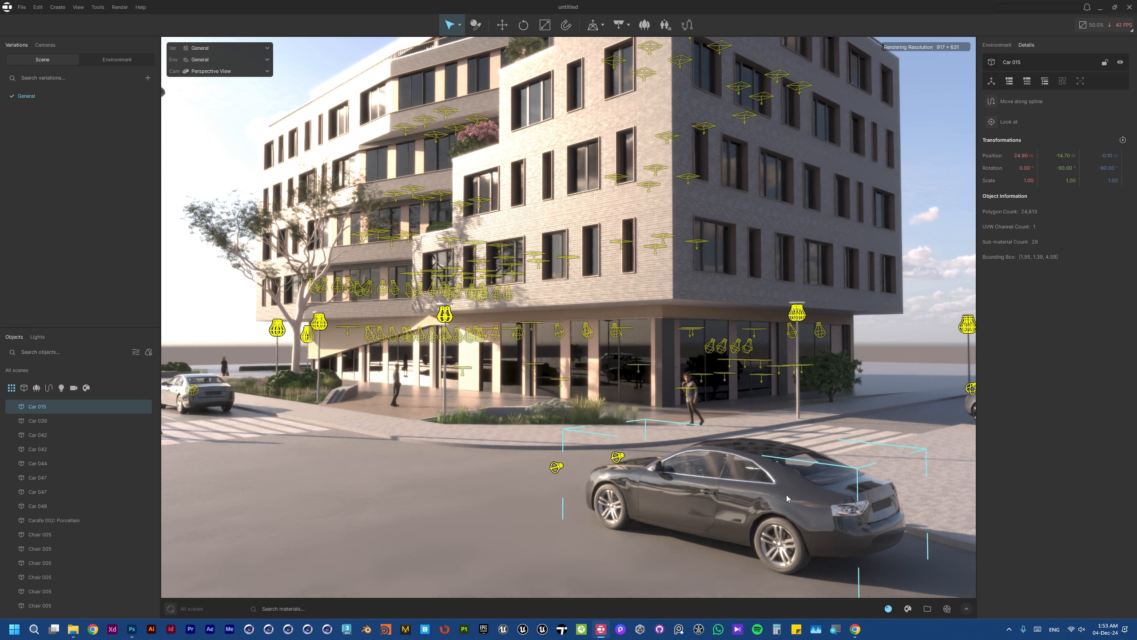
key(Escape)
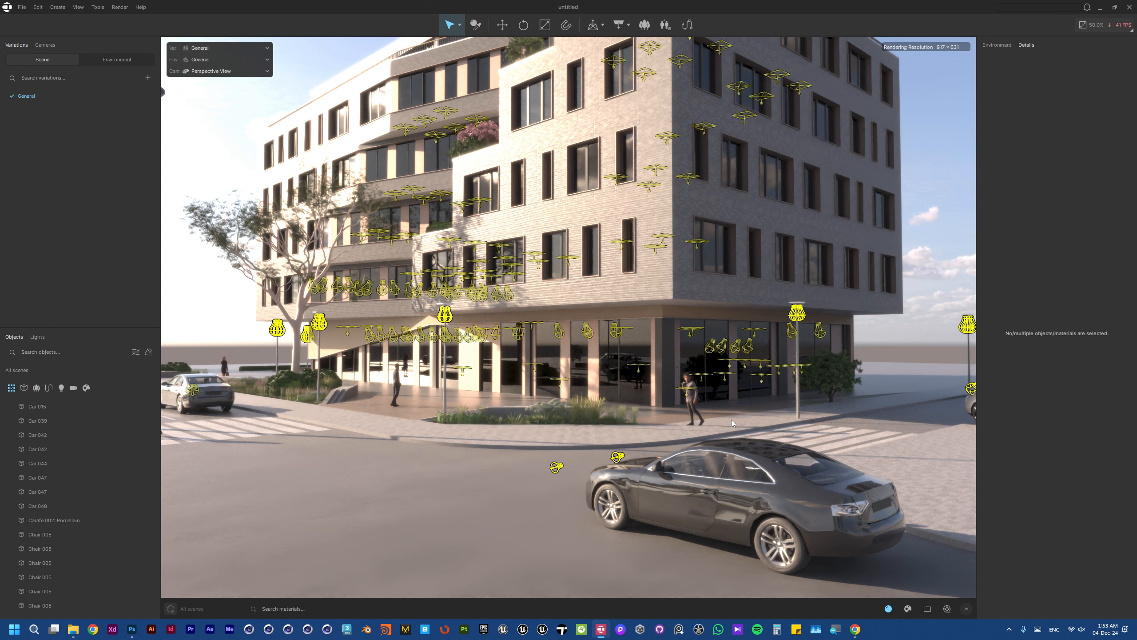
Hide the interface panels to enlarge the viewport and show them again
drag(656, 285, 800, 201)
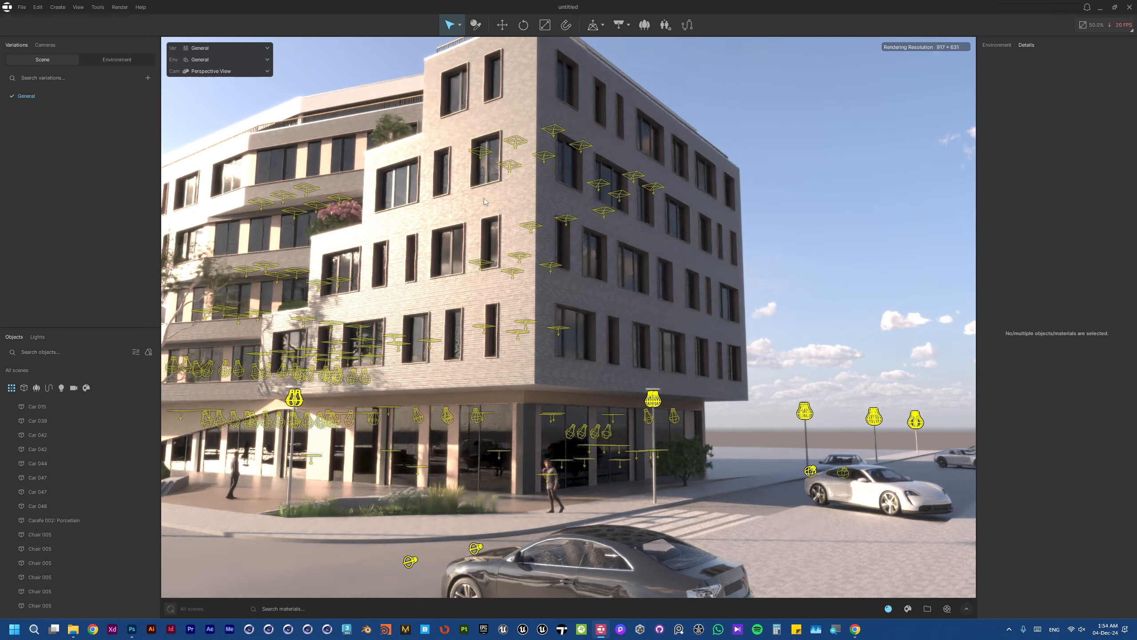
drag(430, 170, 391, 206)
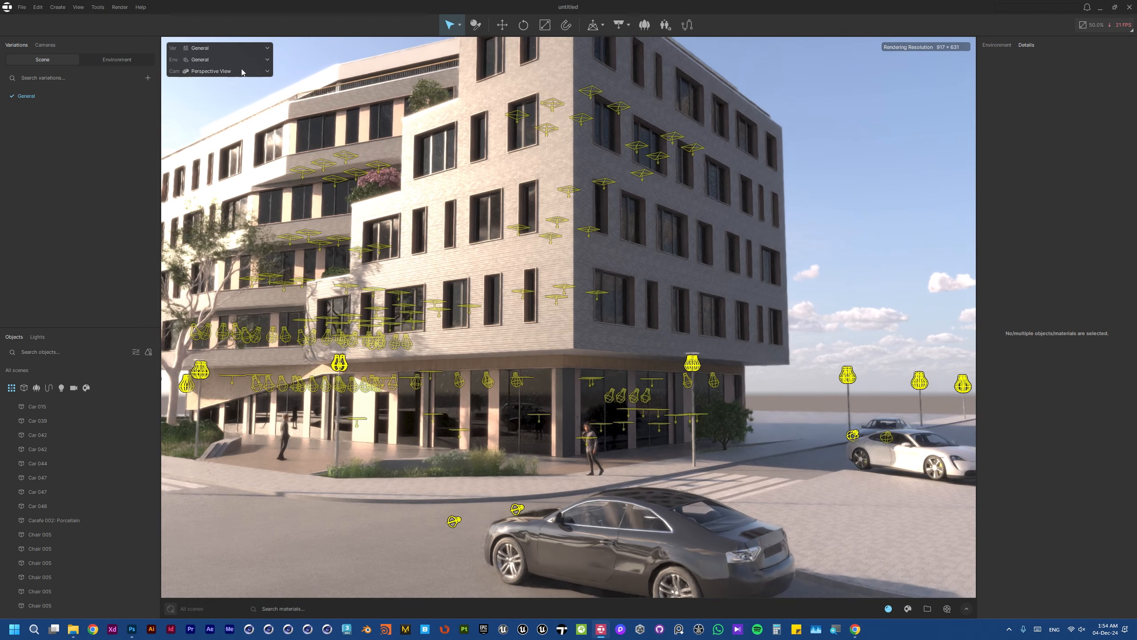
click(78, 8)
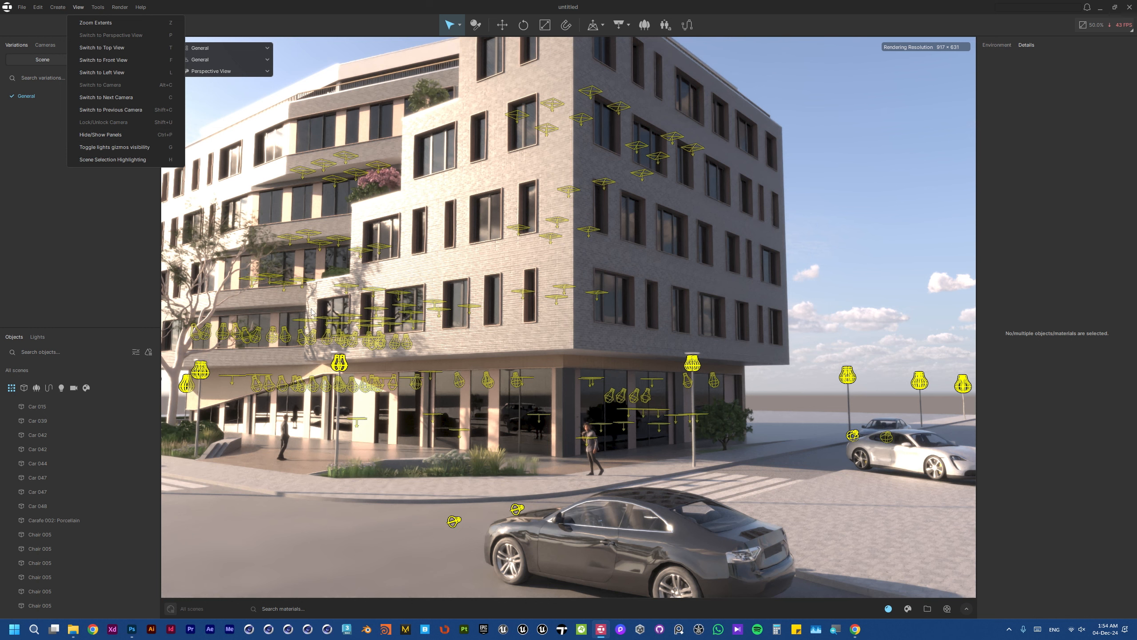
click(134, 135)
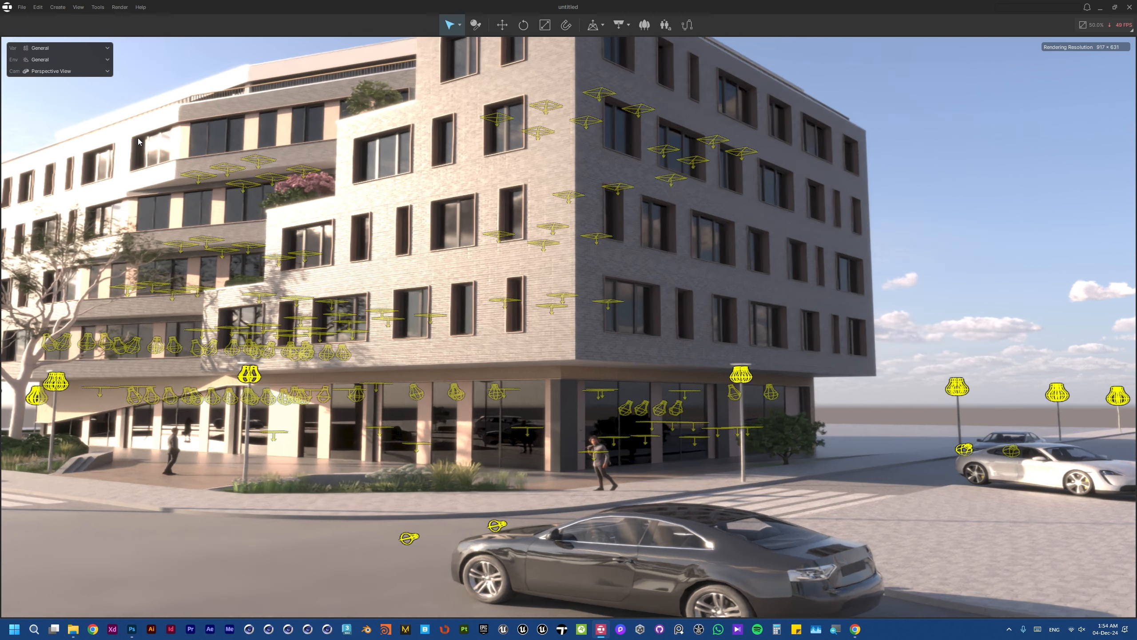
click(83, 8)
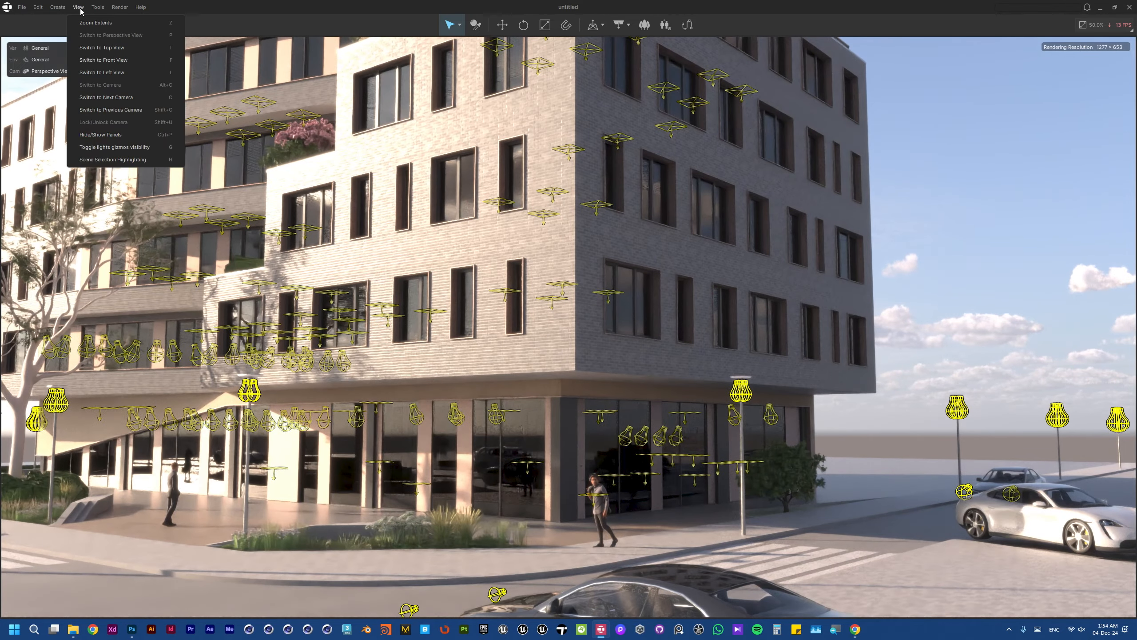
click(126, 139)
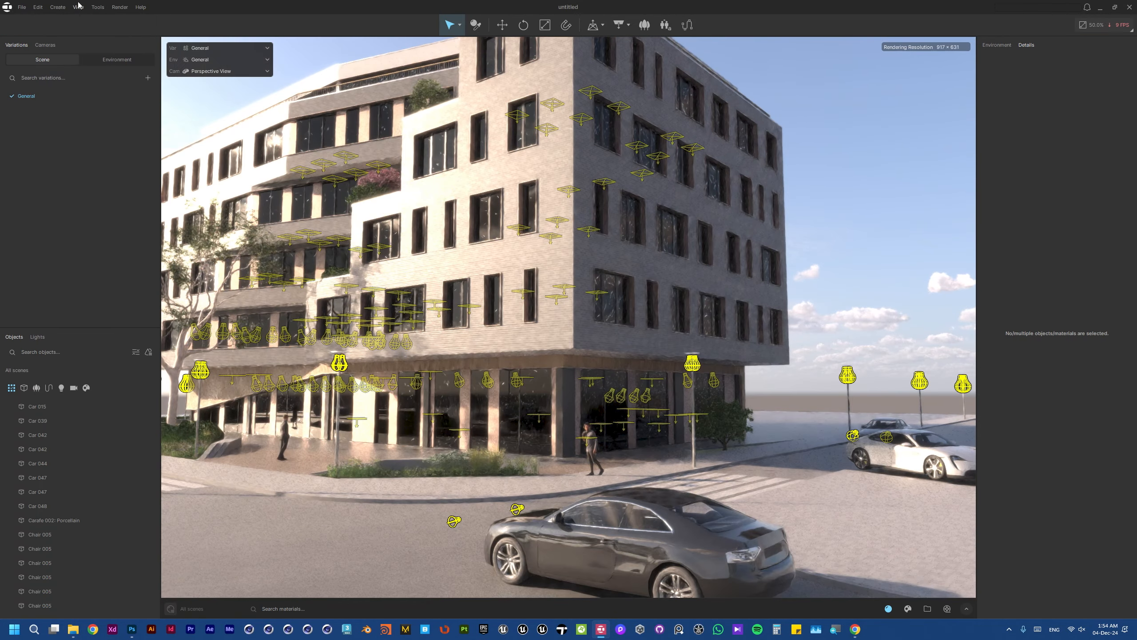
Toggle the light gizmos off in the viewport and back on
click(78, 7)
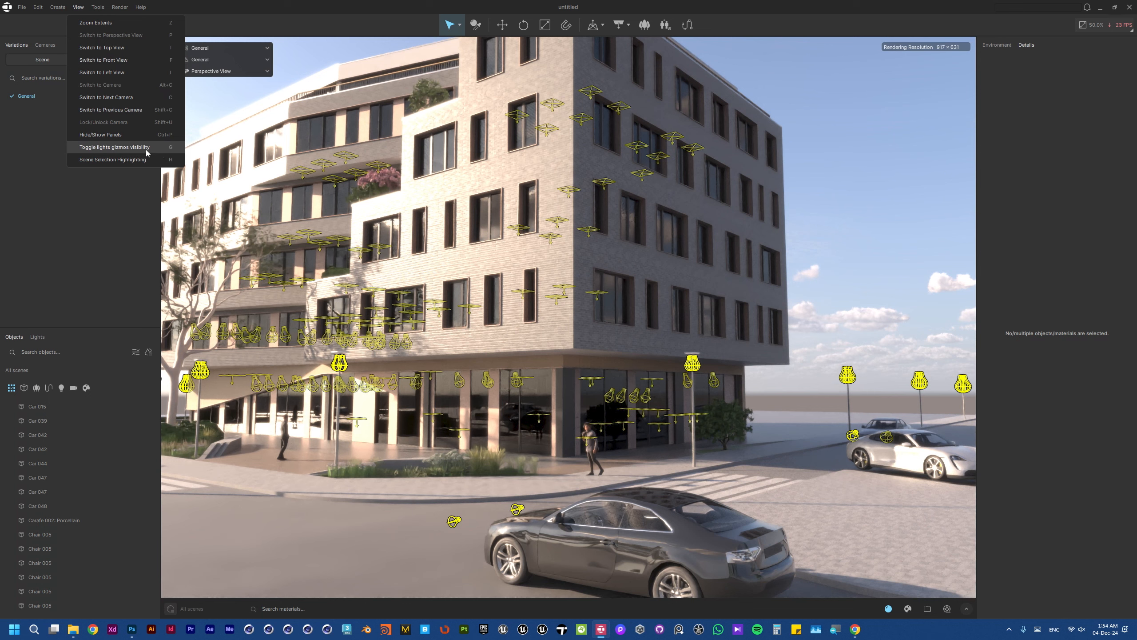
click(152, 148)
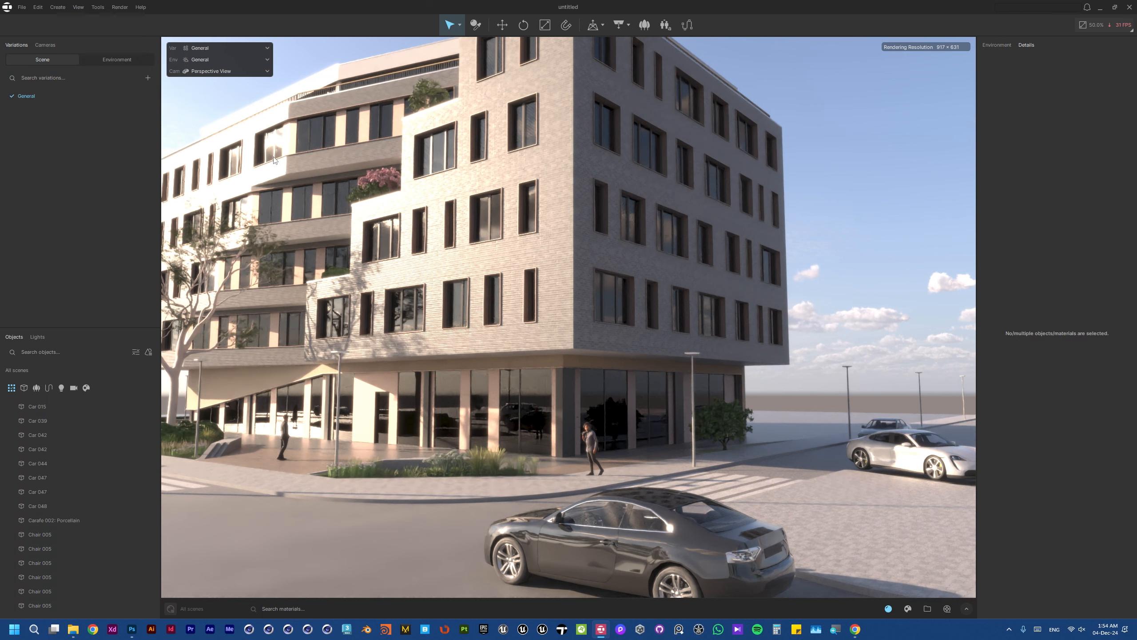
right_drag(441, 197, 428, 225)
key(l)
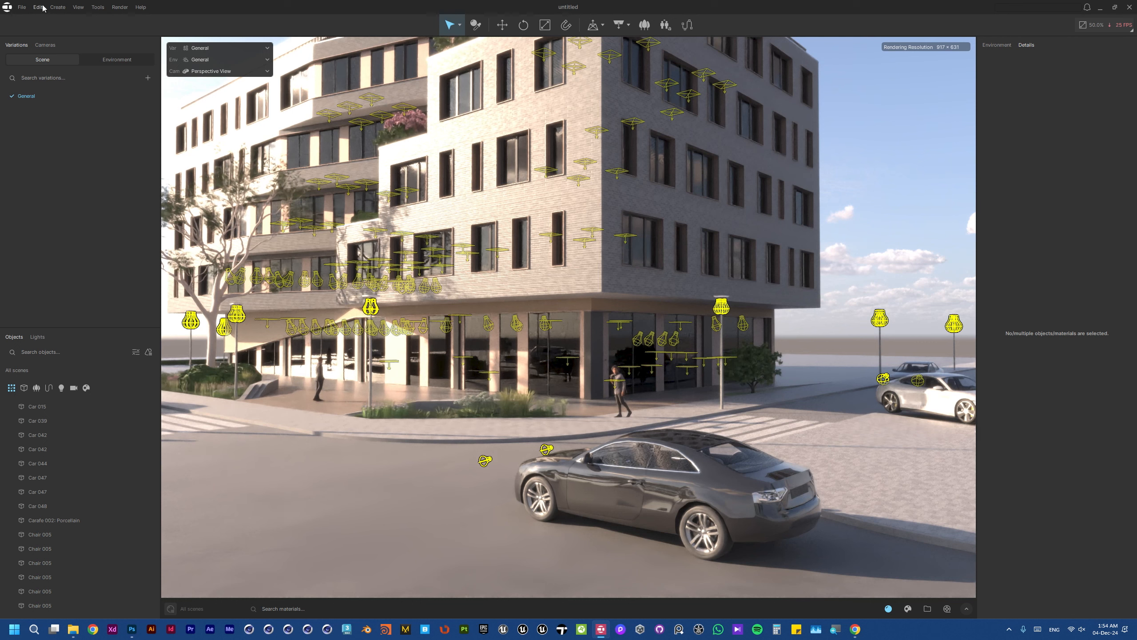
Select the black car and turn on scene selection highlighting so selected objects are outlined
click(79, 7)
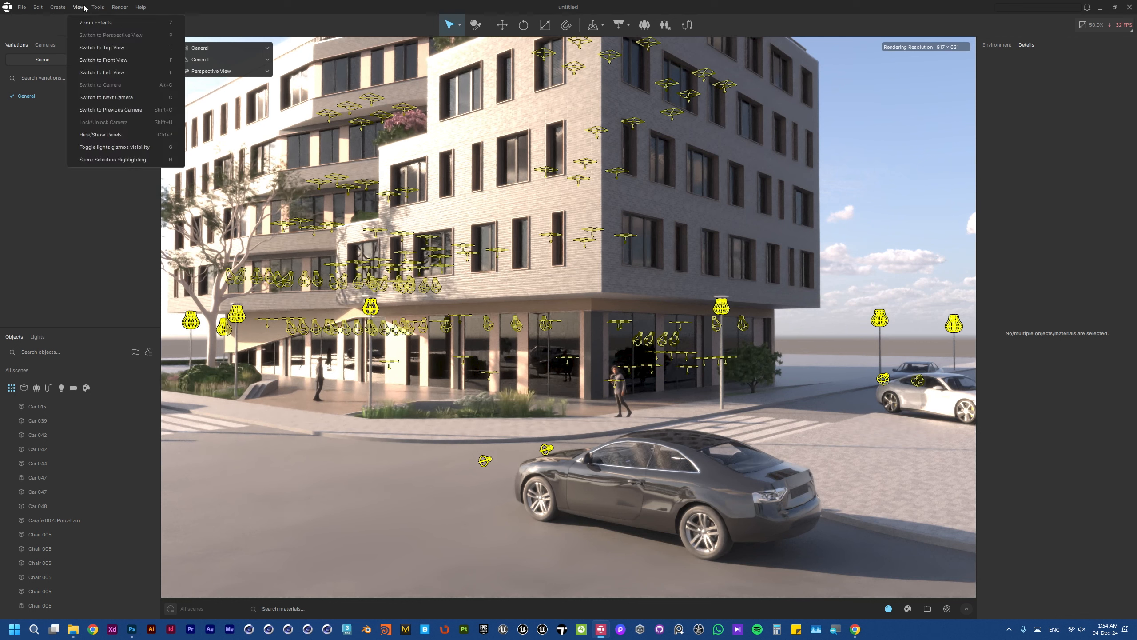
click(161, 162)
click(602, 488)
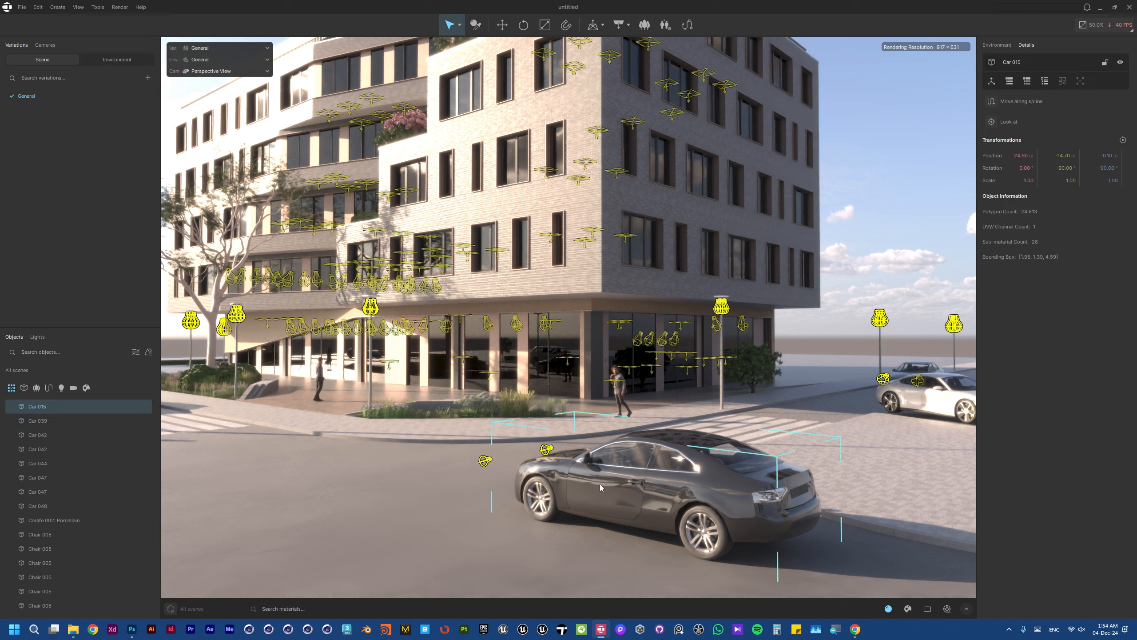
click(76, 8)
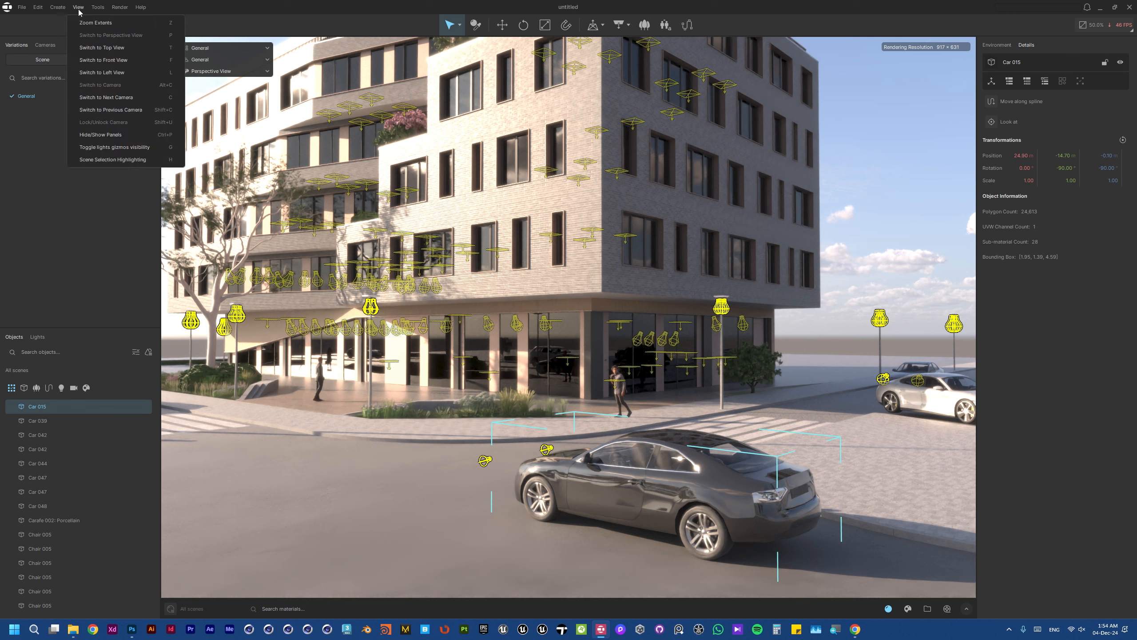
click(92, 158)
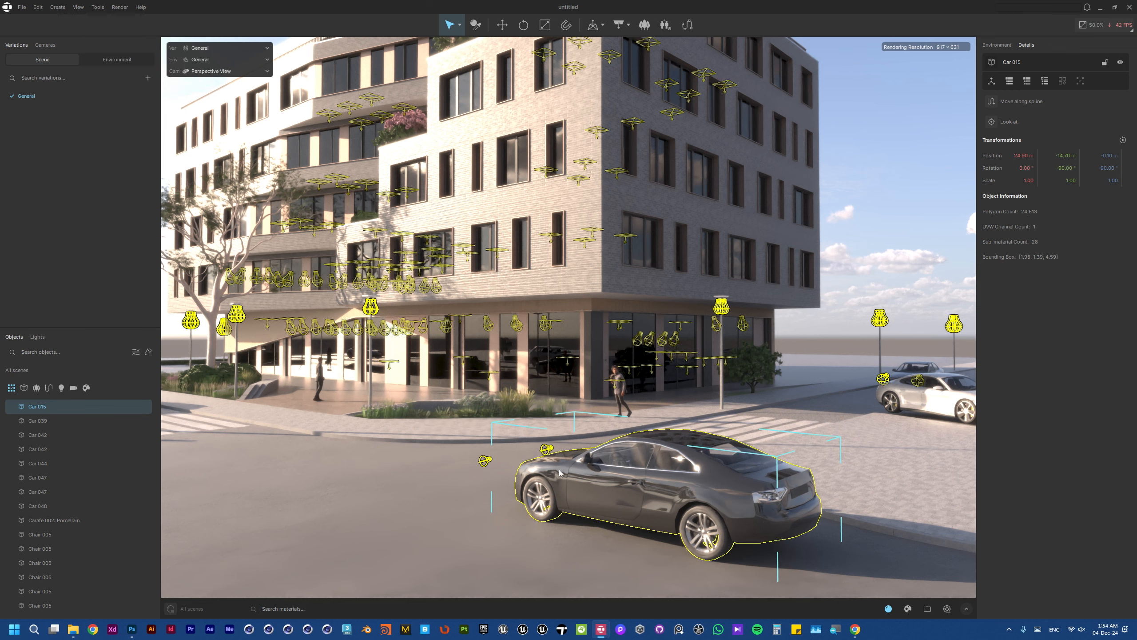
Check the selection outline on the white car and on the road surface, and clear the selection
drag(603, 439, 645, 468)
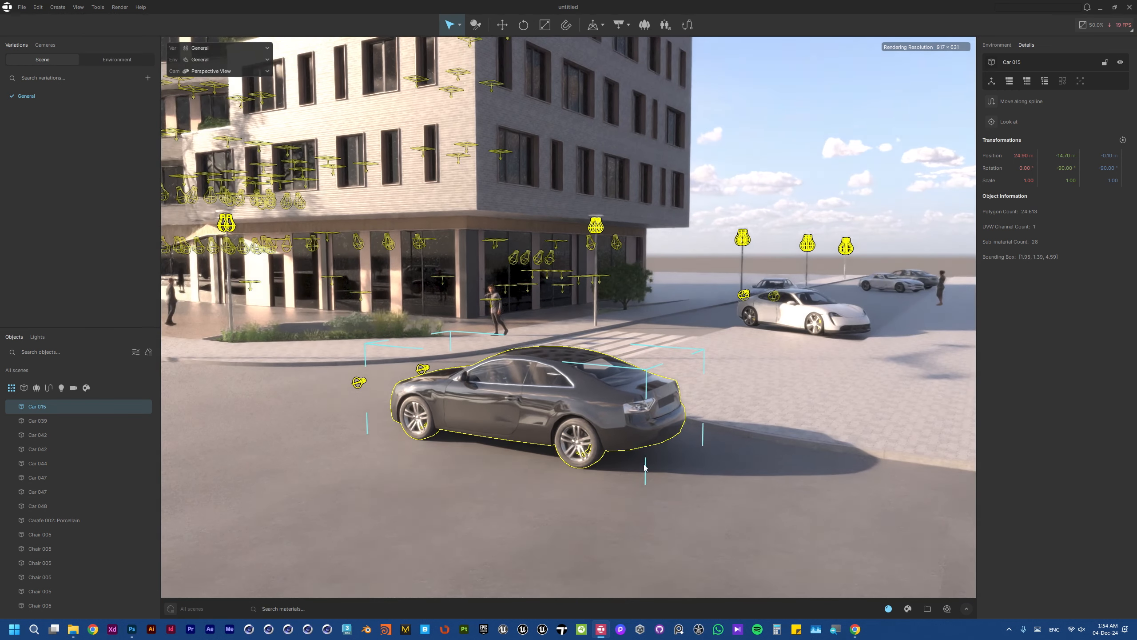
click(813, 317)
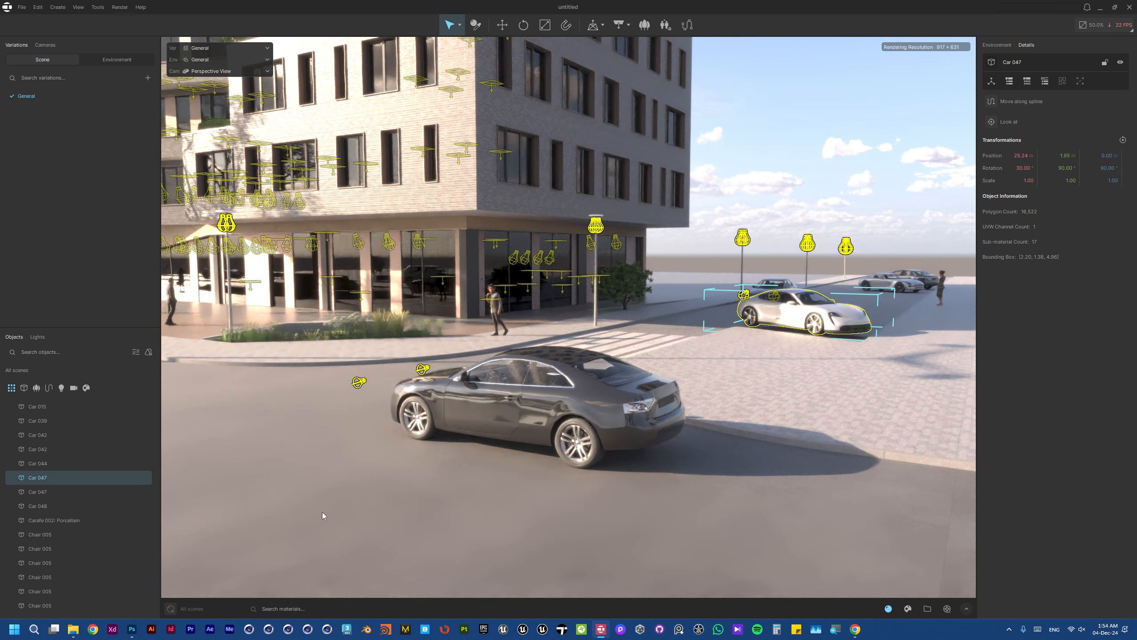
click(331, 502)
drag(358, 457, 302, 462)
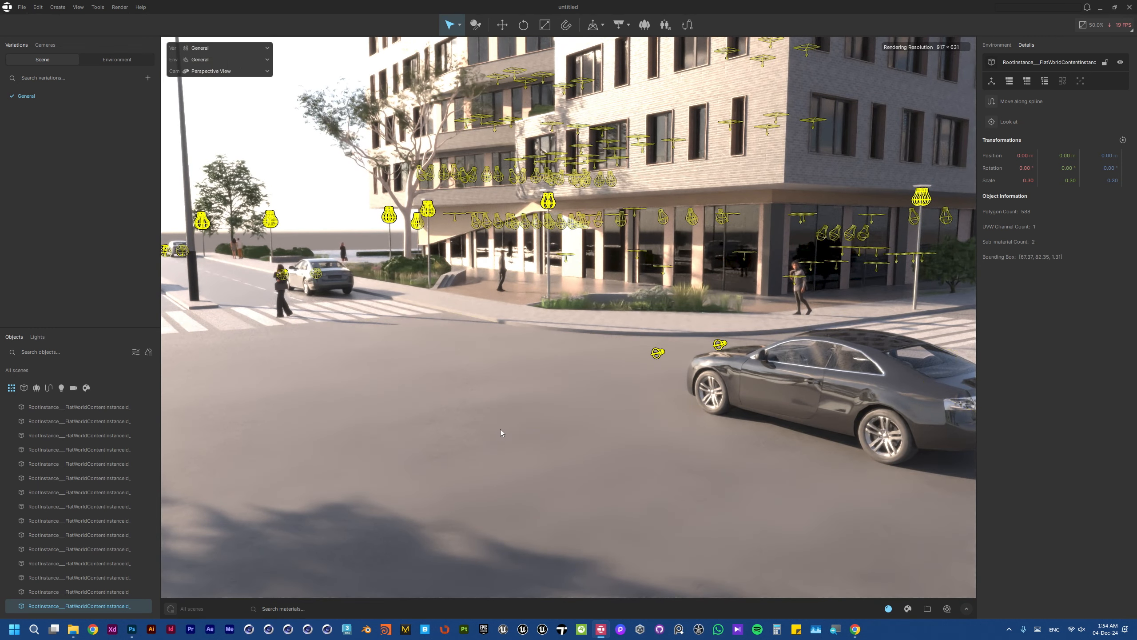
drag(501, 432, 526, 421)
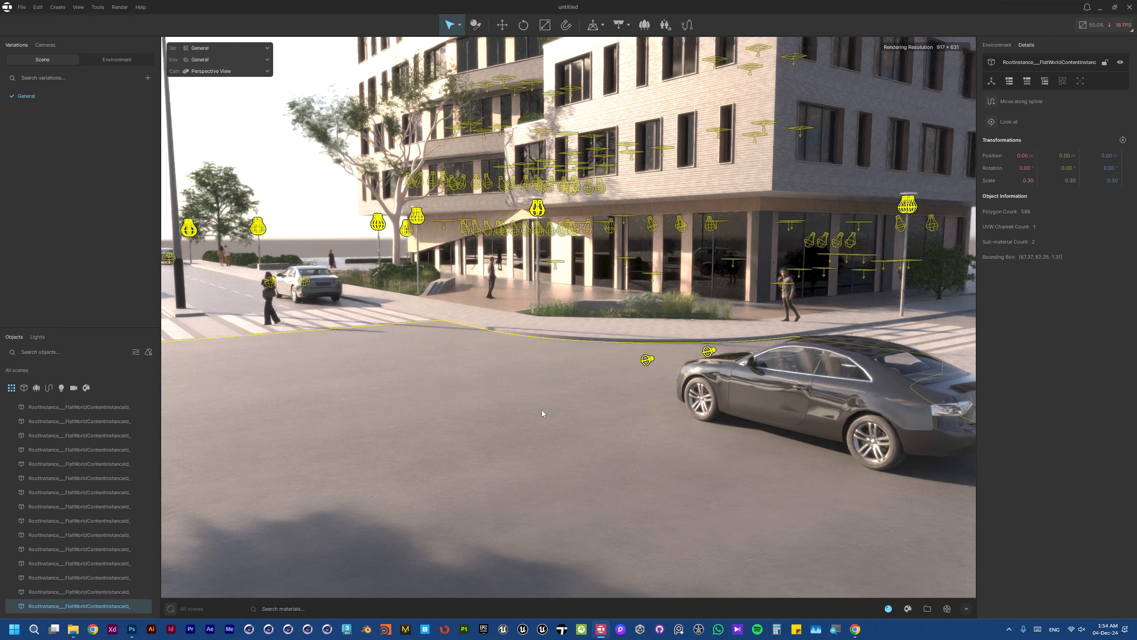
key(Escape)
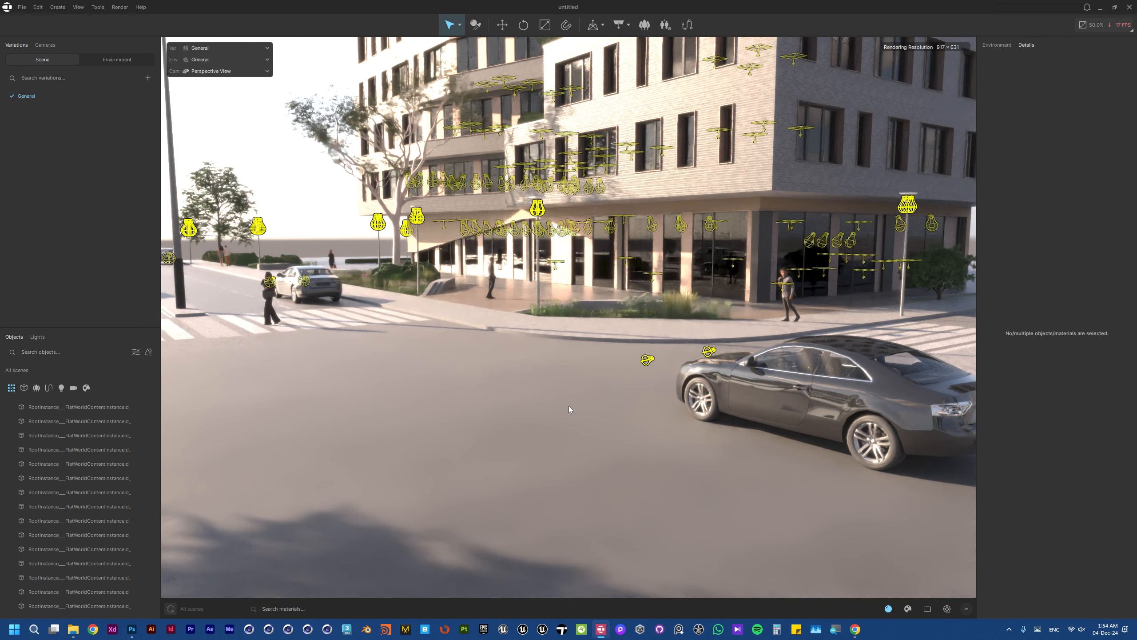
Expand the scene's material browser and select the aluminum material in it
drag(463, 405, 556, 389)
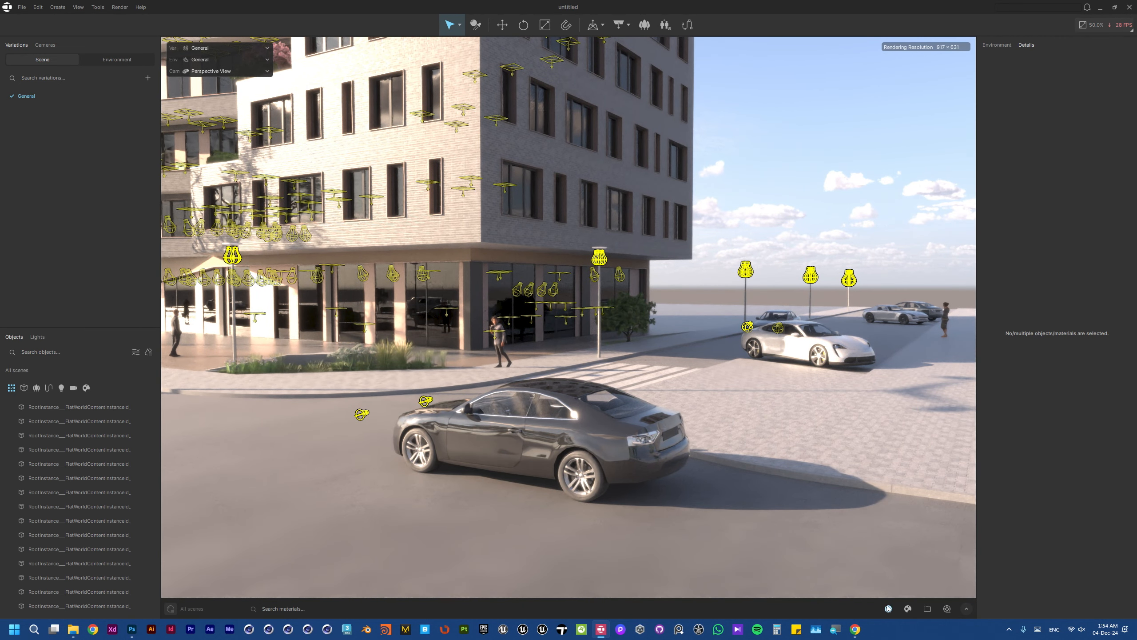
click(966, 608)
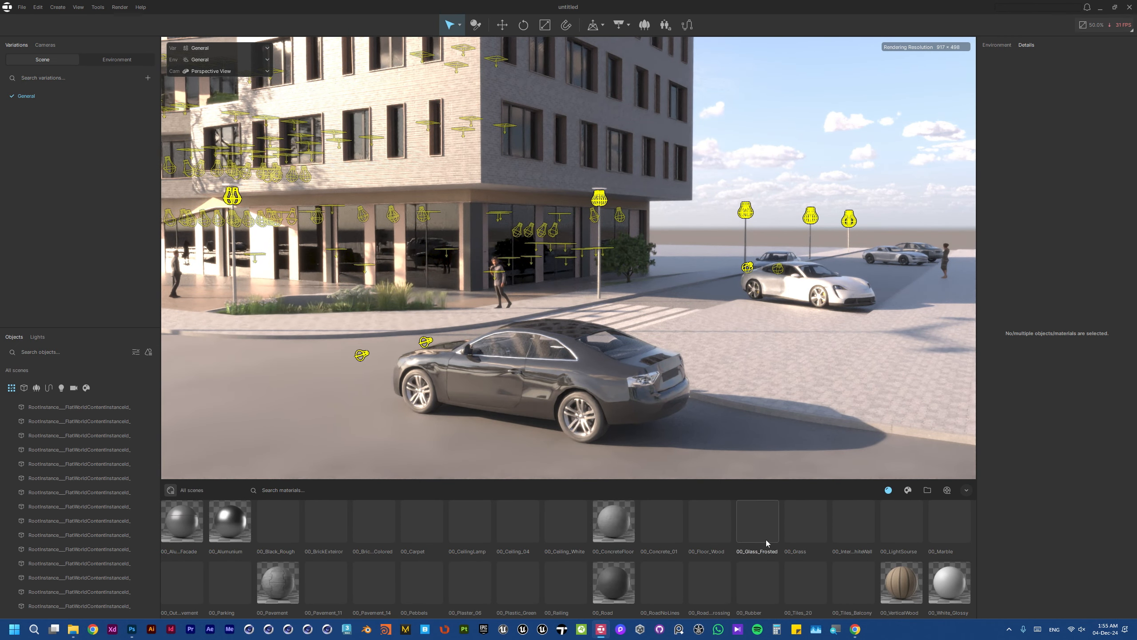
click(239, 527)
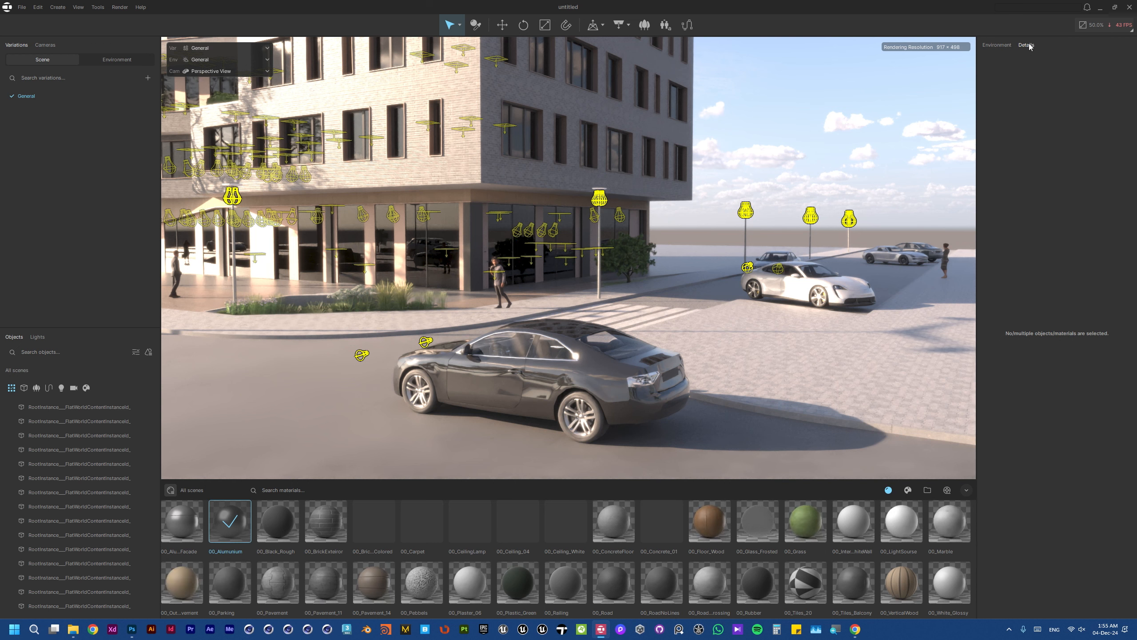
With the Material Picker, sample the road, pavement and crossing materials in the viewport, dismissing the Enhancements tip
click(475, 25)
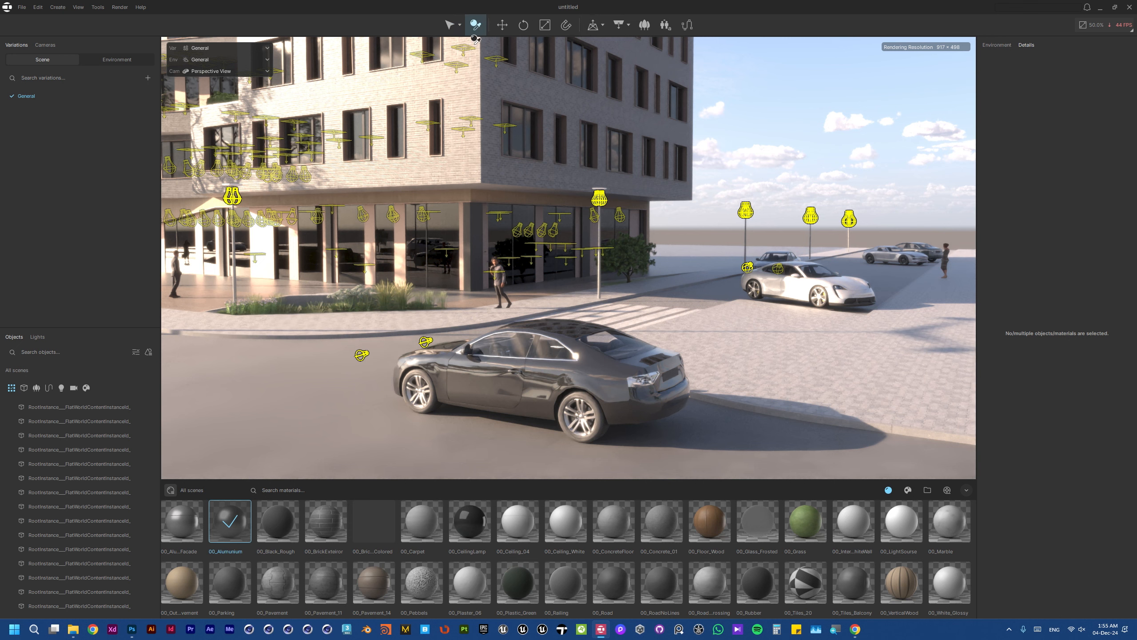
click(558, 321)
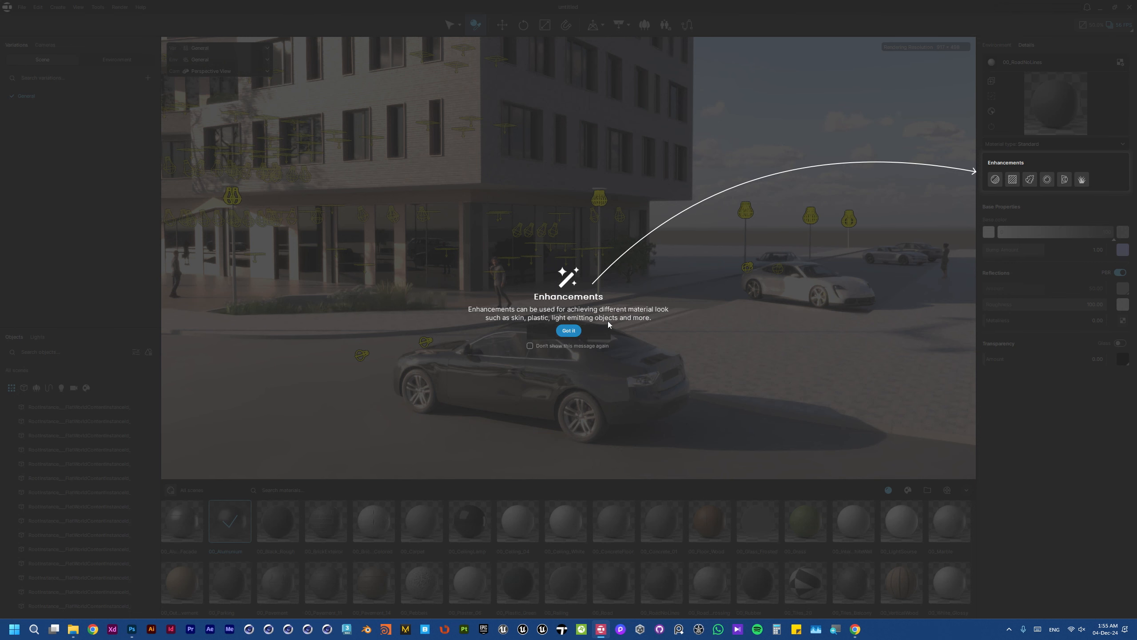
click(571, 329)
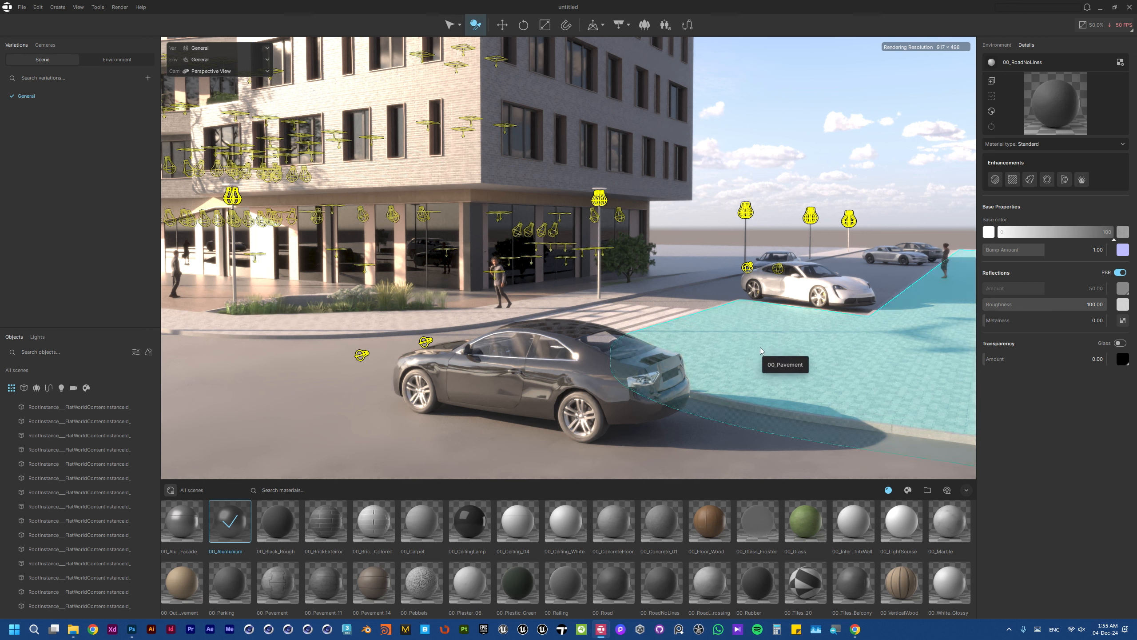
click(857, 264)
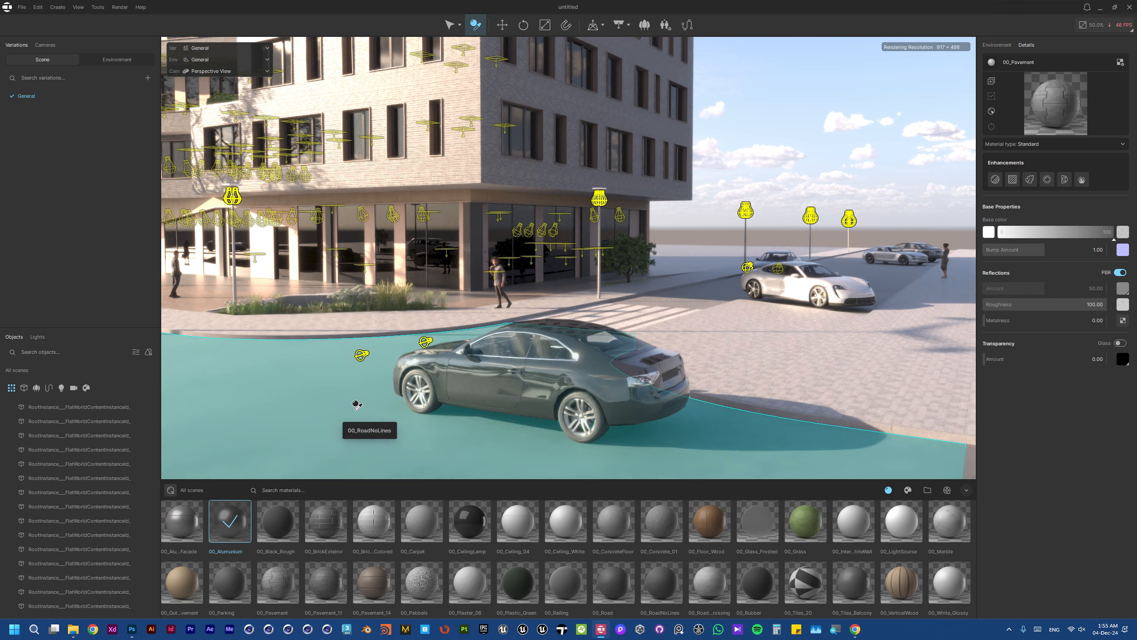
click(829, 305)
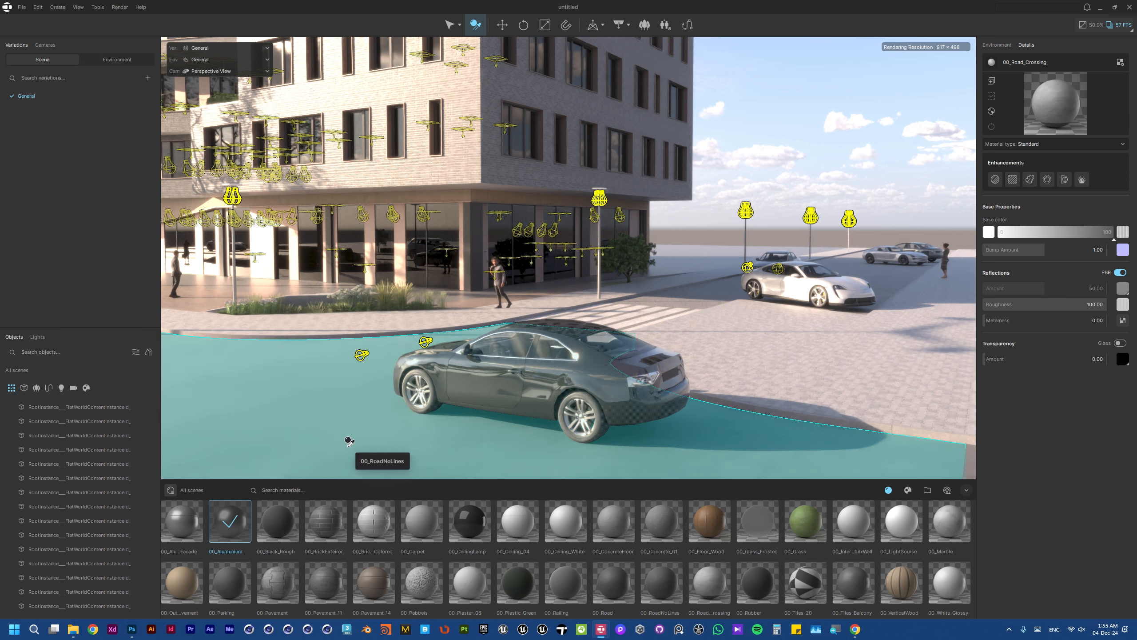
Pick the road's 00_RoadNoLines material and set its roughness to 0
click(906, 343)
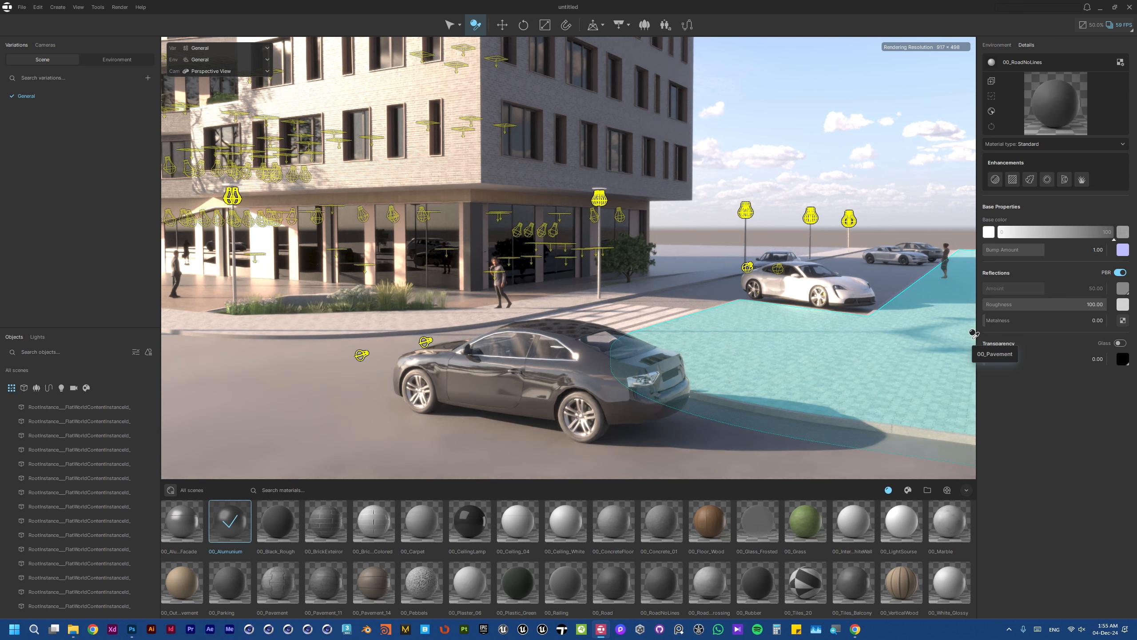
drag(1039, 304, 995, 306)
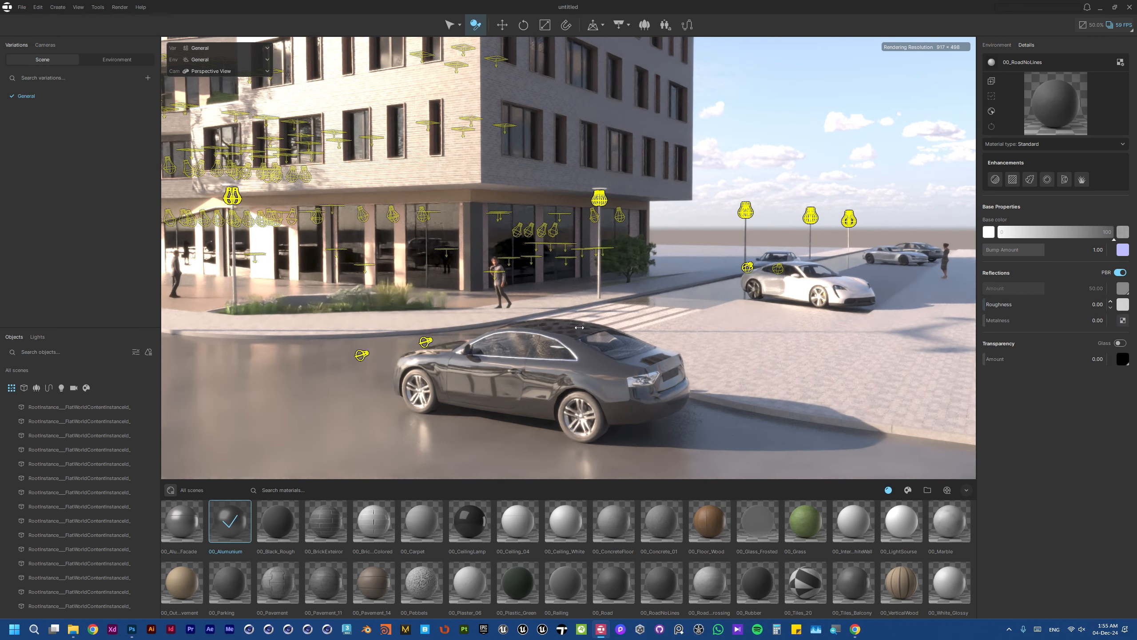
Set the roughness of the road's 00_RoadNoLines material to 100 and return to the selection tool
right_drag(482, 337, 312, 344)
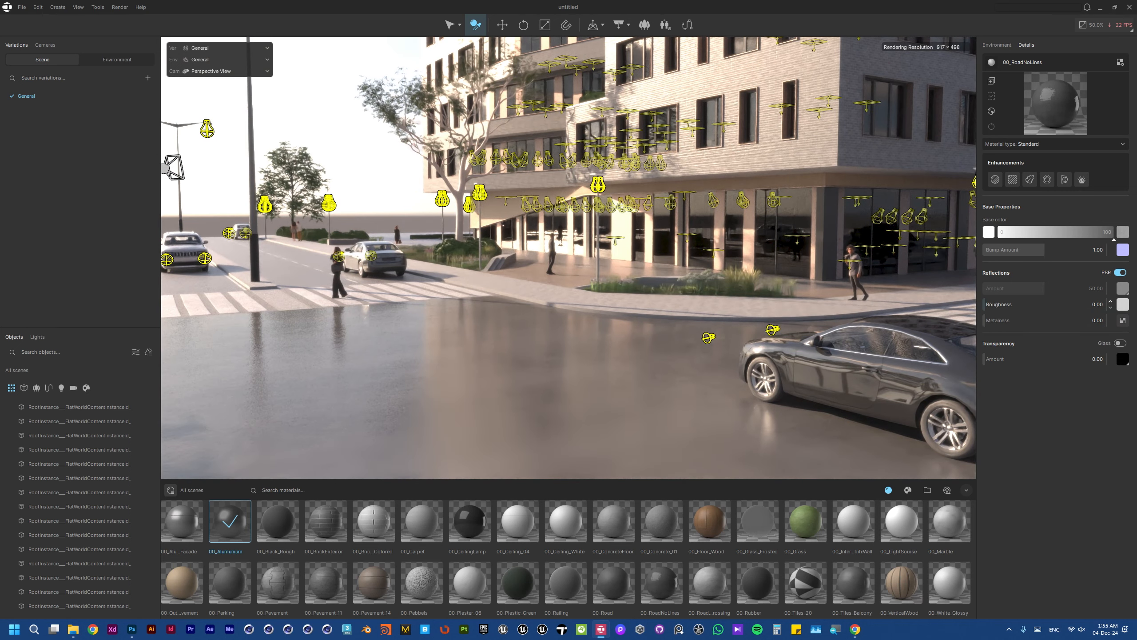
drag(1025, 306, 1108, 305)
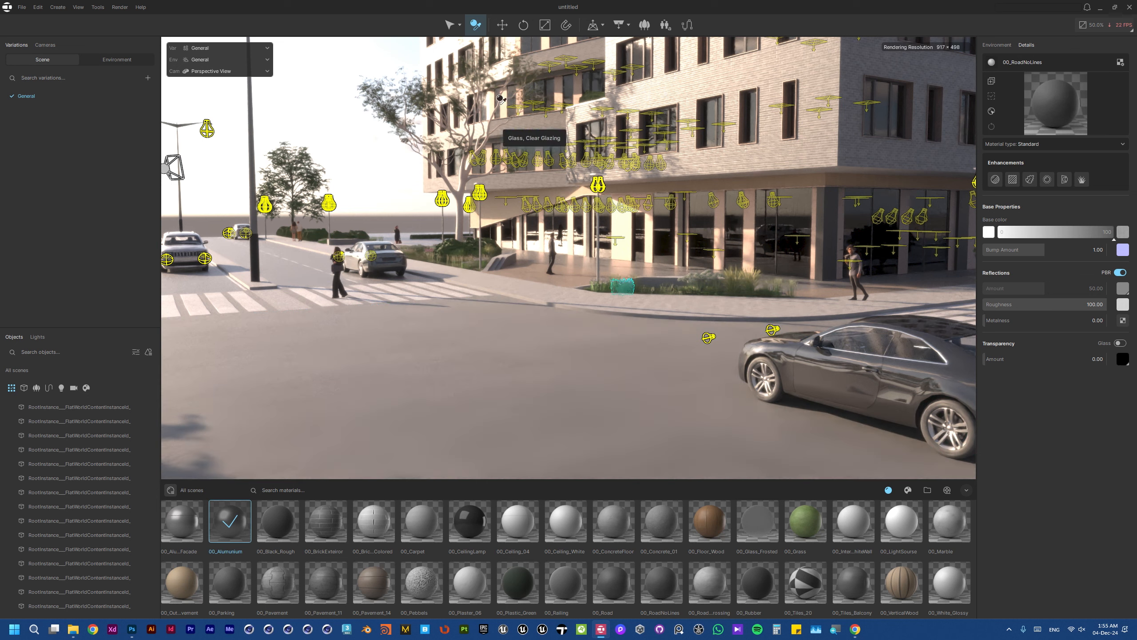
click(447, 27)
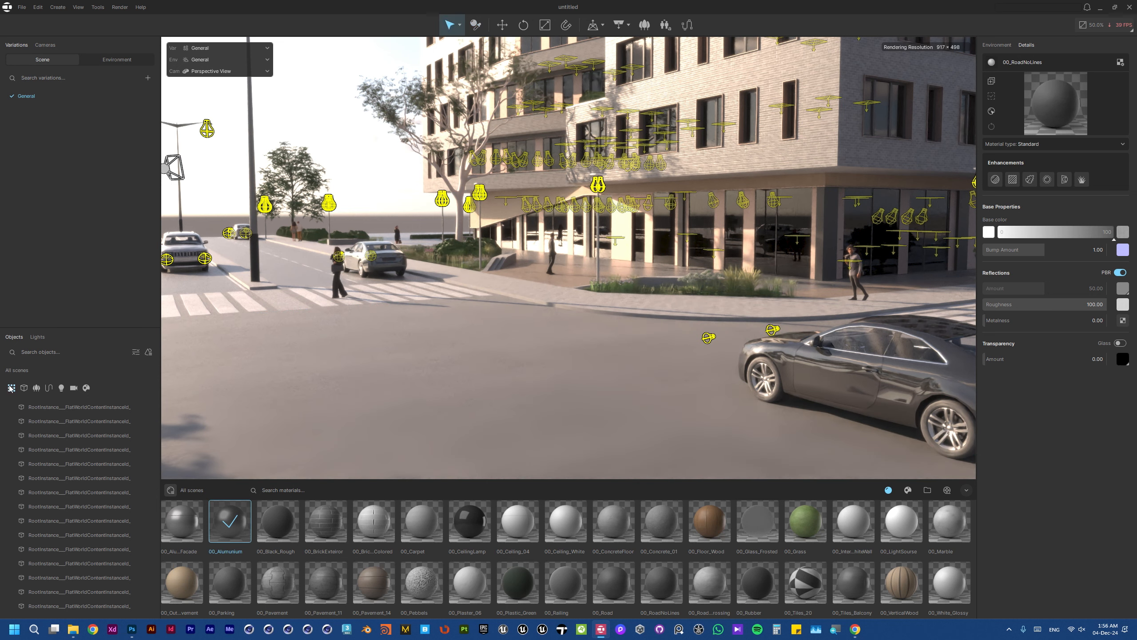
Collapse the Building group in the object list and clear the current selection
scroll(46, 421, down, 5)
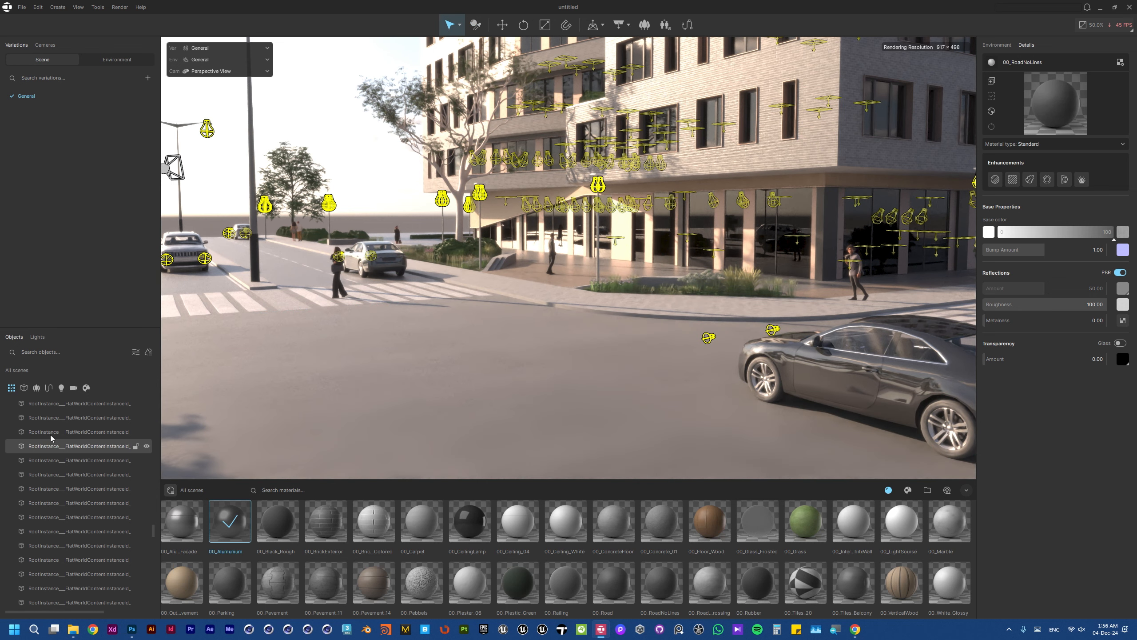
drag(154, 533, 156, 398)
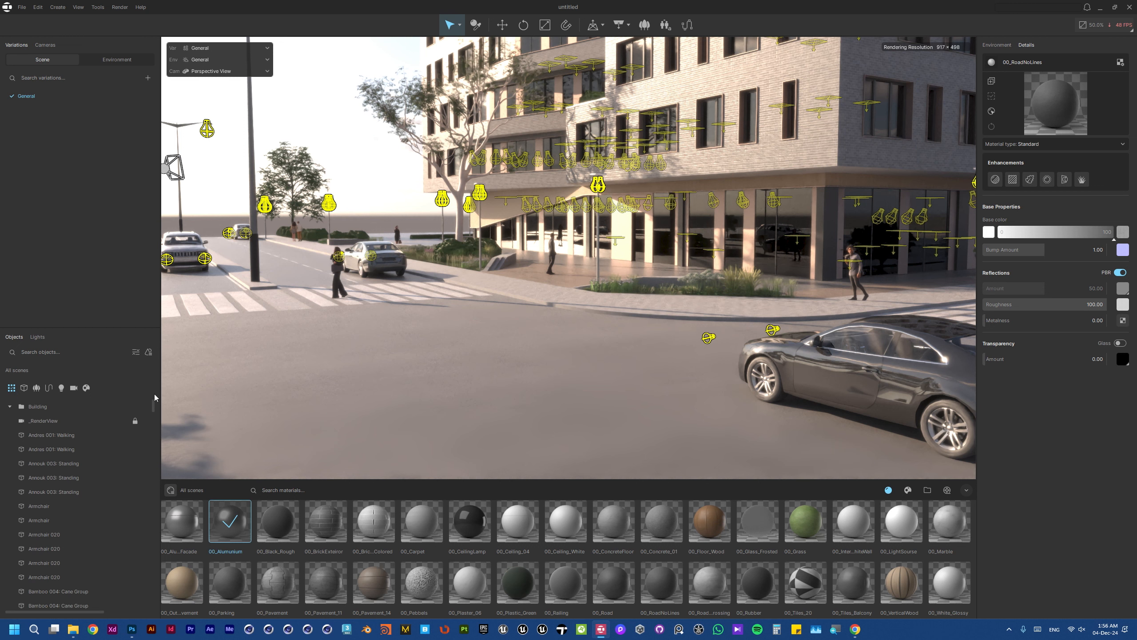
click(10, 408)
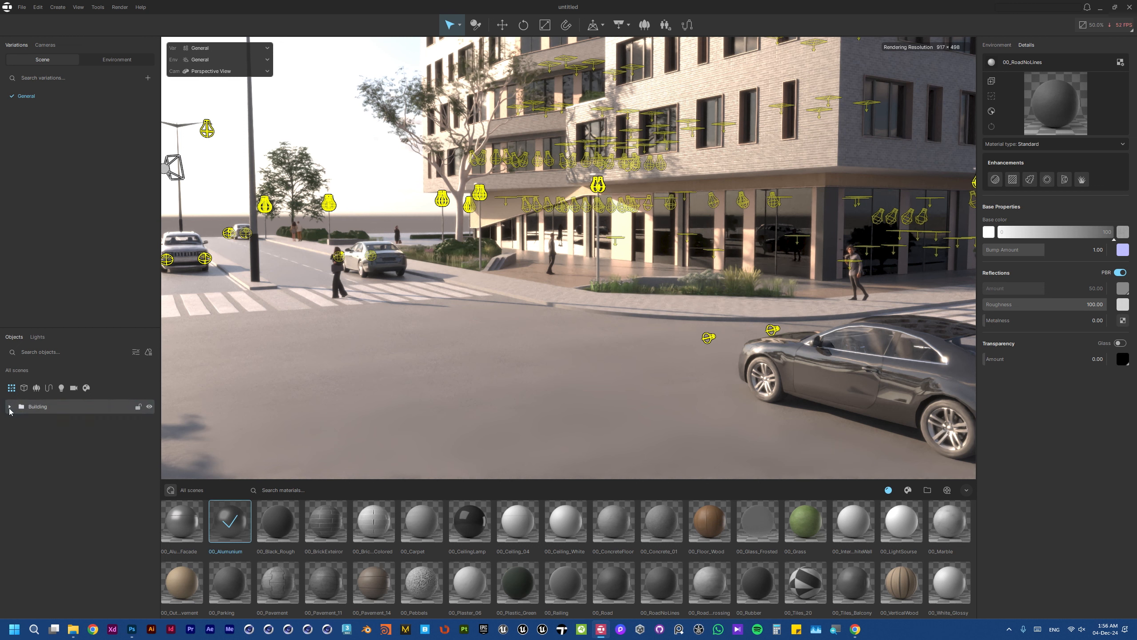
click(51, 458)
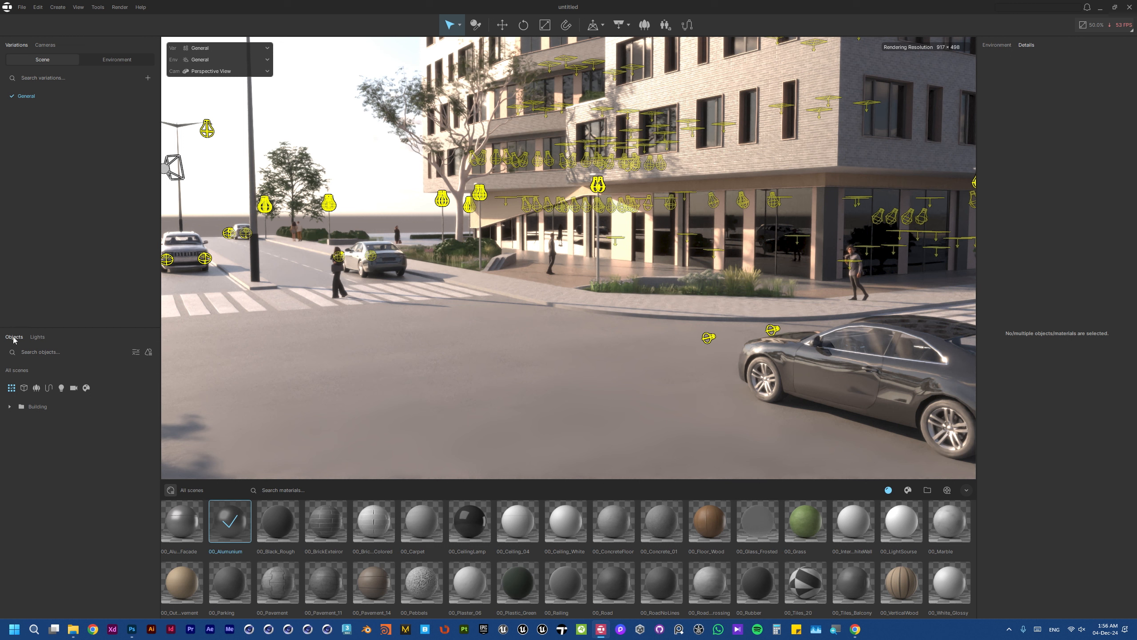
Compare the scene's object and light lists, try the object type filters, and return to showing all objects
click(37, 340)
click(16, 340)
click(38, 339)
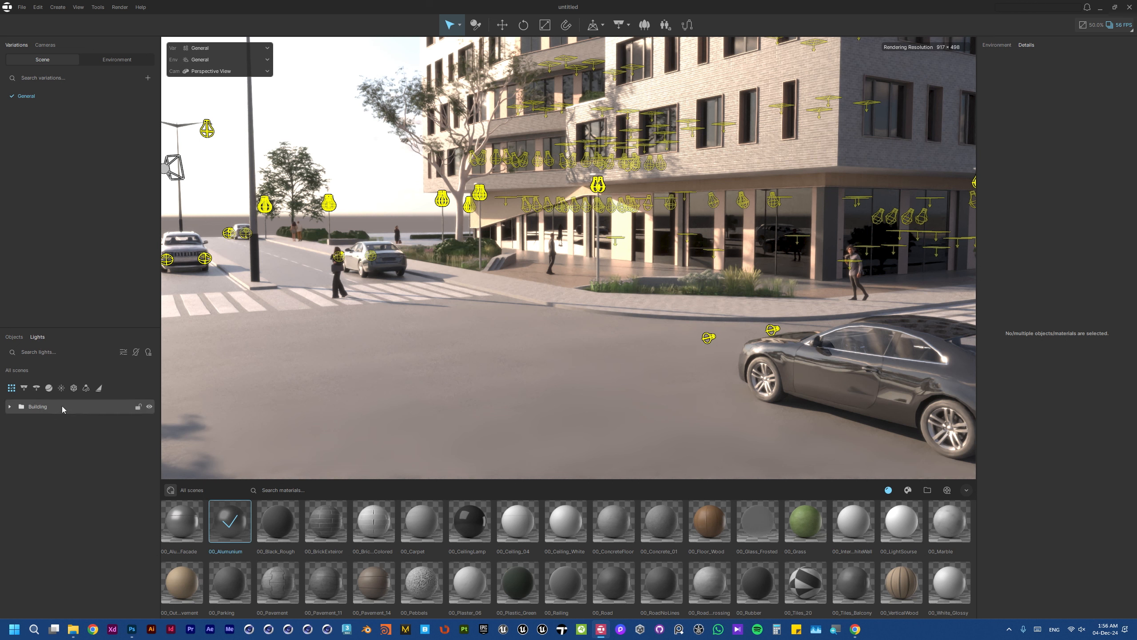
click(12, 343)
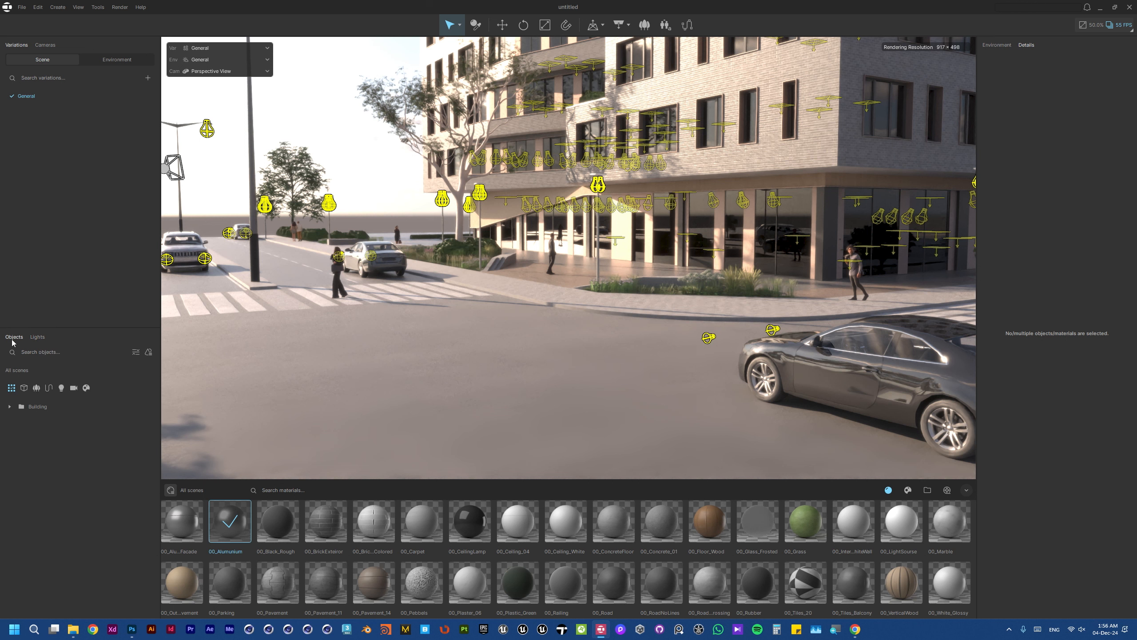
click(36, 388)
click(86, 389)
click(11, 388)
Link Context.vrscene into the project and toggle the Building scene's visibility off and back on
key(ctrl+l)
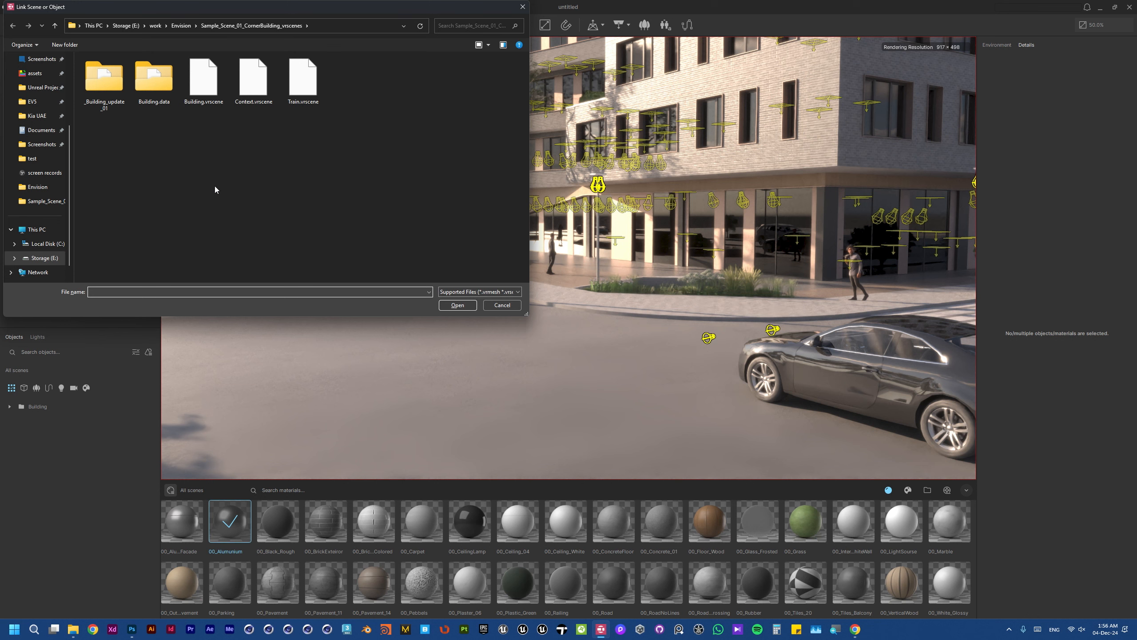
double_click(253, 79)
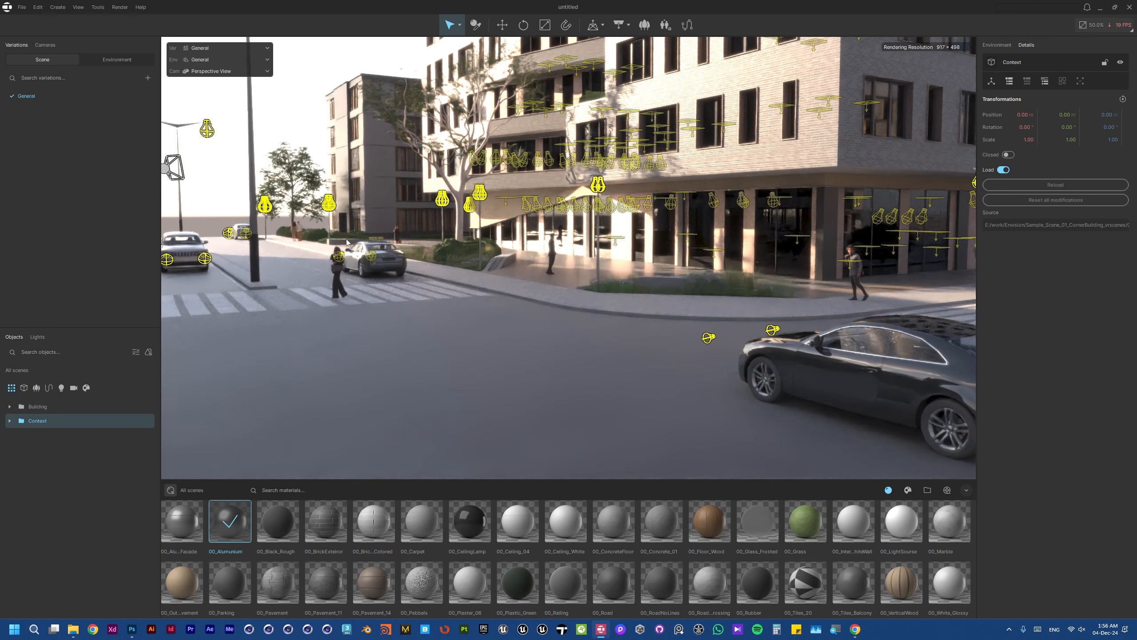
mouse_move(458, 260)
right_down()
mouse_move(627, 269)
mouse_move(390, 271)
mouse_move(450, 271)
right_up()
key(e)
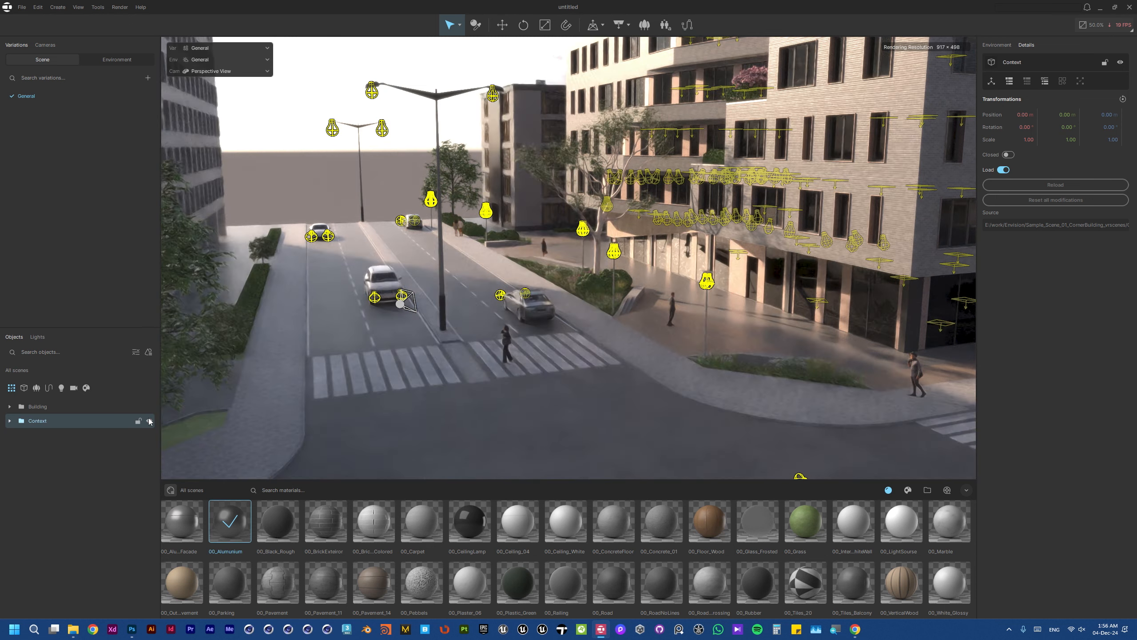
right_drag(382, 301, 449, 285)
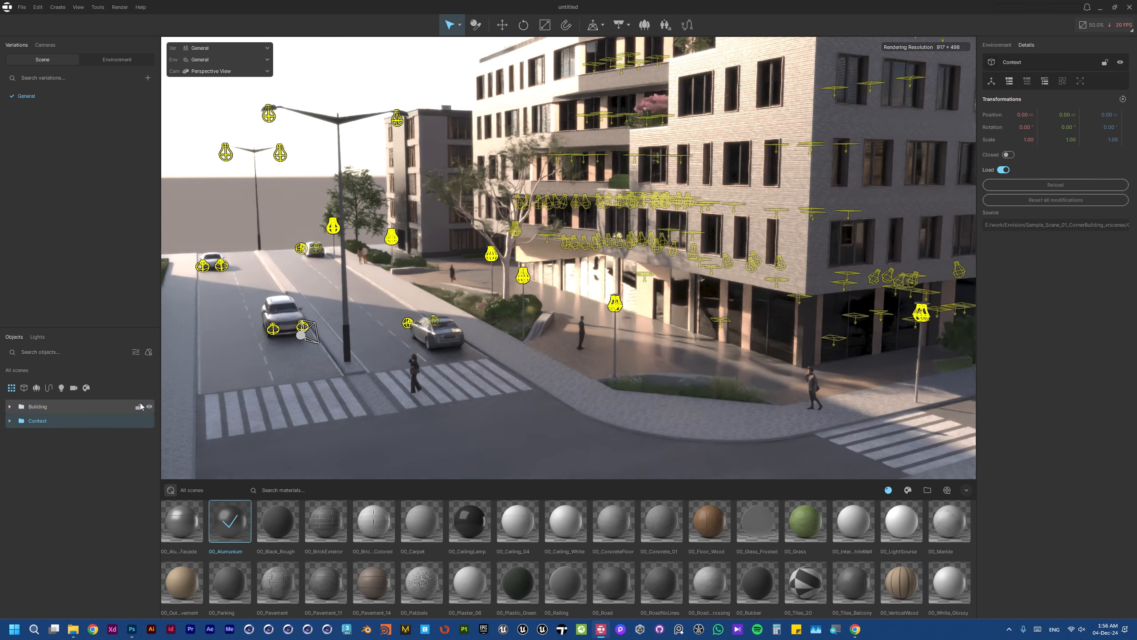
click(149, 406)
click(150, 406)
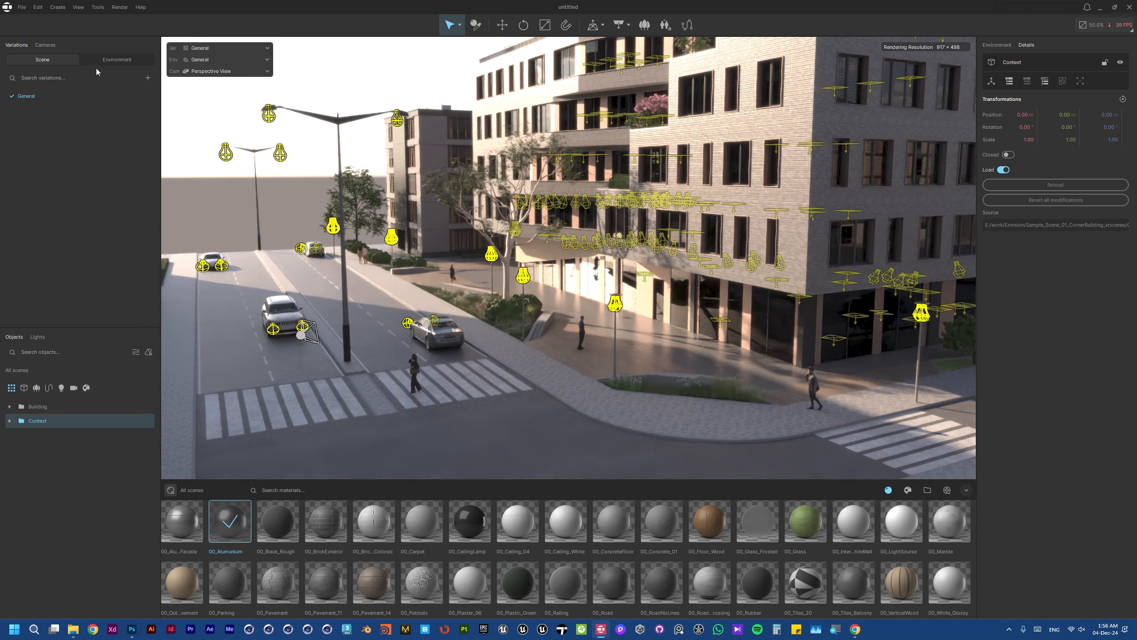
Look through both _RenderView cameras in the camera list, comparing the building close-up with the aerial view of the surroundings
click(59, 58)
click(46, 45)
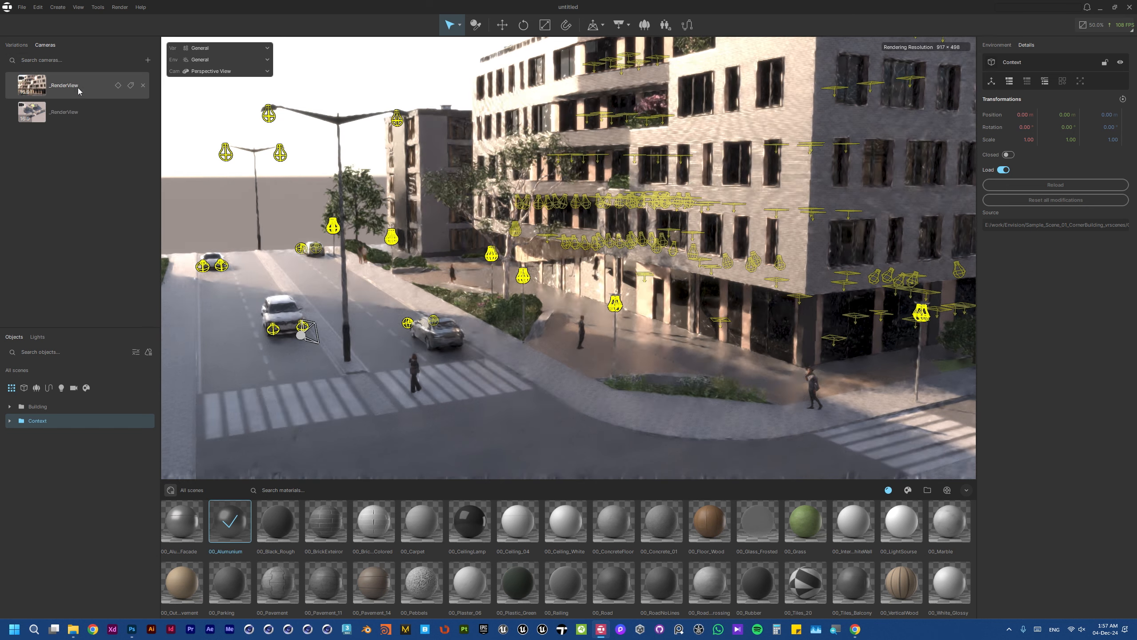
click(71, 88)
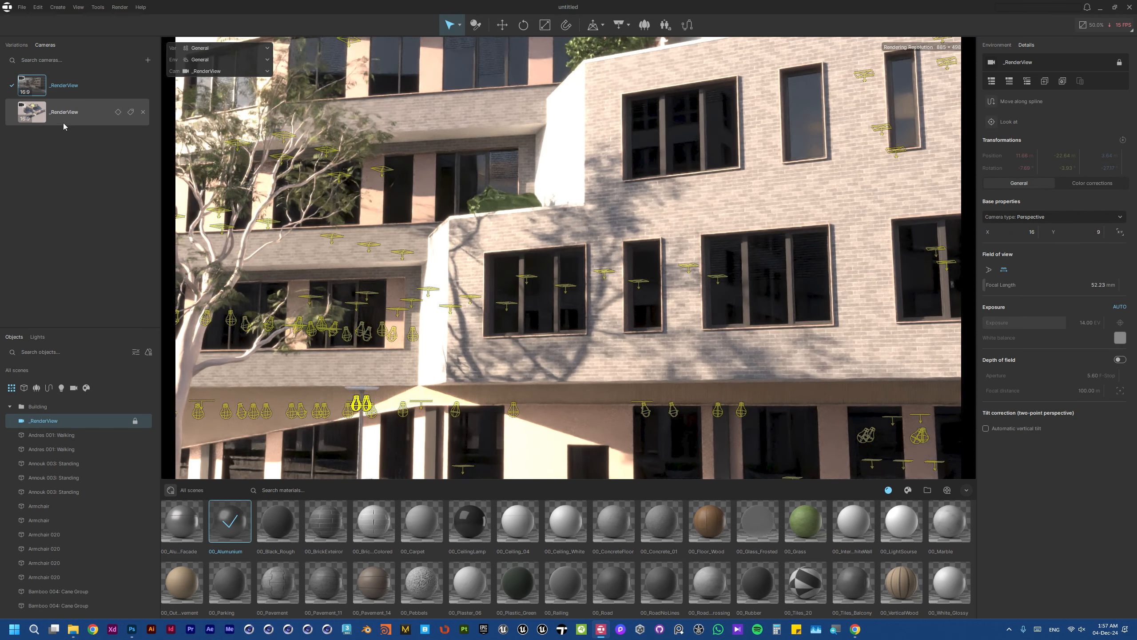
click(64, 114)
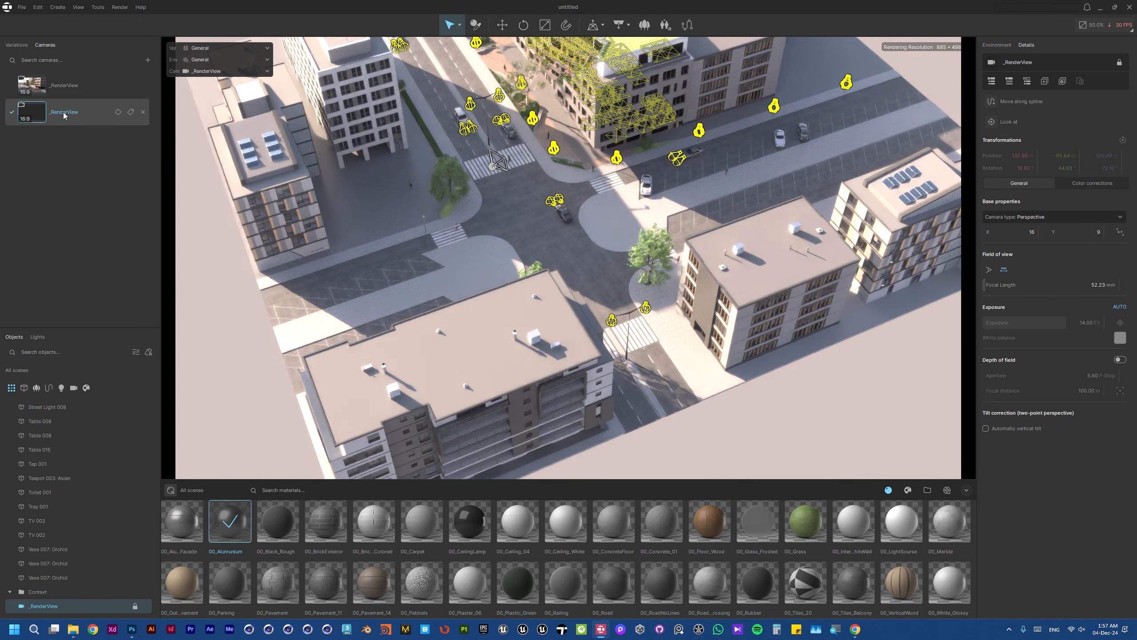
click(71, 86)
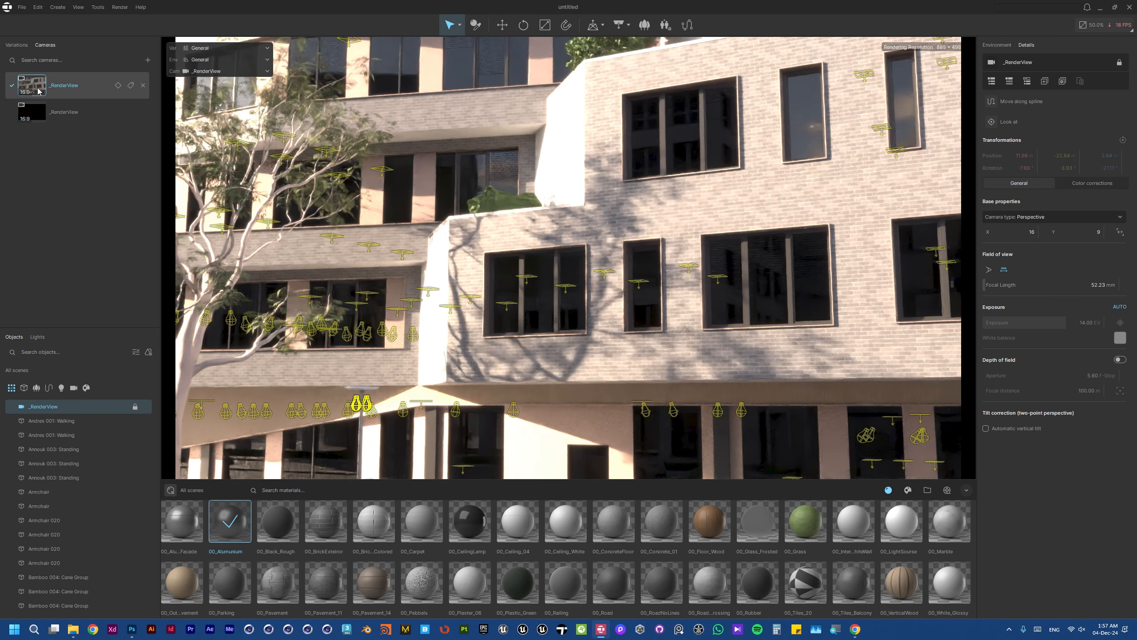
Switch from the render camera back to the perspective view and clear the selection
click(78, 7)
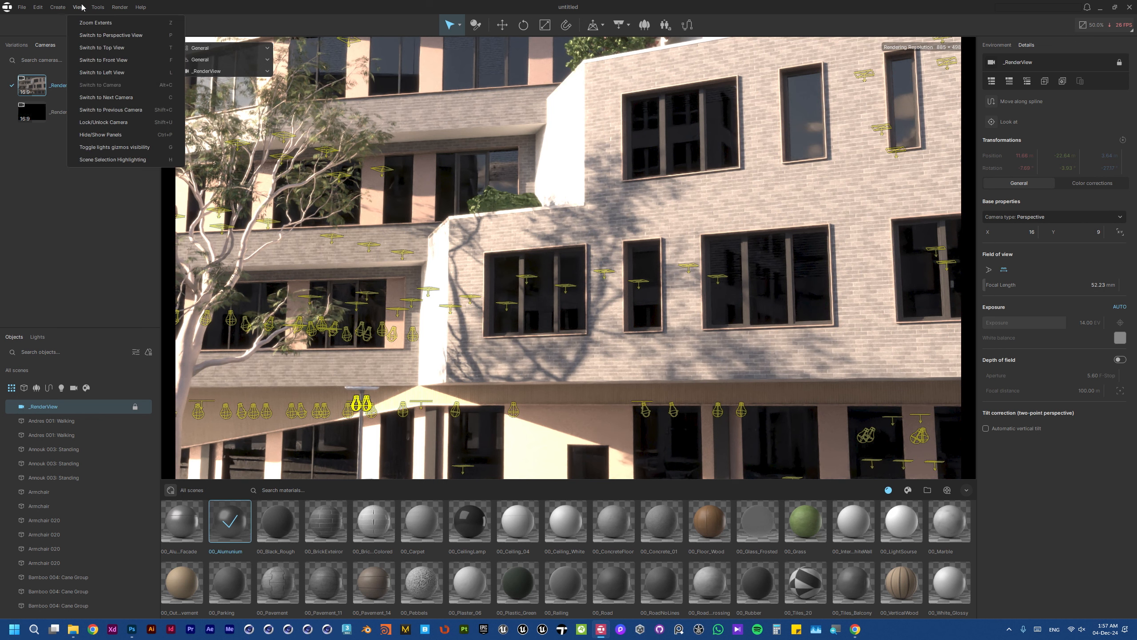
click(156, 33)
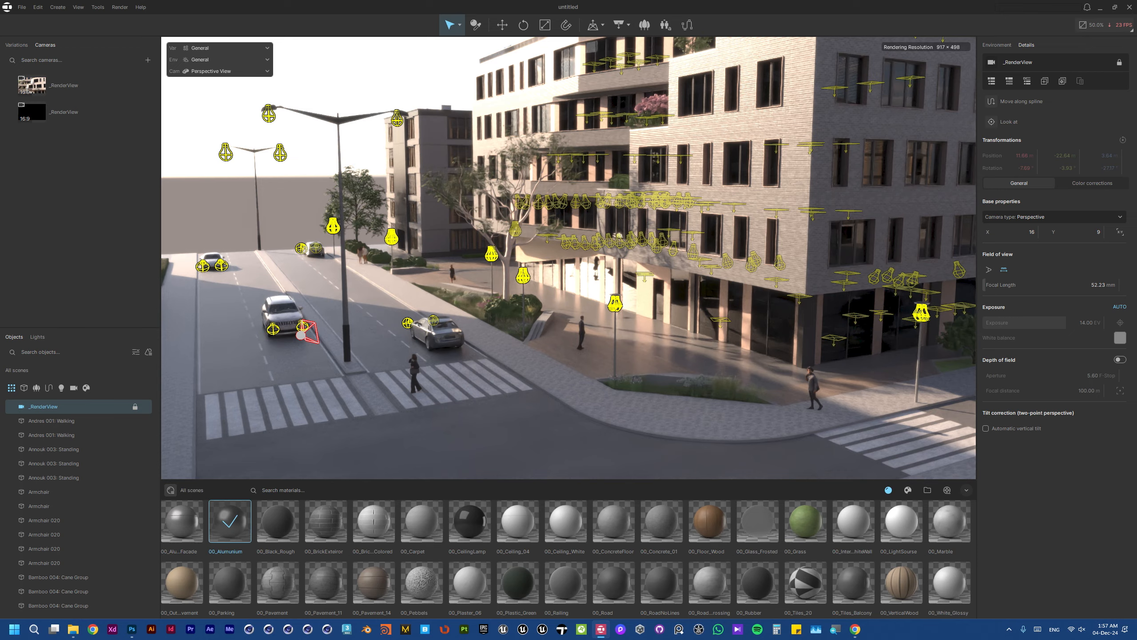
right_drag(578, 248, 461, 283)
click(605, 269)
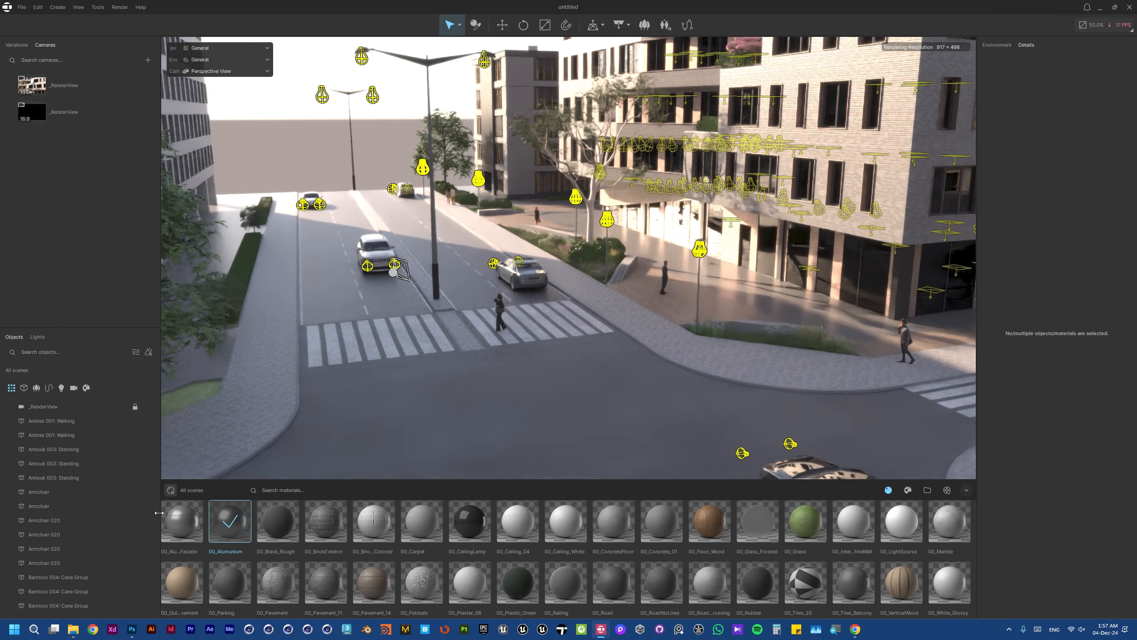
Collapse the Building and Context groups in the object list
drag(154, 411, 154, 402)
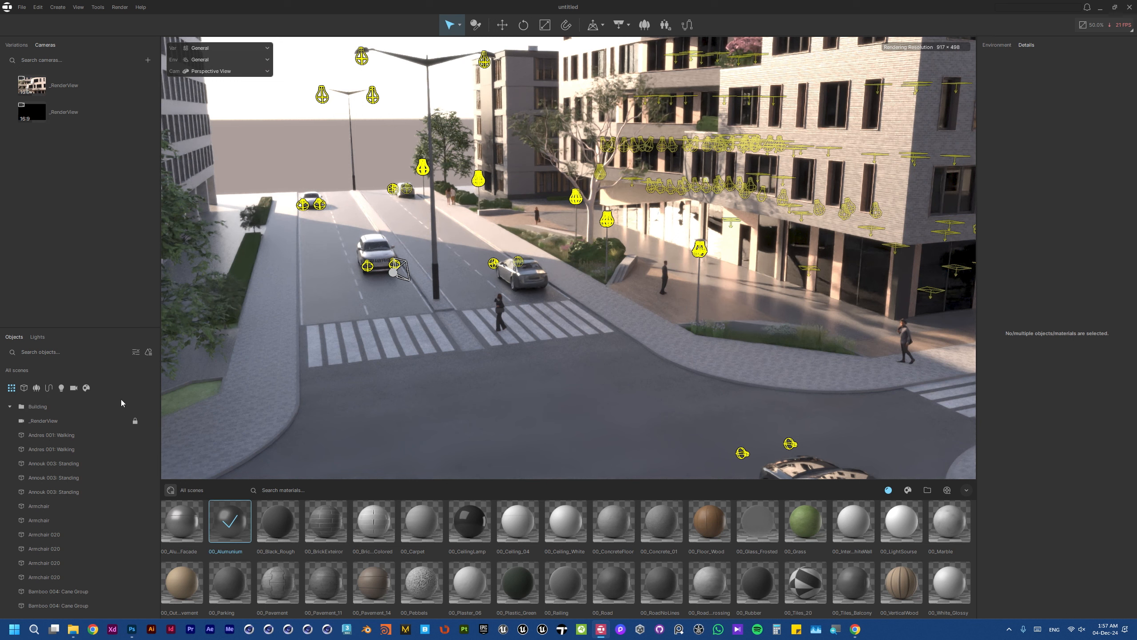
click(8, 408)
click(9, 420)
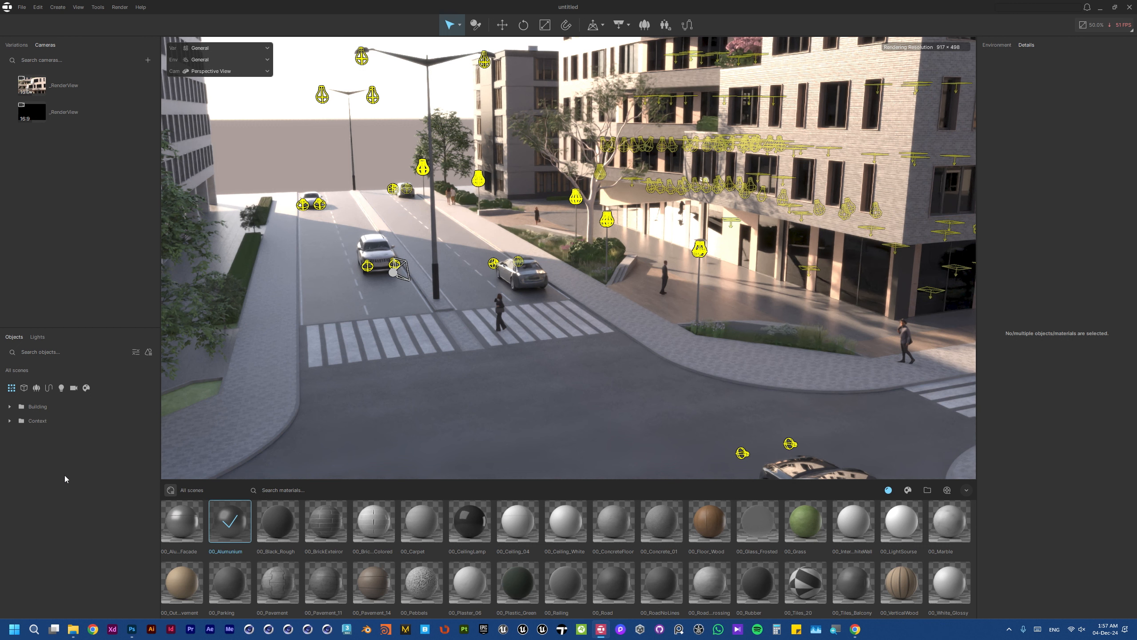
Link Train.vrscene into the project and bring the train on its bridge into view
key(ctrl+l)
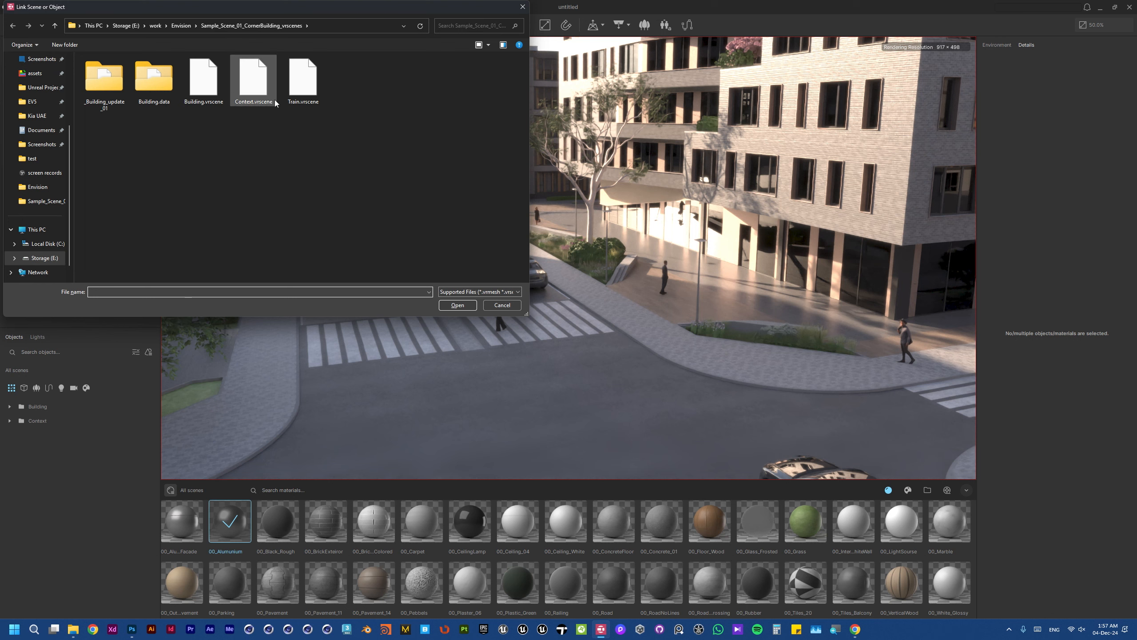
click(291, 90)
double_click(292, 89)
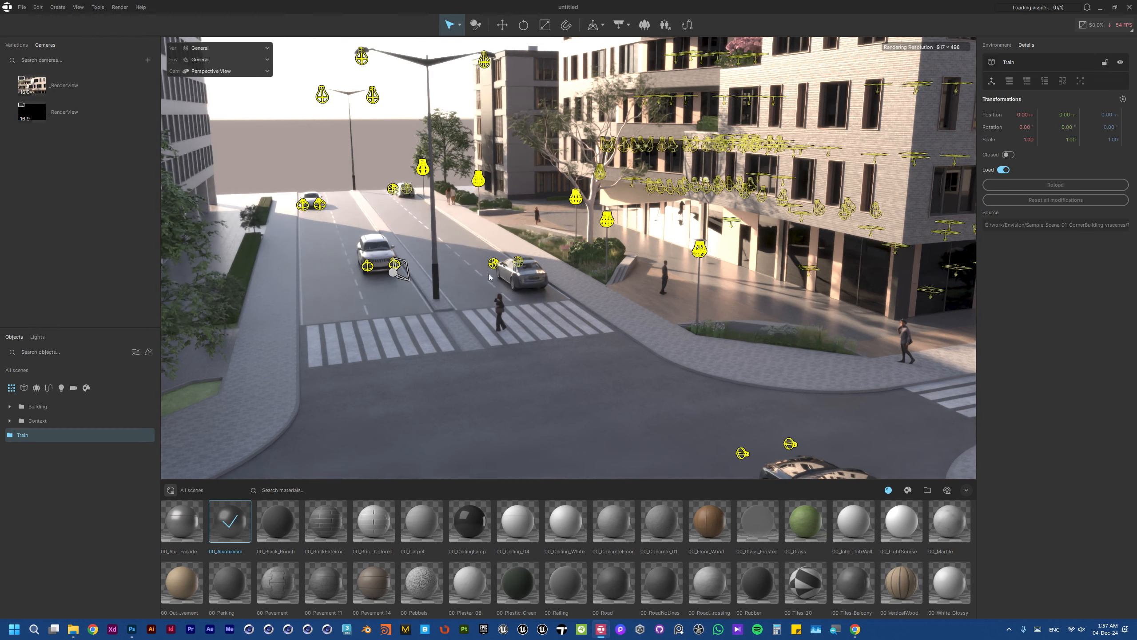
mouse_move(584, 266)
mouse_down()
mouse_move(887, 331)
mouse_move(784, 282)
mouse_move(900, 318)
mouse_move(829, 332)
mouse_move(761, 291)
mouse_move(595, 296)
mouse_move(717, 277)
mouse_move(698, 291)
mouse_move(690, 282)
mouse_move(788, 305)
mouse_move(734, 300)
mouse_move(717, 251)
mouse_move(775, 210)
mouse_move(972, 213)
mouse_move(918, 211)
mouse_move(929, 208)
mouse_up()
drag(546, 264, 589, 262)
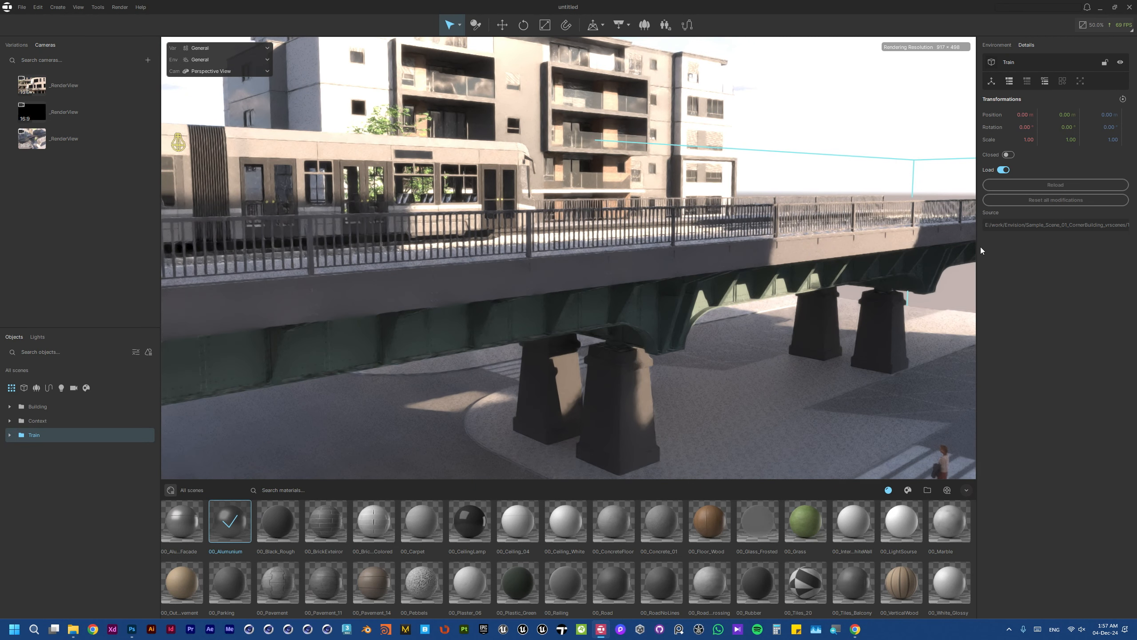
Review the environment's sun and sky settings with the clouded sky above the bridge in view
click(997, 45)
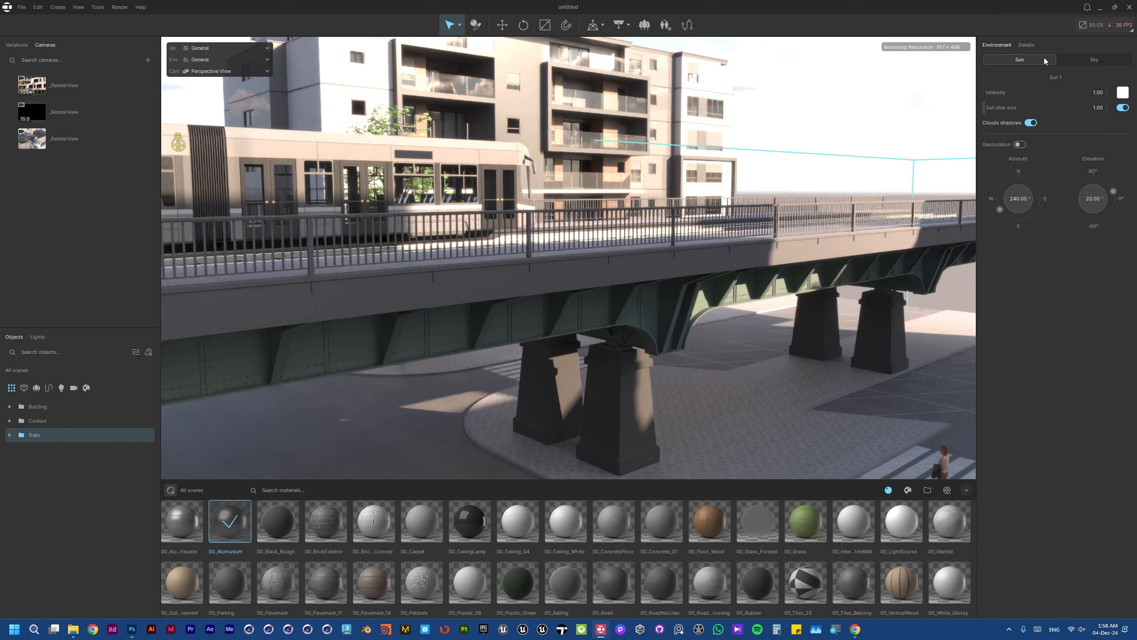
click(1087, 62)
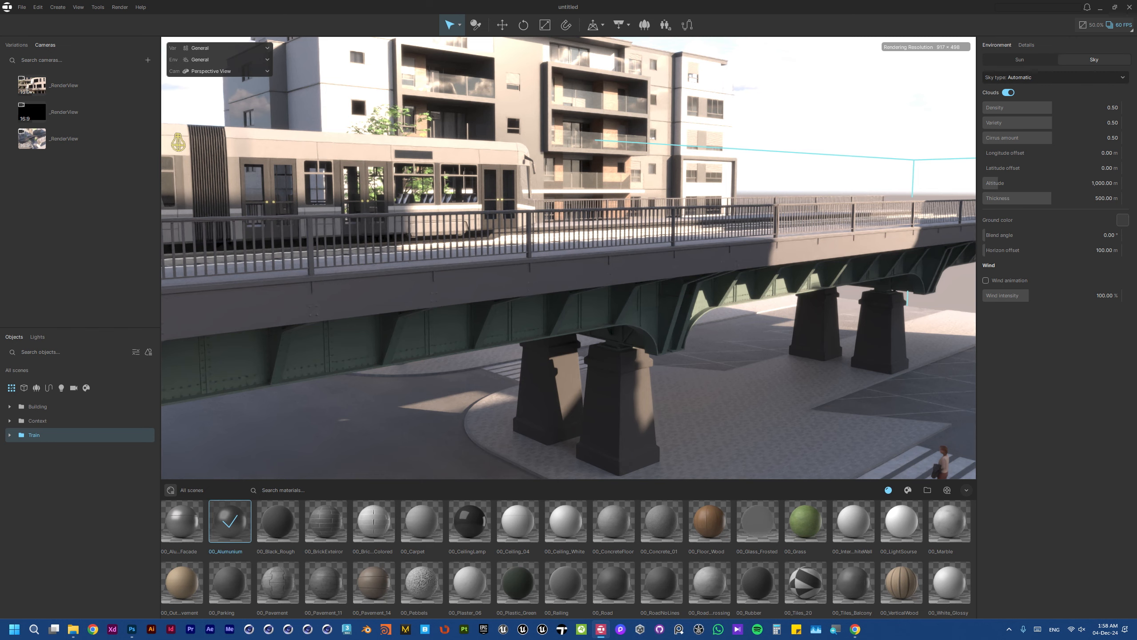
right_drag(865, 135, 913, 60)
right_drag(749, 185, 761, 211)
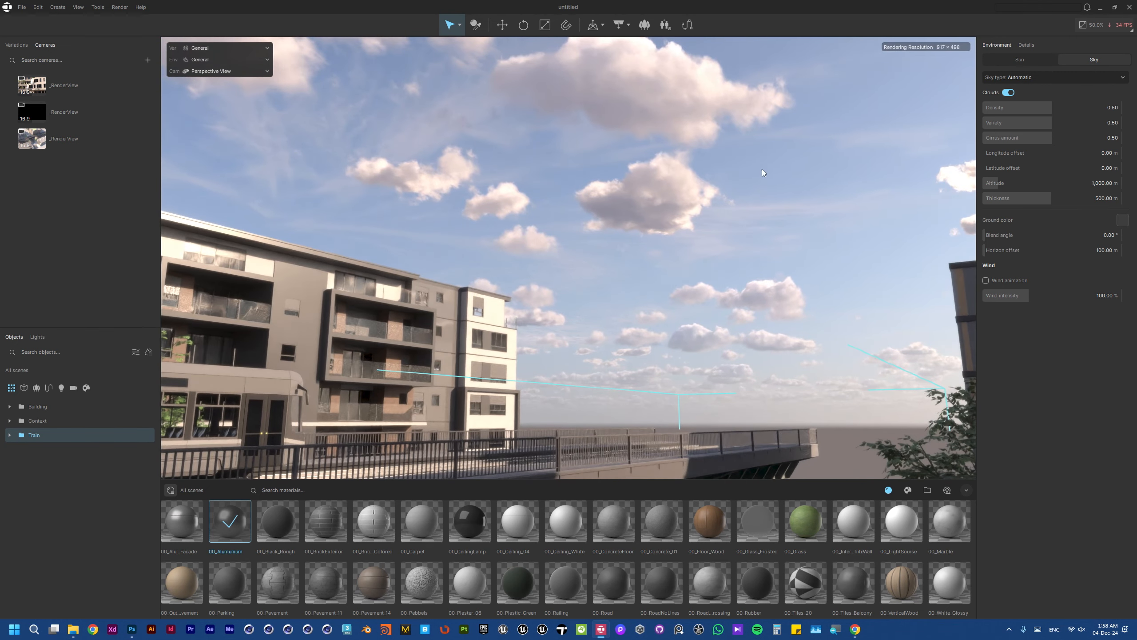
Try the HDRI sky type and return the sky to Automatic
click(1118, 77)
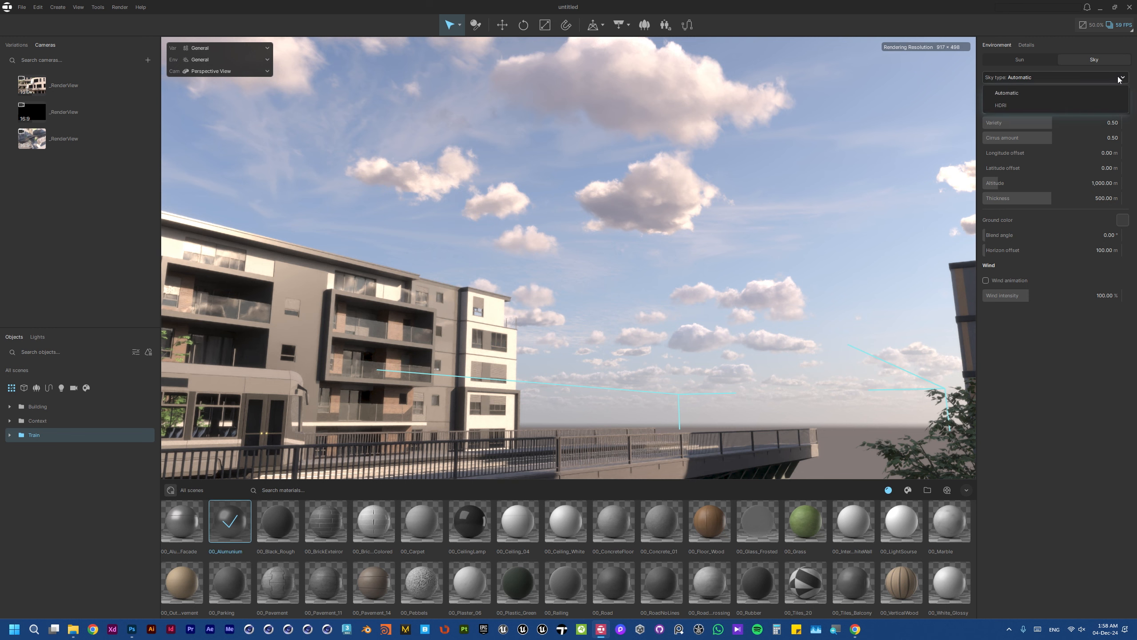
click(1054, 107)
click(1063, 84)
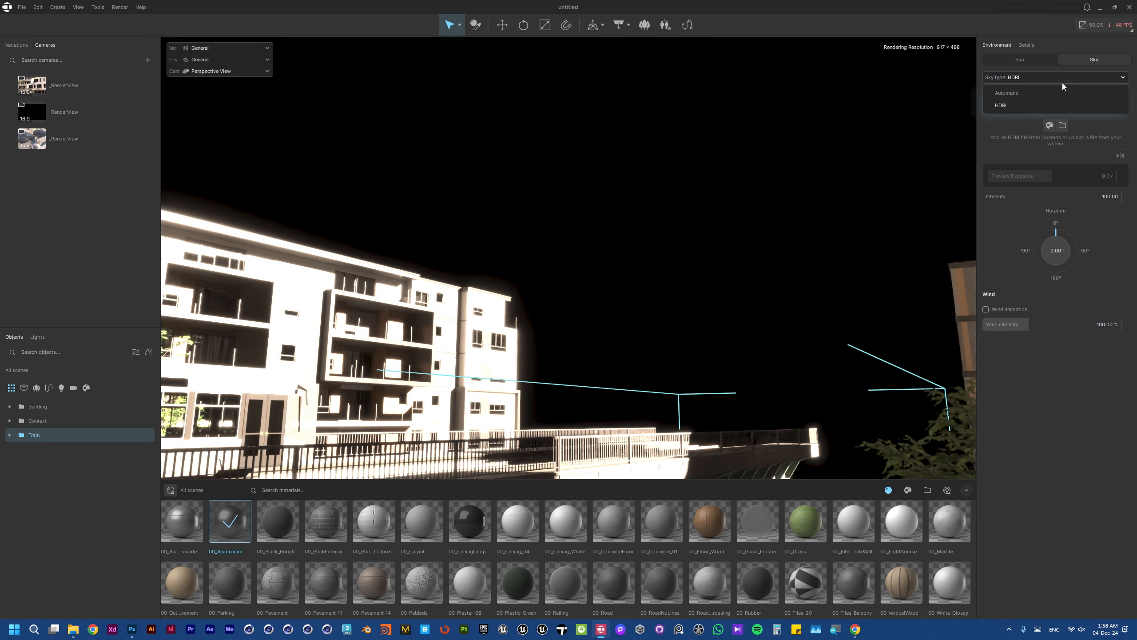
click(1053, 92)
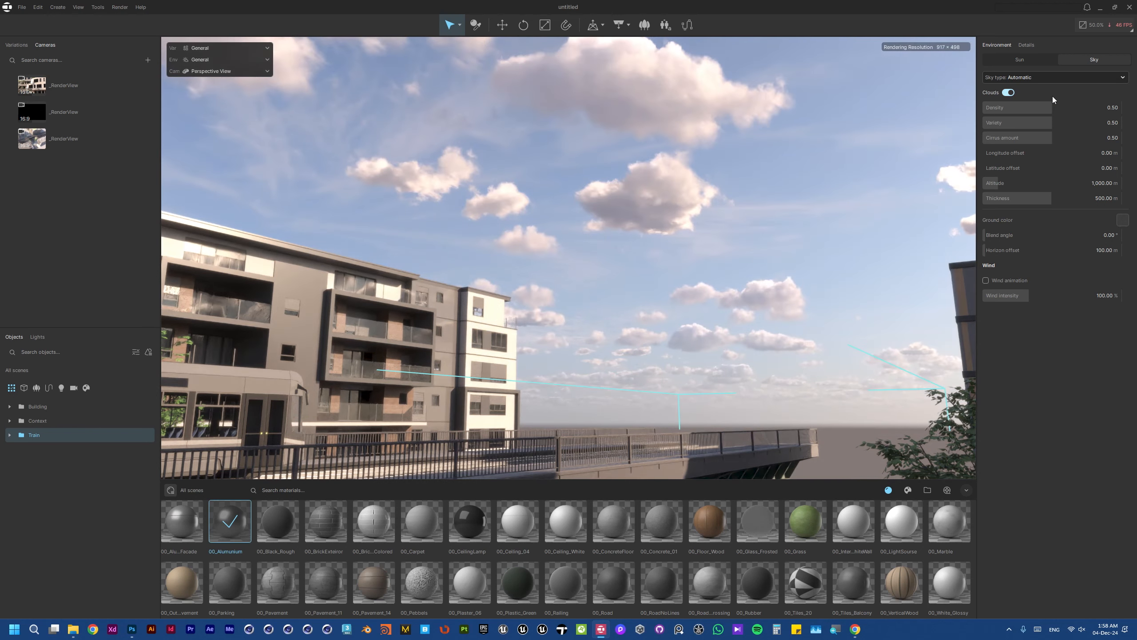
Toggle the sky's clouds and the sun's cloud shadows off and back on, and return to the sky settings
click(1008, 93)
click(1009, 94)
click(1022, 63)
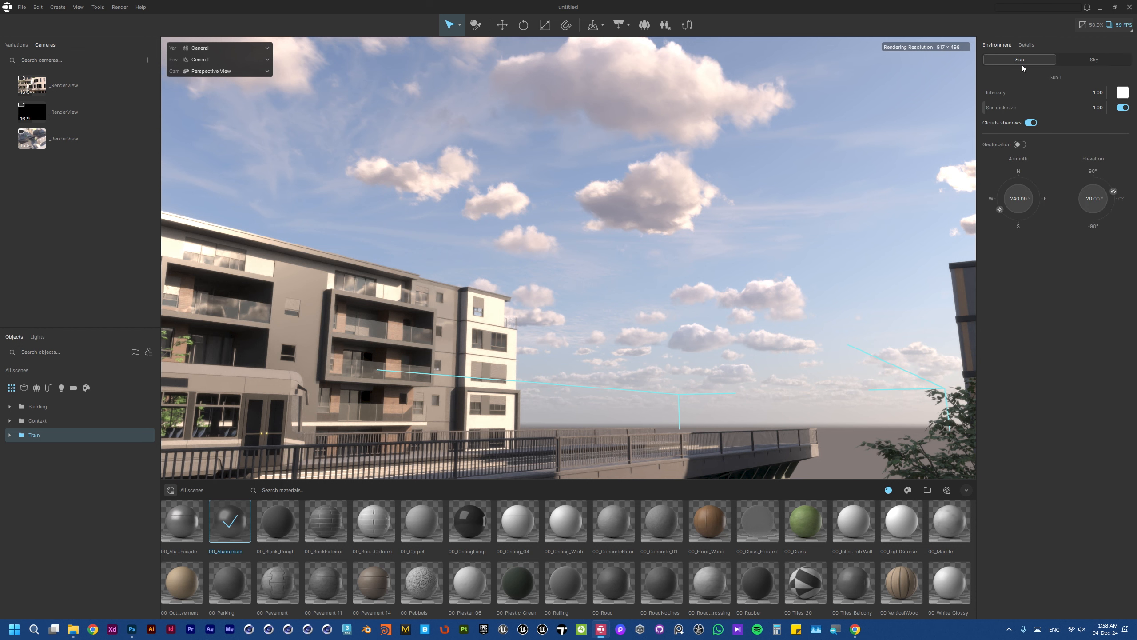
click(1031, 123)
click(1031, 123)
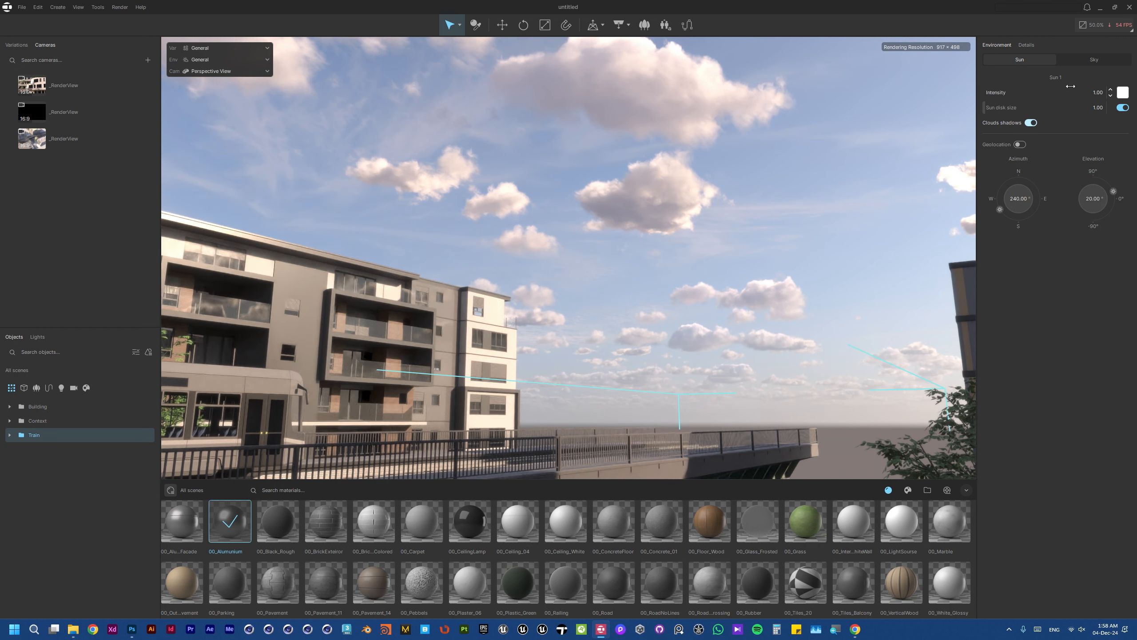
click(1081, 60)
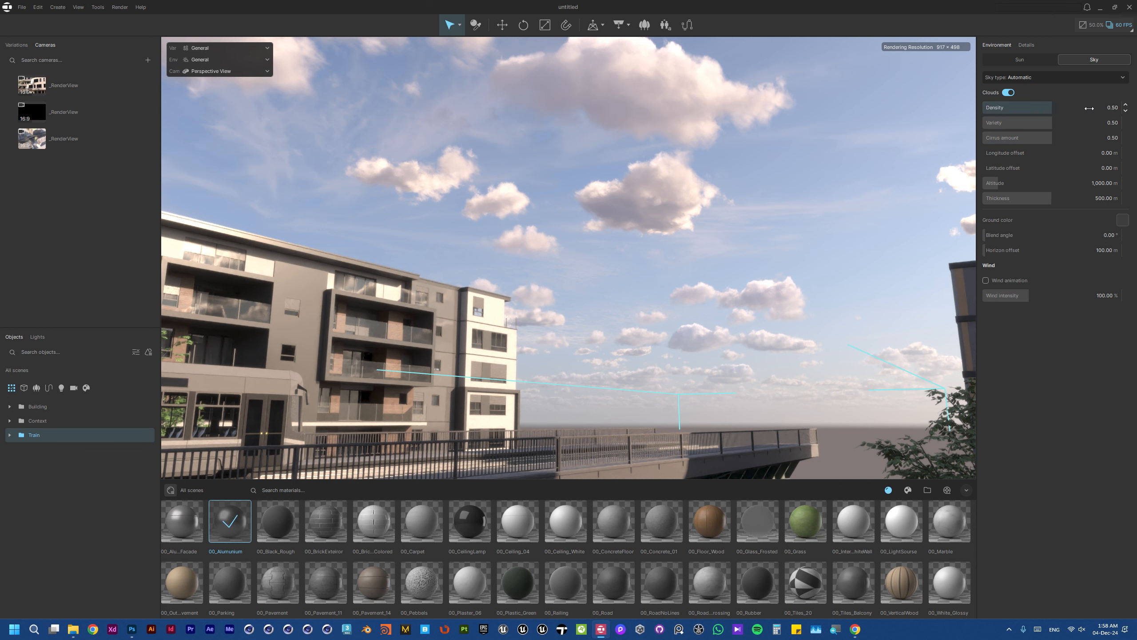
Try different cloud density, variety and cirrus amounts for the sky and restore their previous values
drag(1090, 108, 1040, 140)
key(ctrl+z)
right_click(1024, 125)
right_click(1045, 139)
Try a different sun disk size while facing the sun above the railway tracks and return it to 1.00
click(1026, 63)
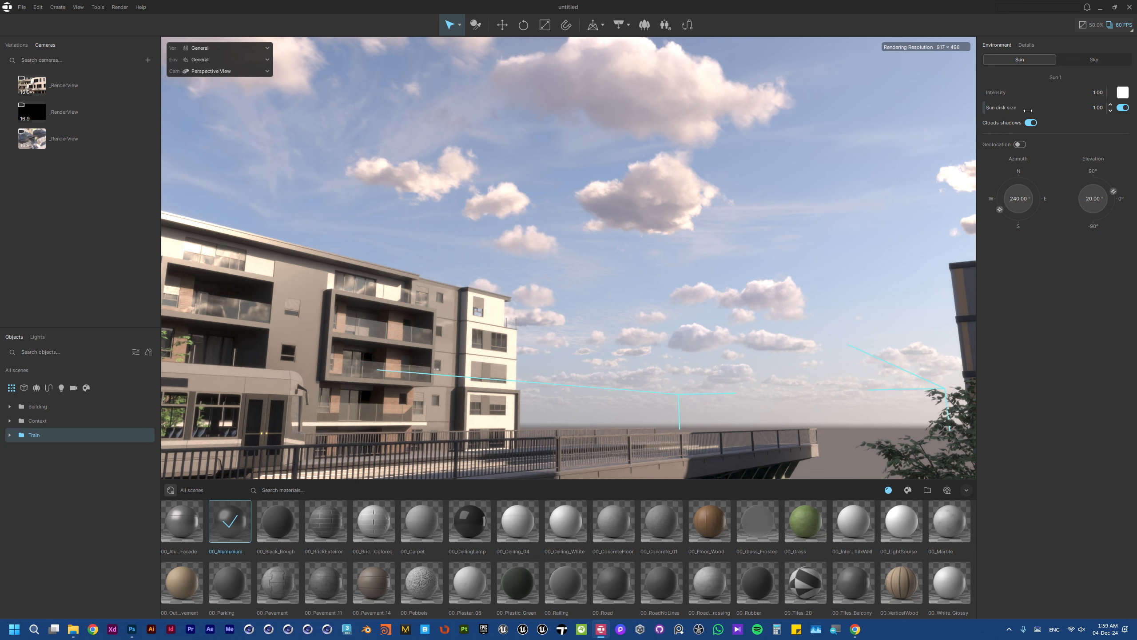
right_drag(649, 243, 909, 256)
right_drag(578, 242, 237, 347)
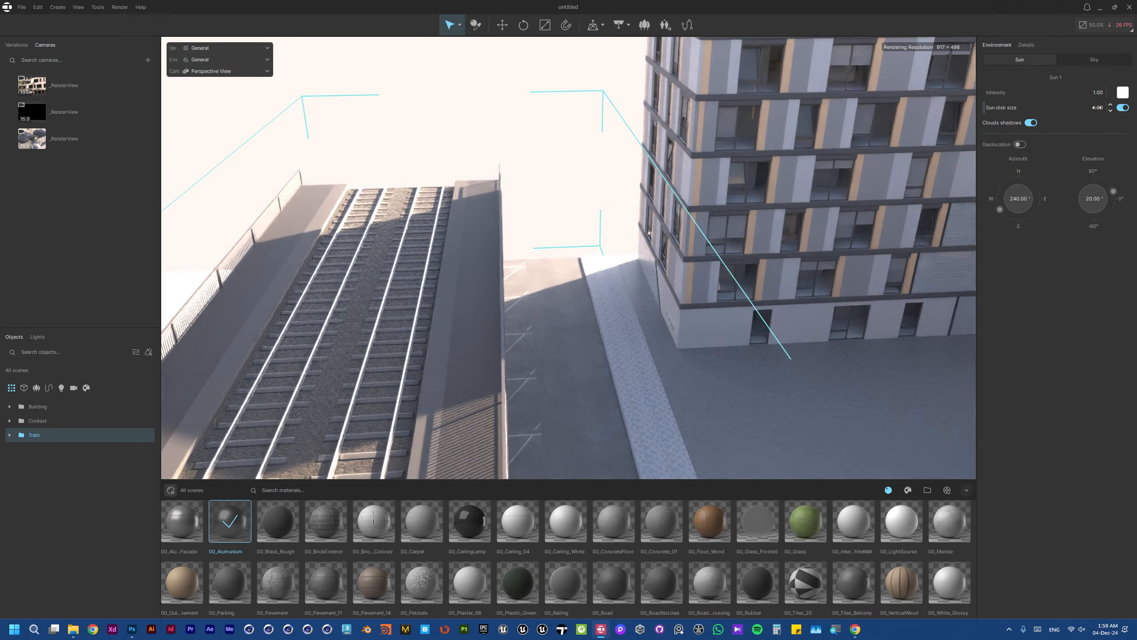
drag(1098, 108, 1131, 108)
drag(1045, 107, 984, 108)
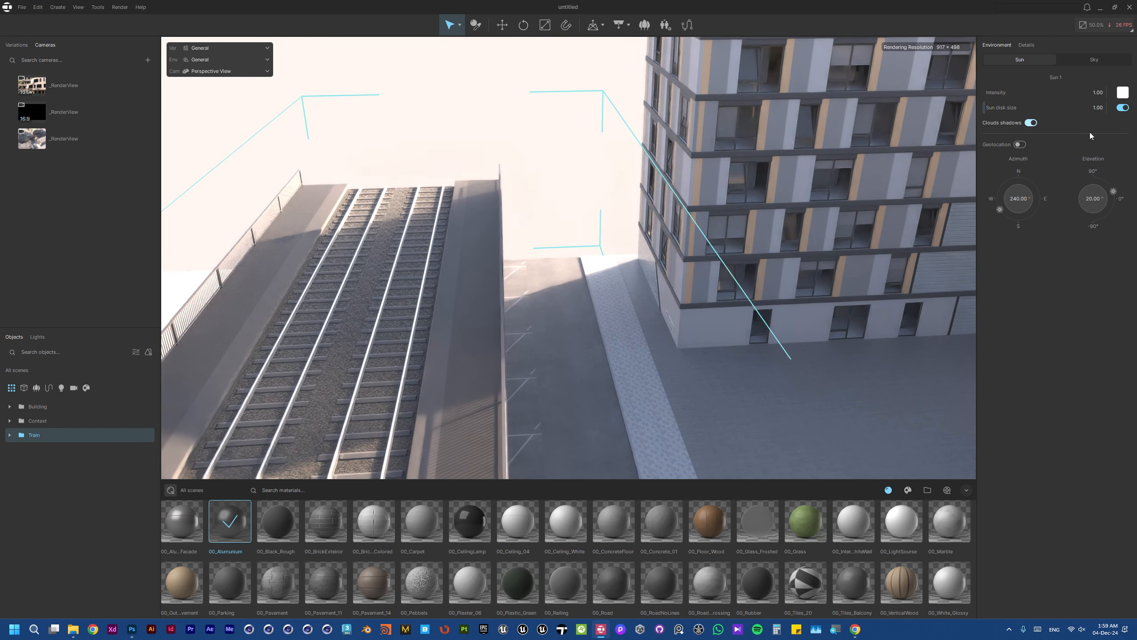
Try positioning the sun by geolocation, check the lighting on the street buildings, and return to manual positioning
click(1021, 145)
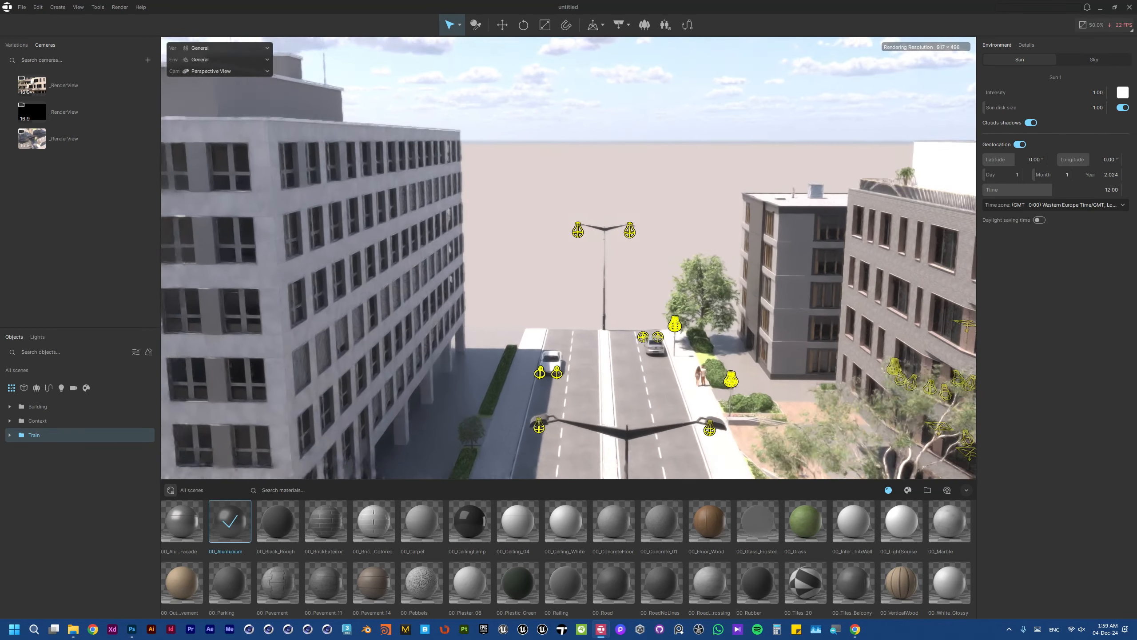
right_drag(569, 269, 475, 298)
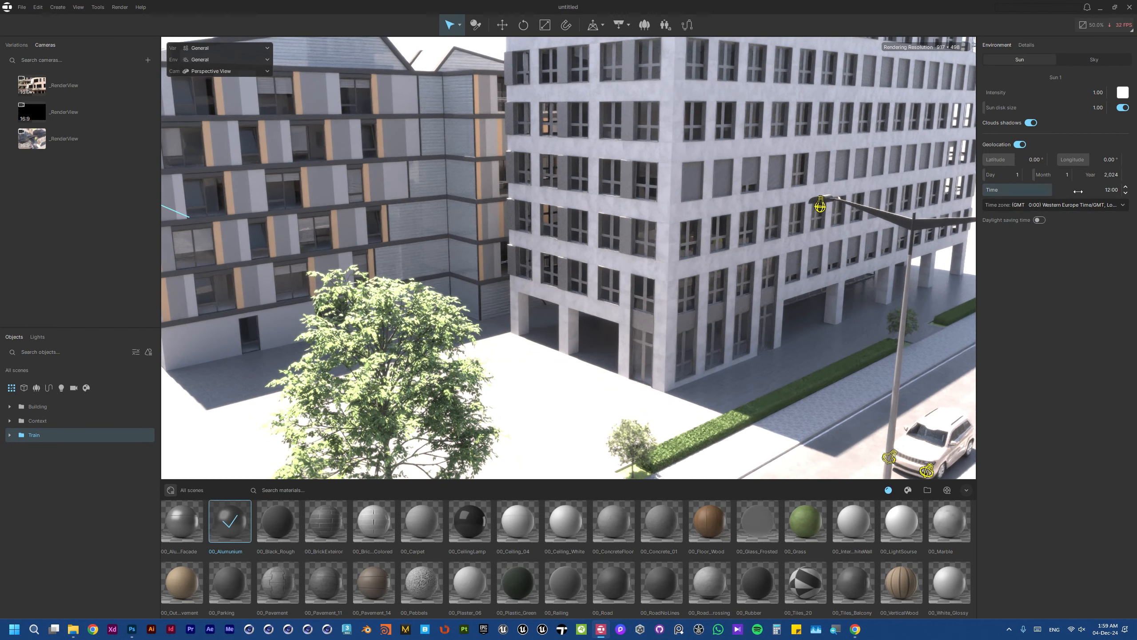
click(1022, 145)
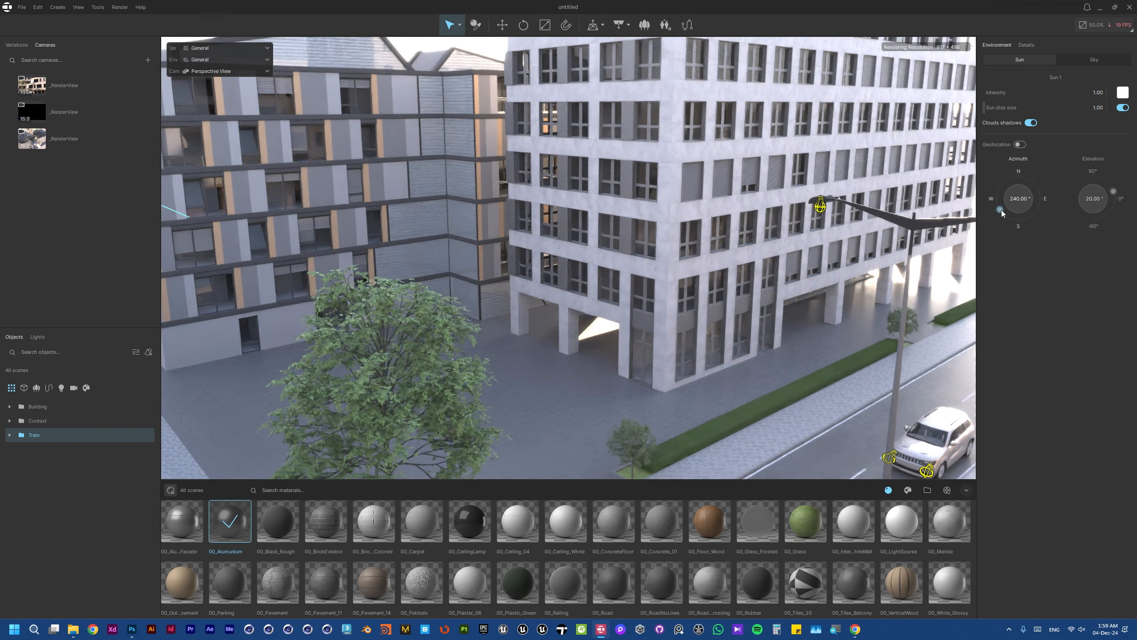
Set the sun's azimuth to 174.14° and its elevation to 23.69°, and check the shadows under the railway bridge
drag(1002, 211, 1048, 207)
right_drag(878, 224, 635, 71)
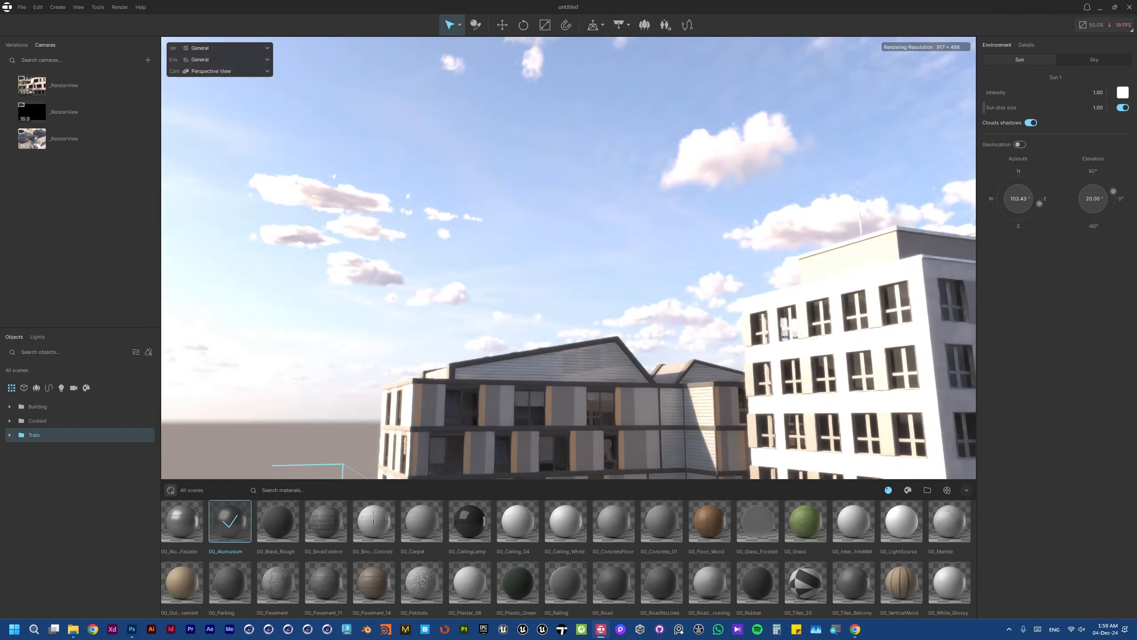
mouse_move(1033, 212)
mouse_down()
mouse_move(1025, 179)
mouse_move(980, 179)
mouse_move(980, 213)
mouse_move(1055, 215)
mouse_move(1035, 228)
mouse_up()
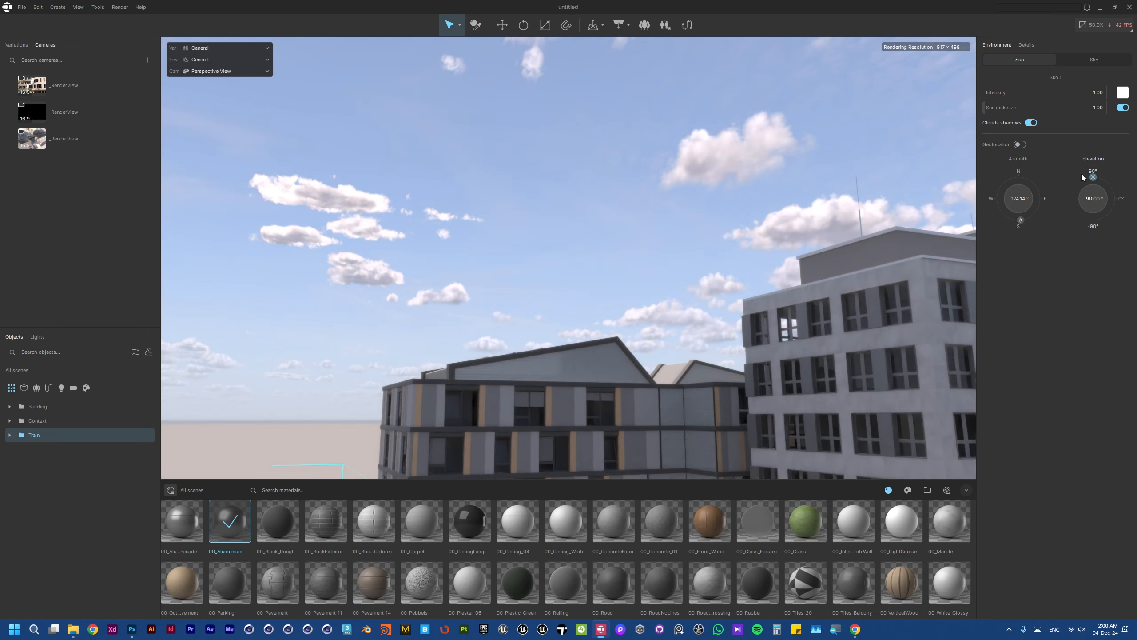
drag(1084, 175, 1134, 180)
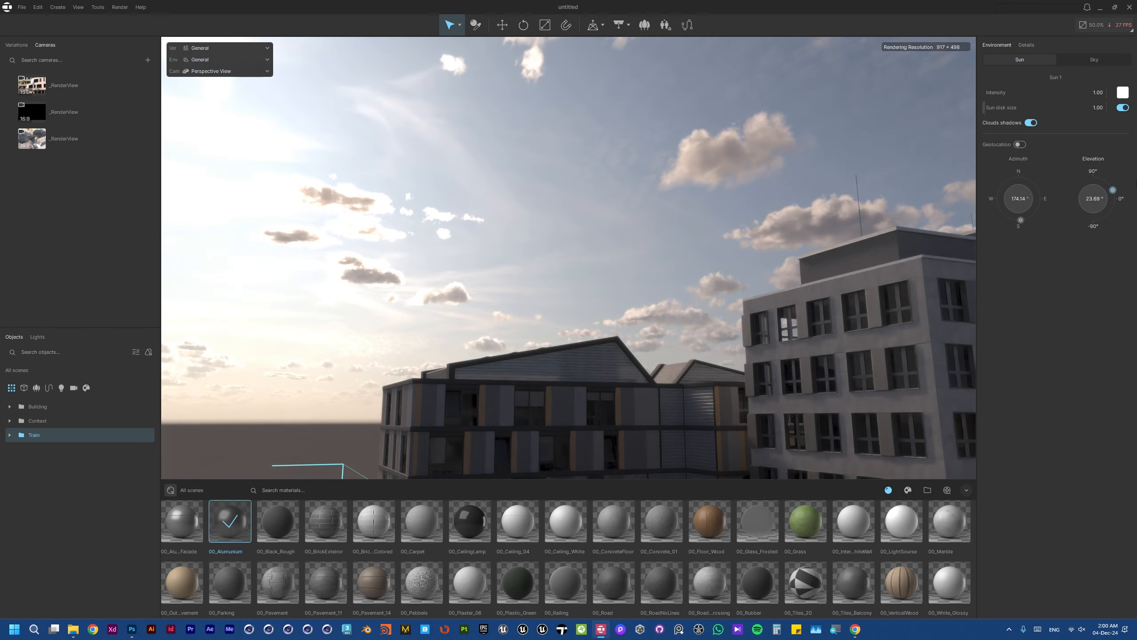
right_drag(569, 258, 692, 371)
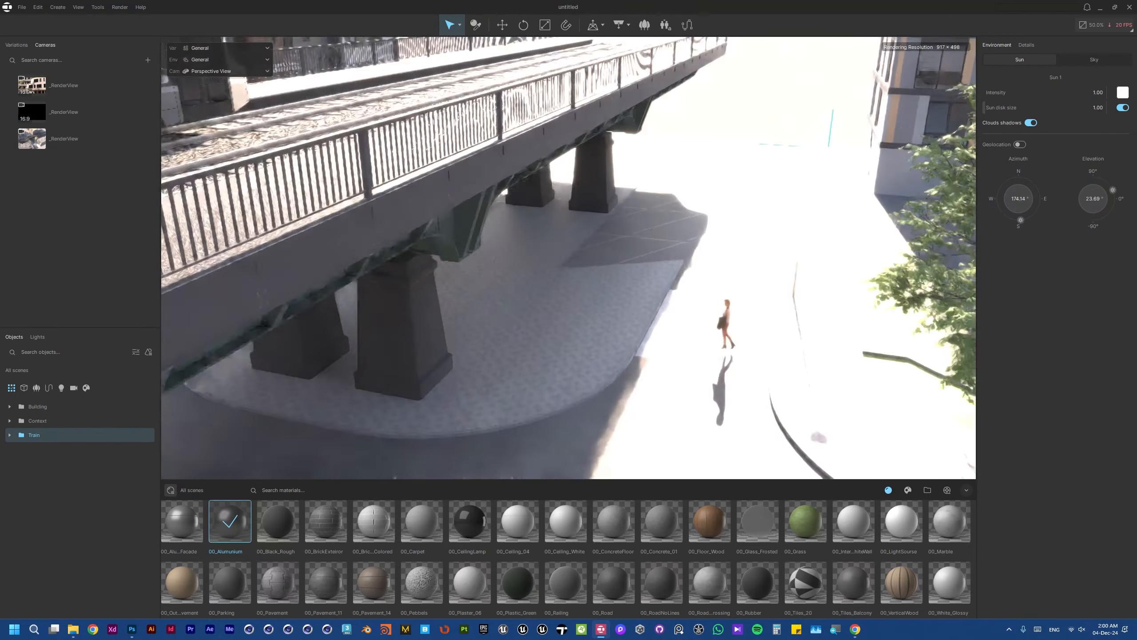
mouse_move(692, 372)
right_down()
mouse_move(674, 357)
mouse_move(691, 392)
right_up()
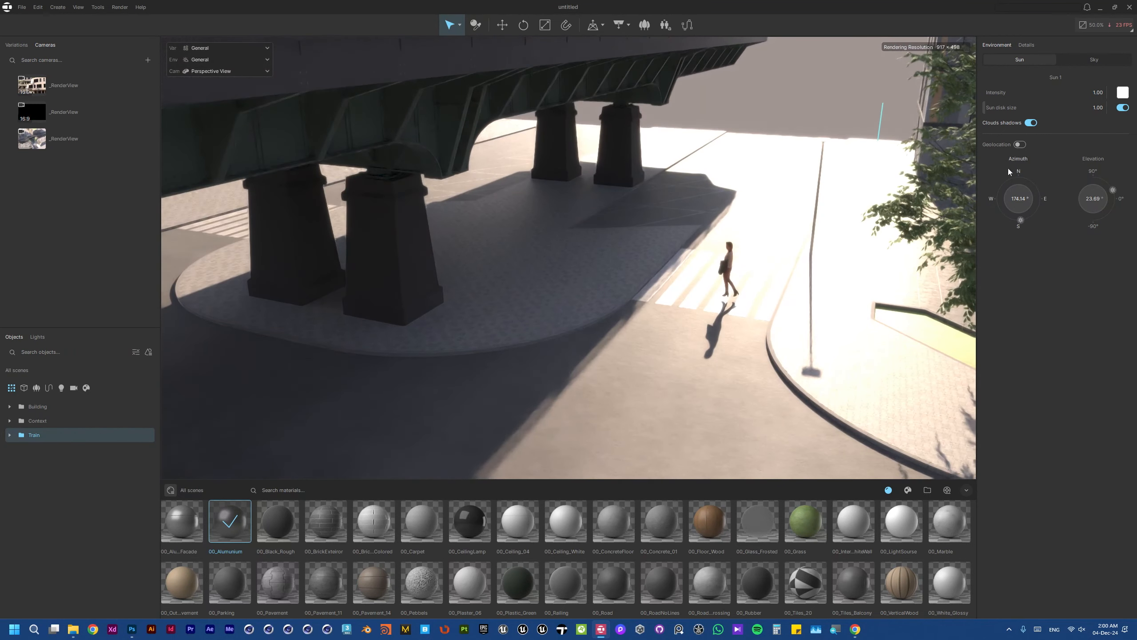
Return to the sky settings and examine the asset library's filter categories, including the material types
click(1093, 63)
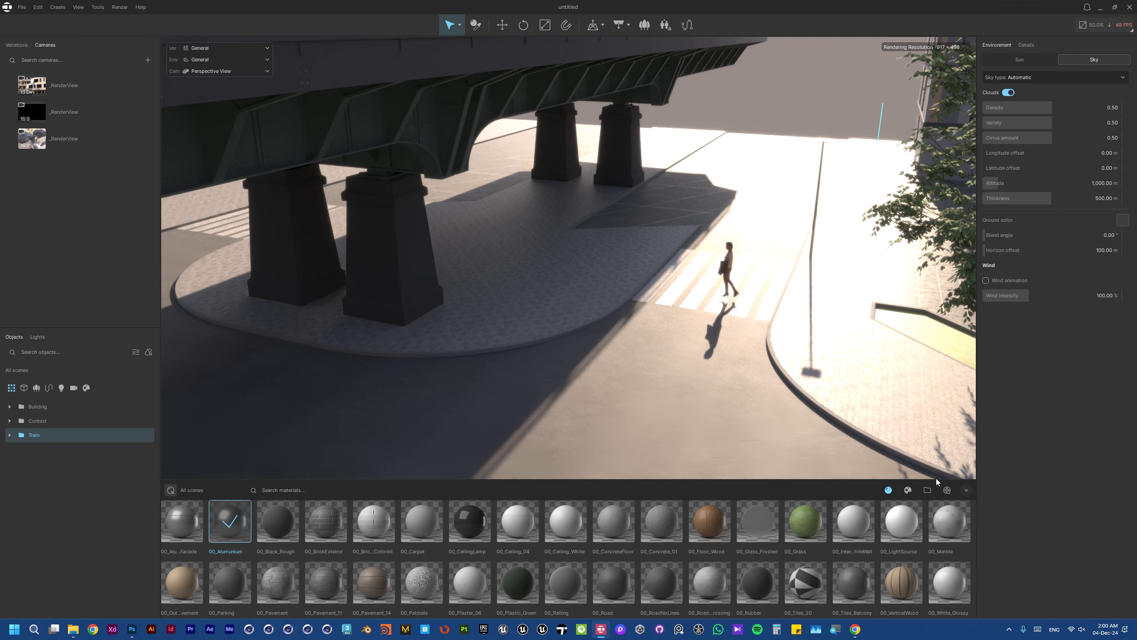
click(909, 490)
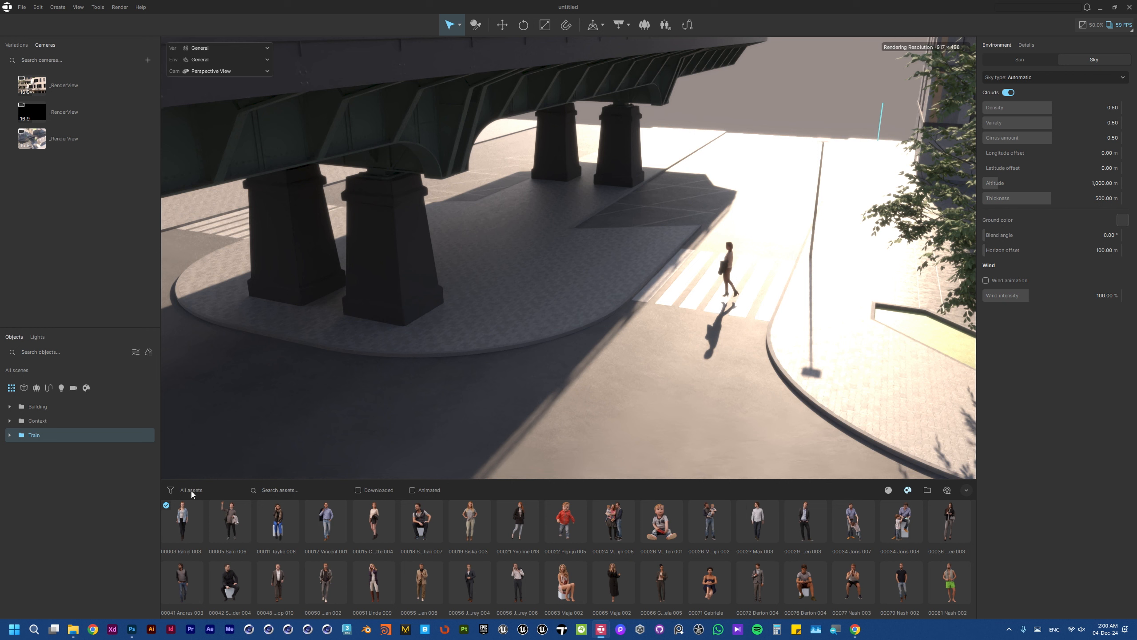
click(171, 490)
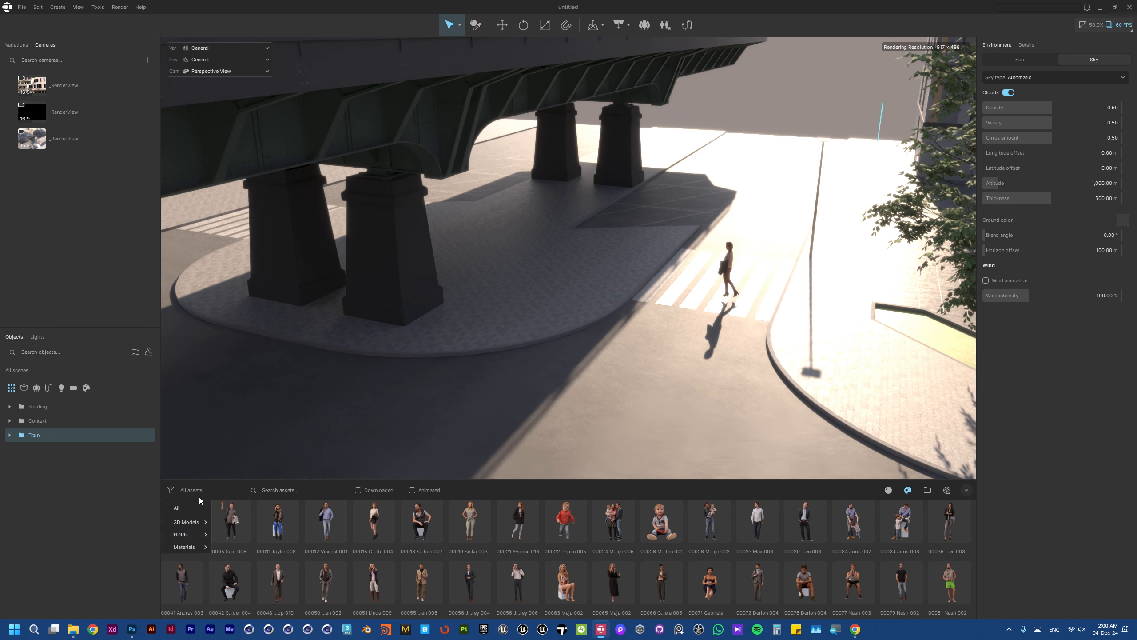
mouse_move(204, 546)
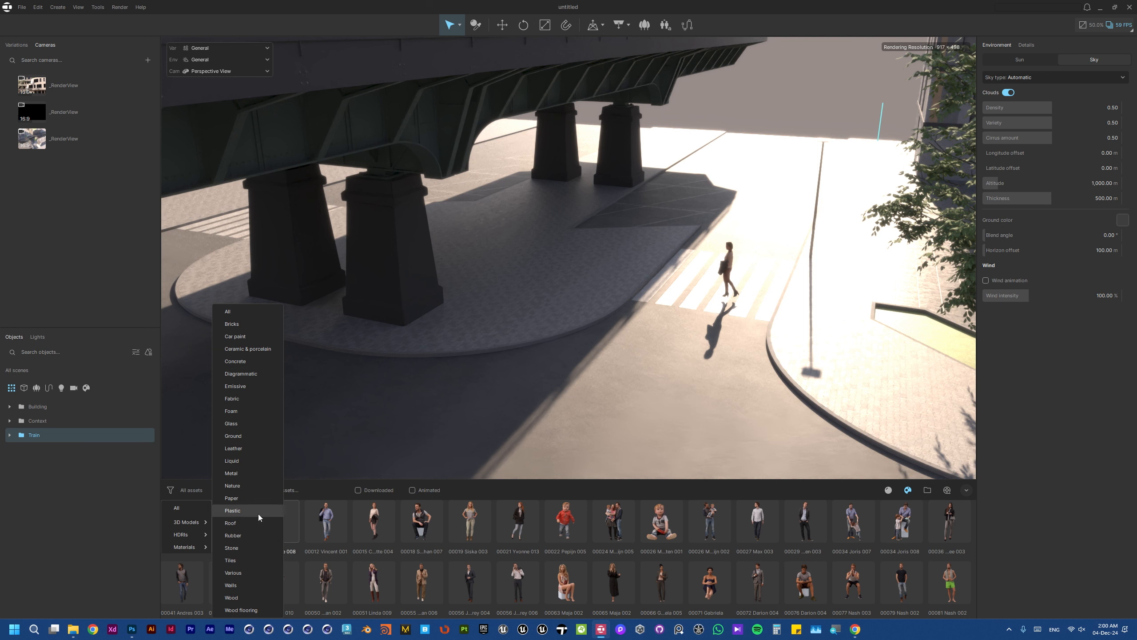
click(170, 492)
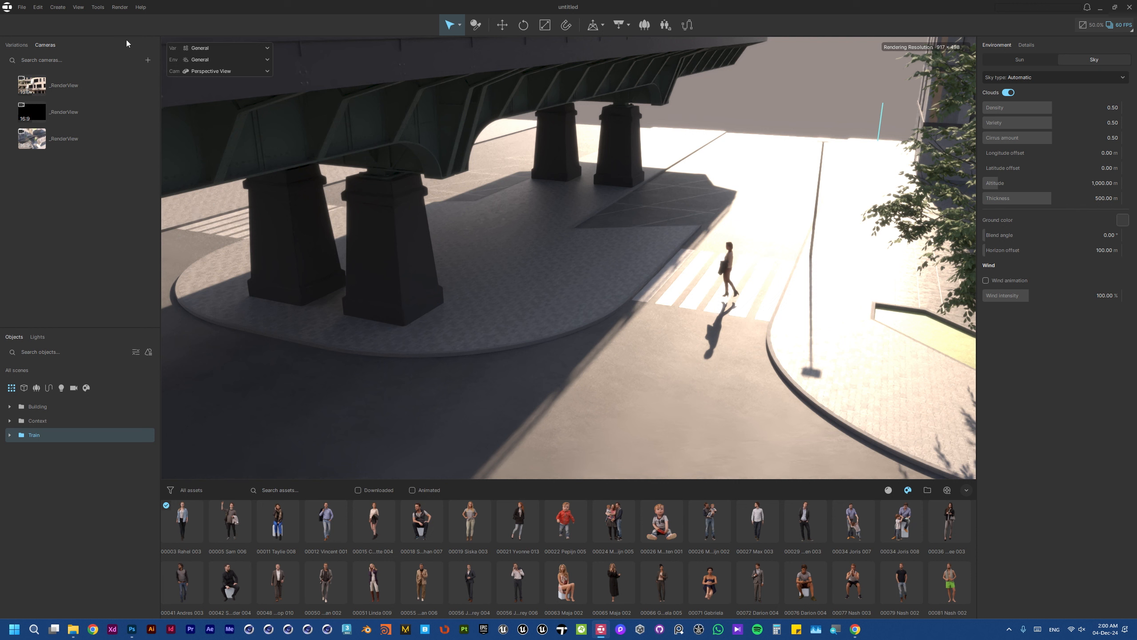
Open the Cosmos browser, accept its cookie notice, look at the 3D Models categories, and close the browser
click(99, 8)
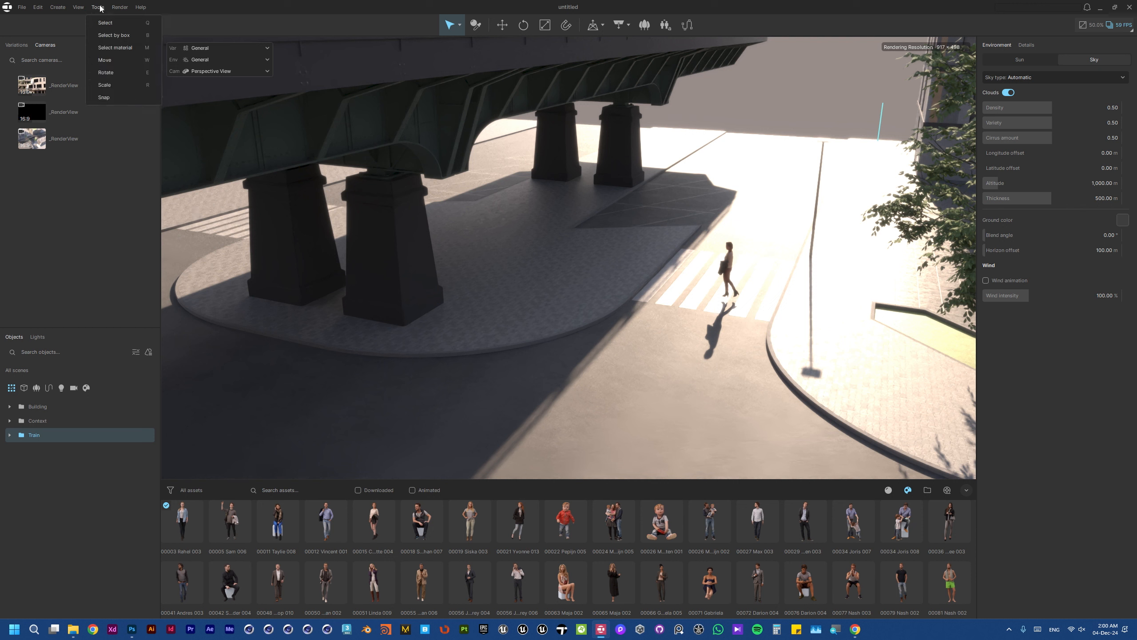
mouse_move(83, 10)
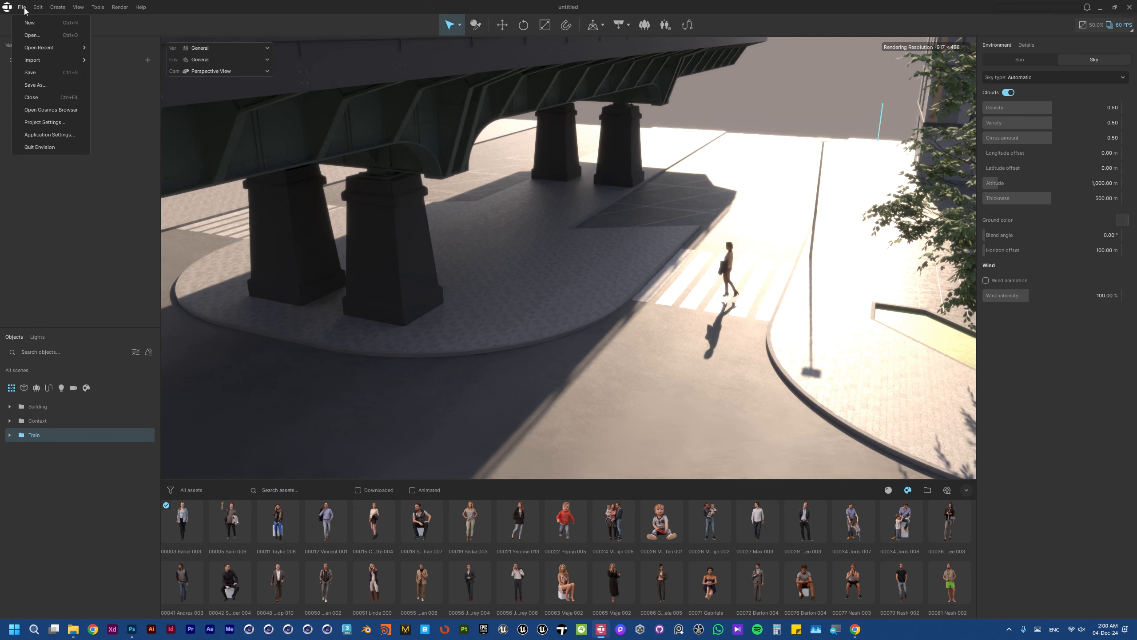
click(59, 110)
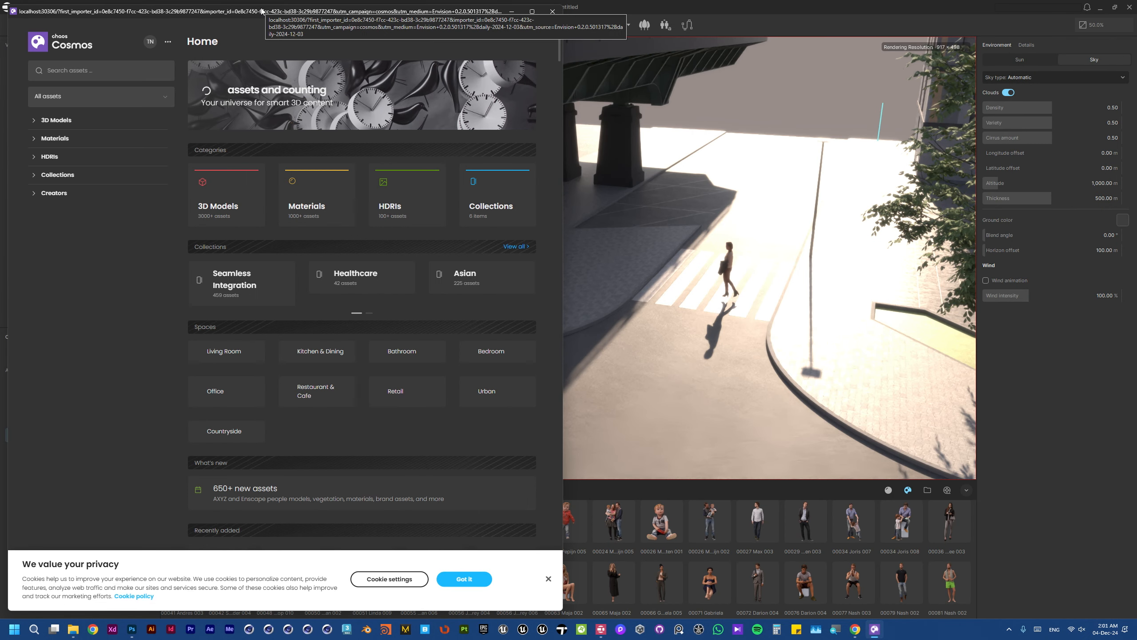
click(464, 579)
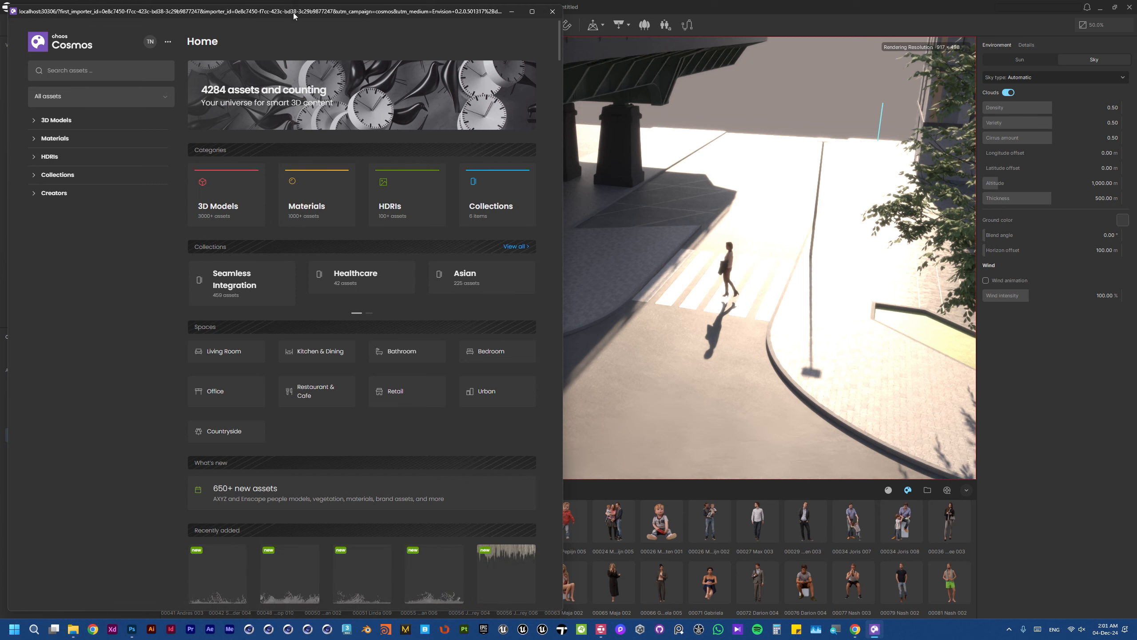
drag(279, 12, 751, 65)
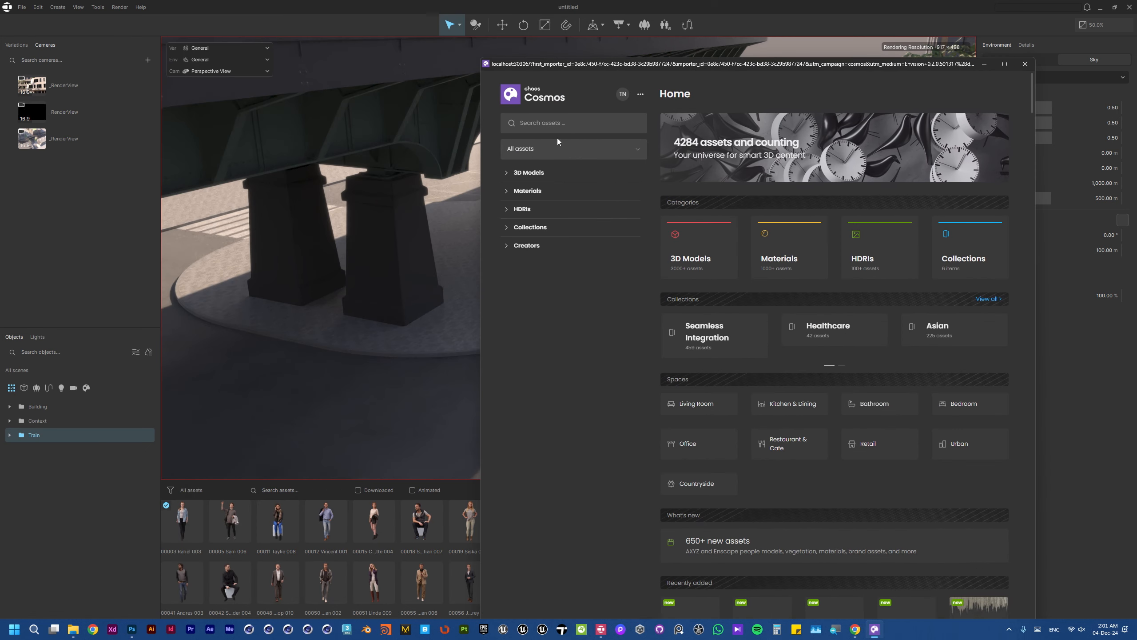
click(510, 175)
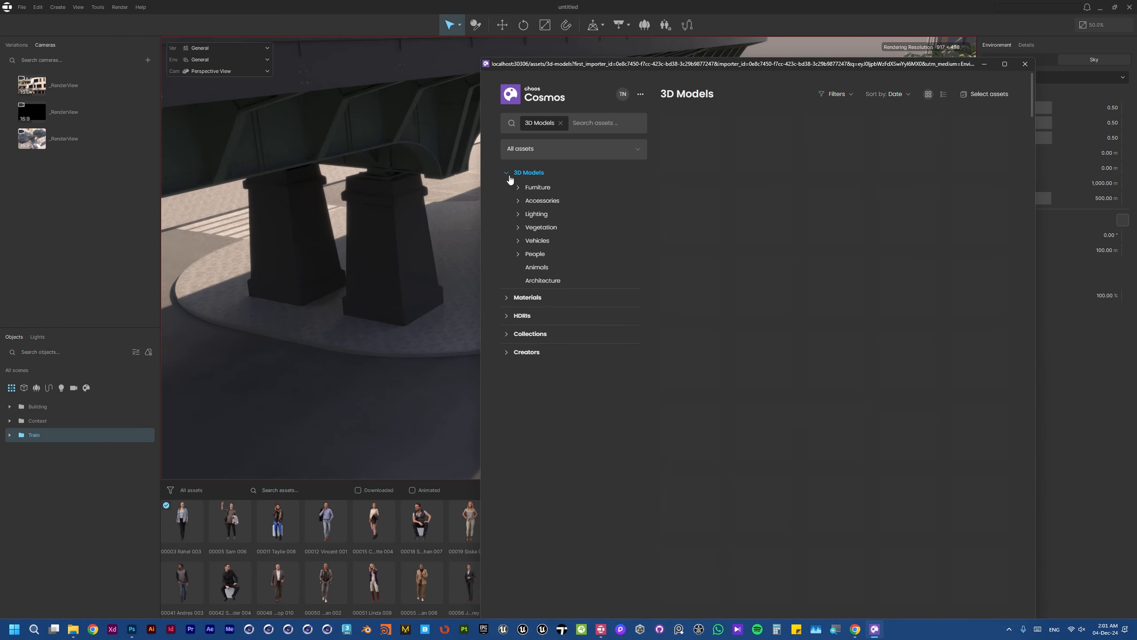
click(1025, 63)
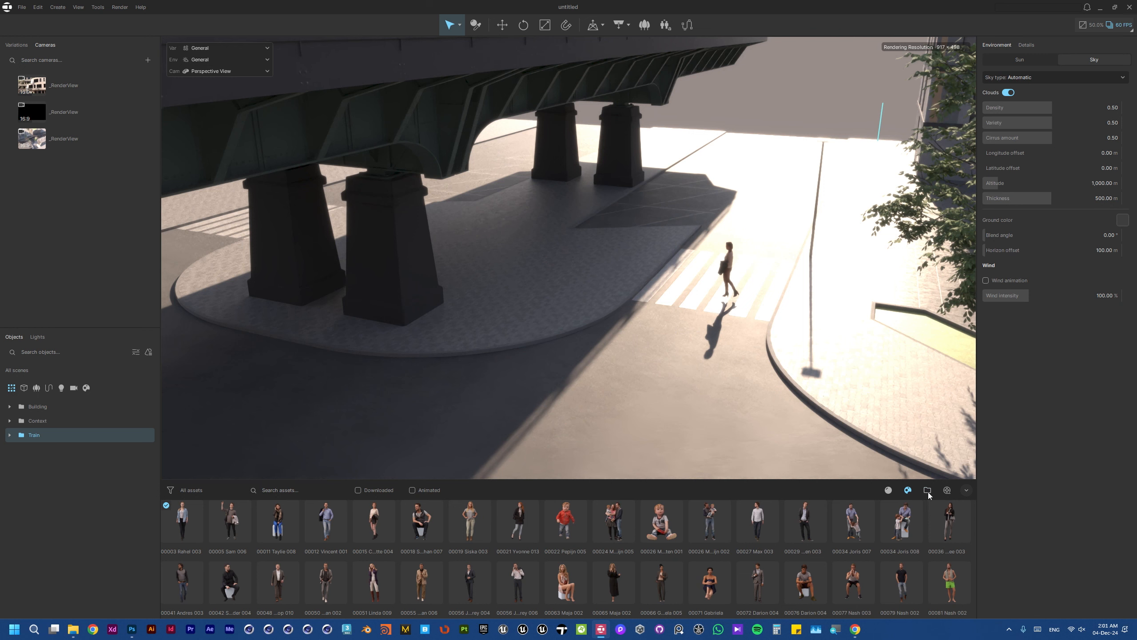
Look at the local asset folder, return to the scene materials, and bring the plaza beside the crosswalk into view
click(927, 491)
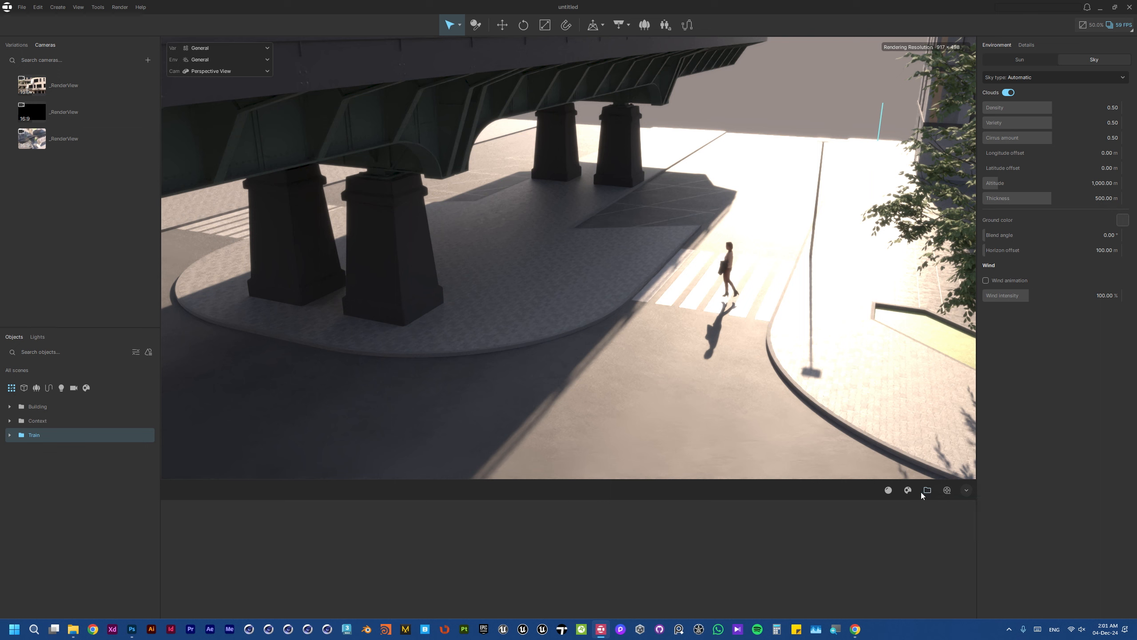
click(886, 492)
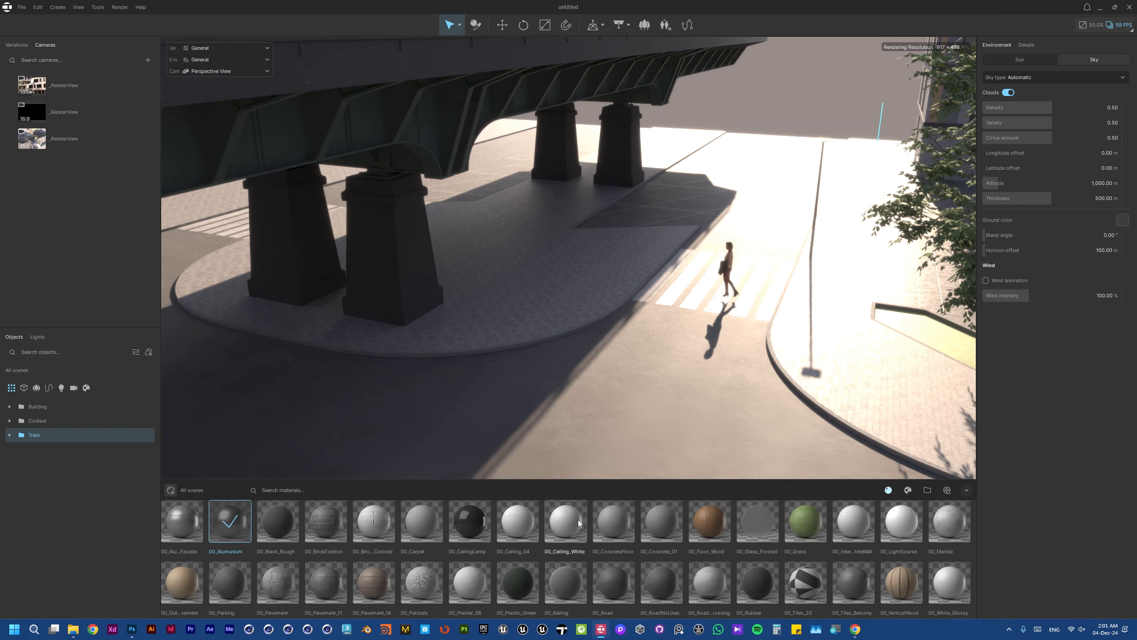
scroll(531, 368, down, 5)
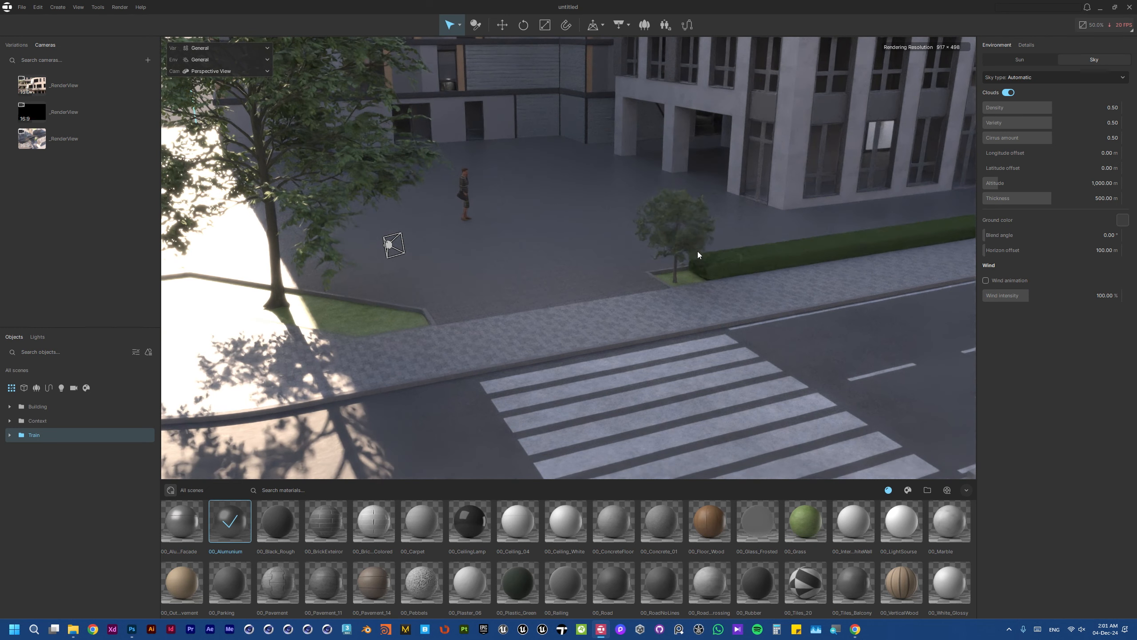
Create a Scatter with the plaza's paved ground surface as its target object
click(645, 26)
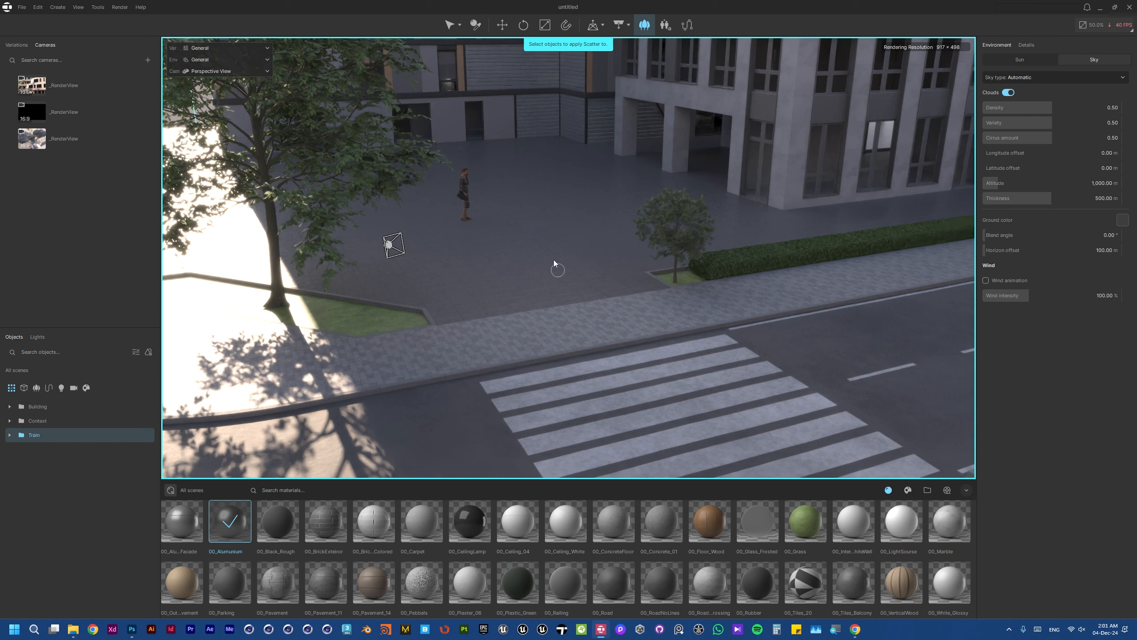
click(550, 274)
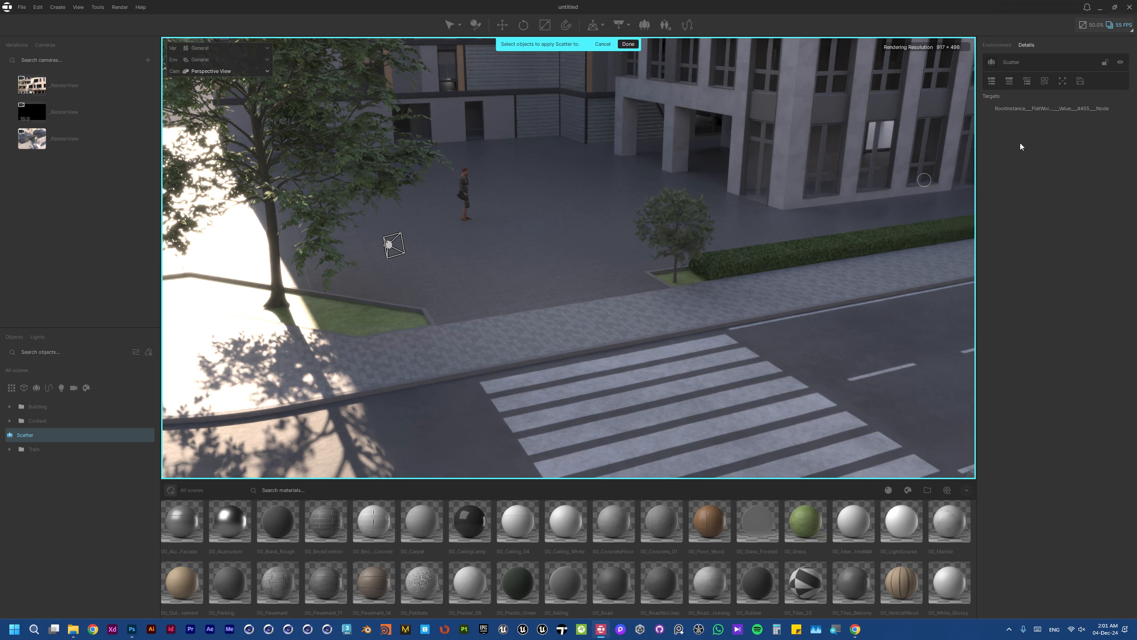
click(1117, 108)
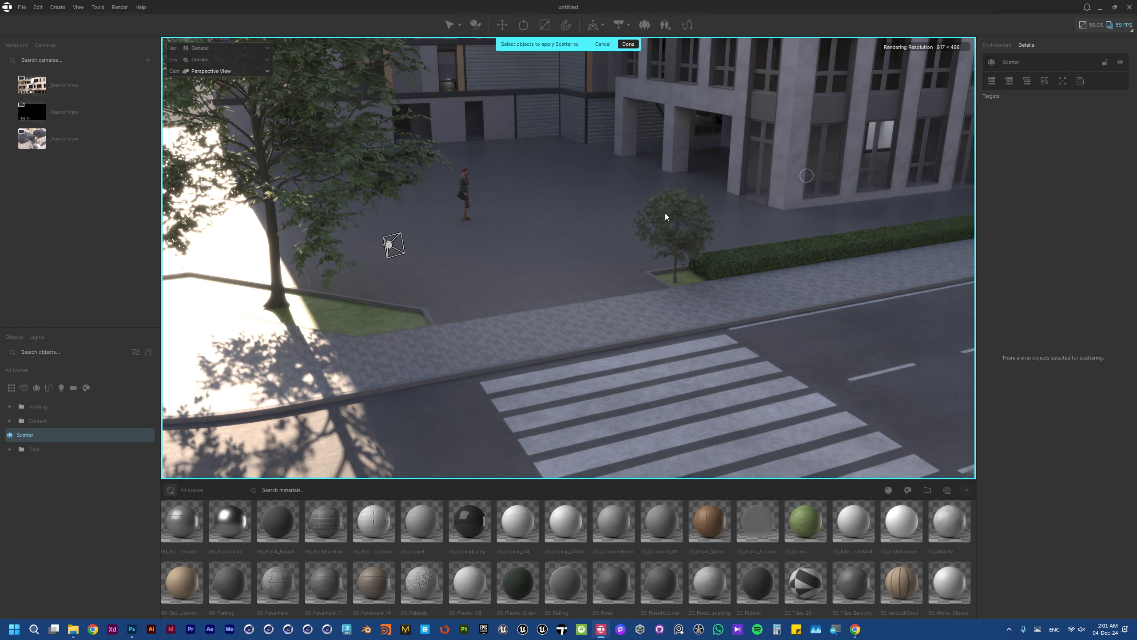
click(581, 242)
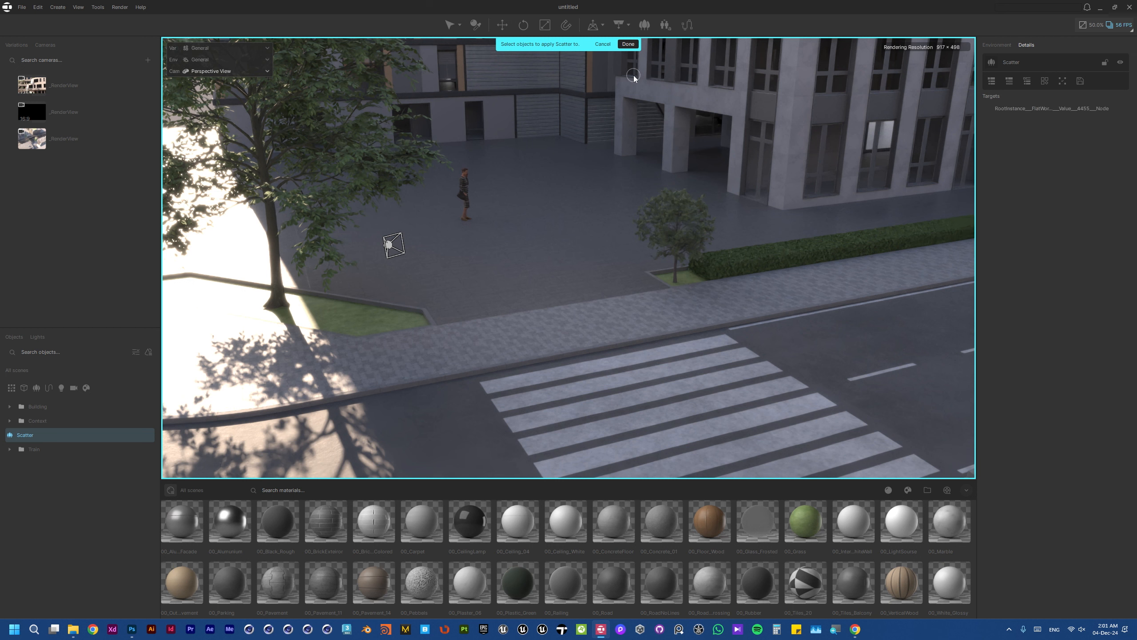
click(627, 44)
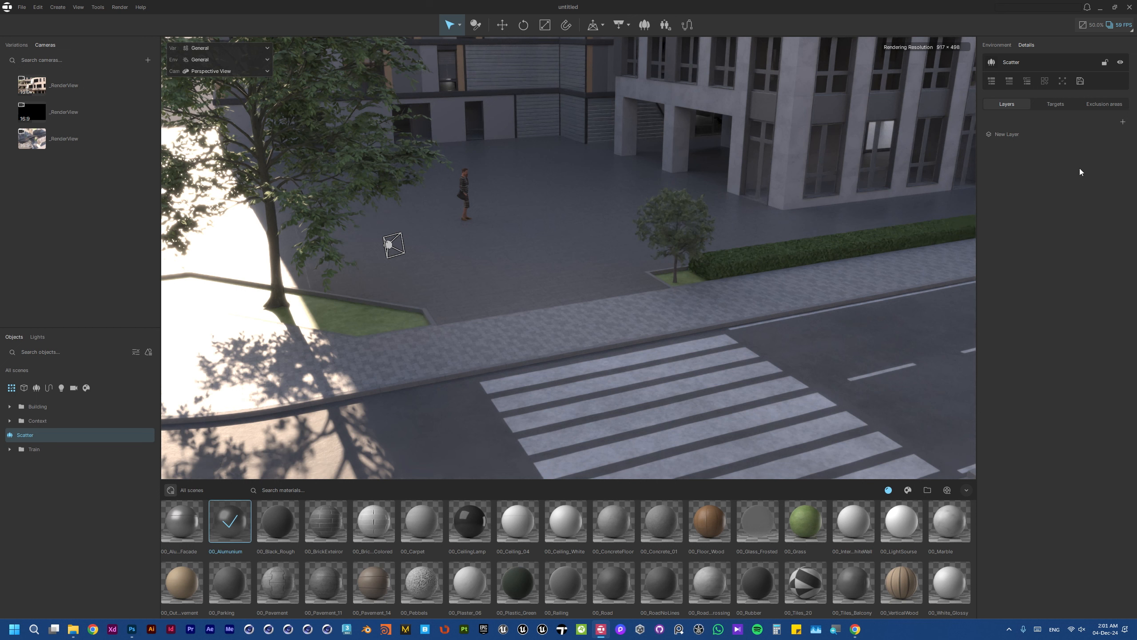
Check the scatter's targets and add the planter bed under the small tree beside the hedge as an exclusion area
click(1055, 104)
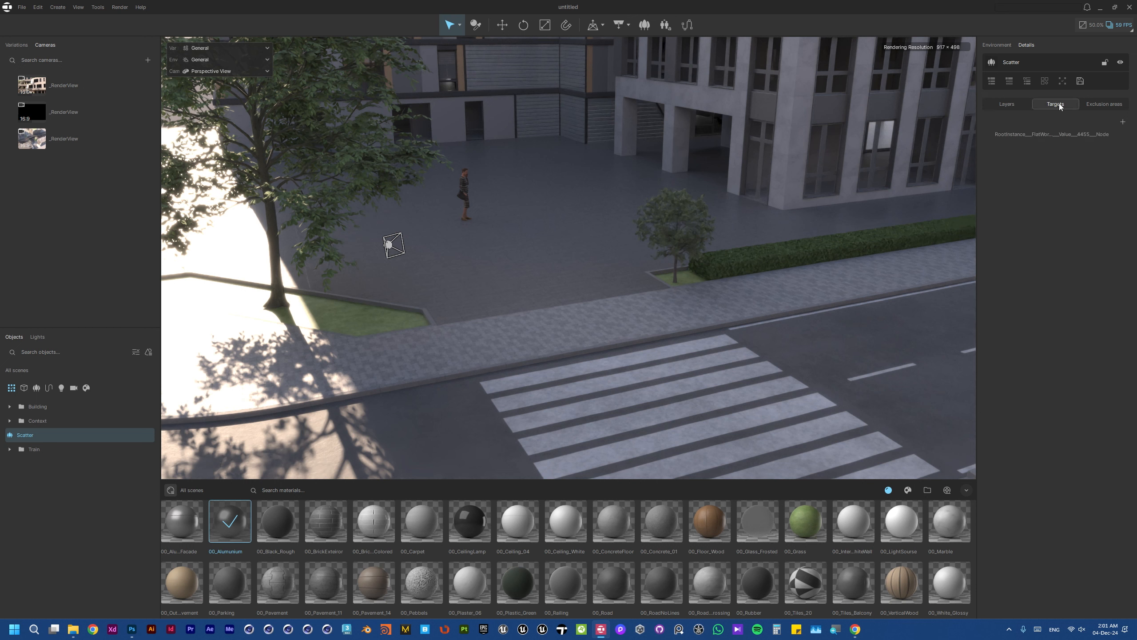
click(1108, 105)
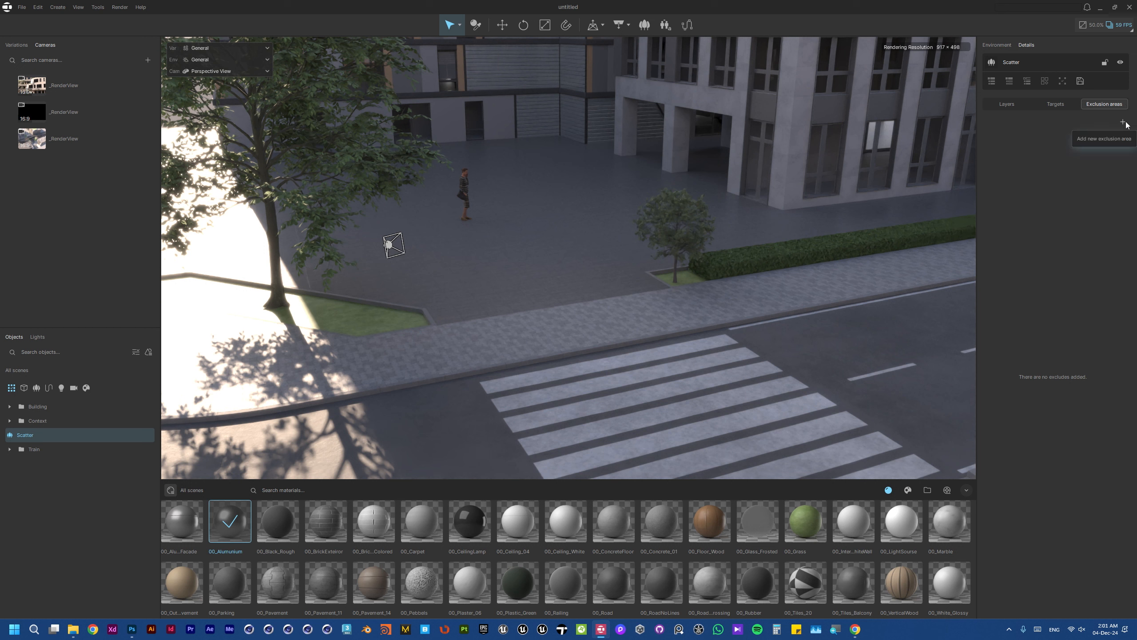
click(1123, 122)
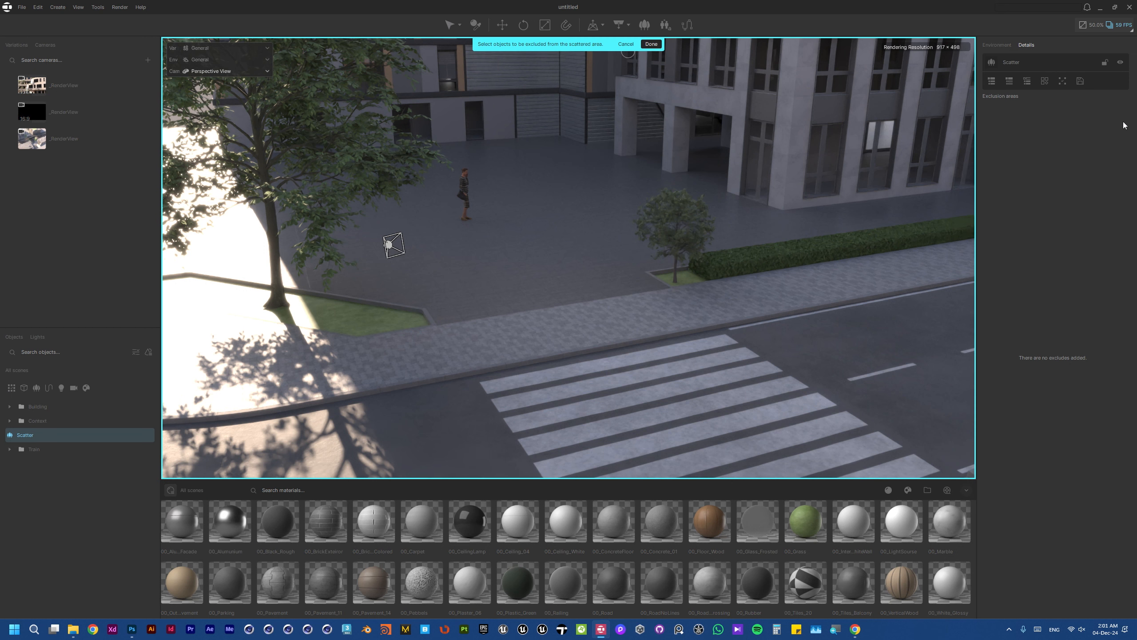
click(691, 276)
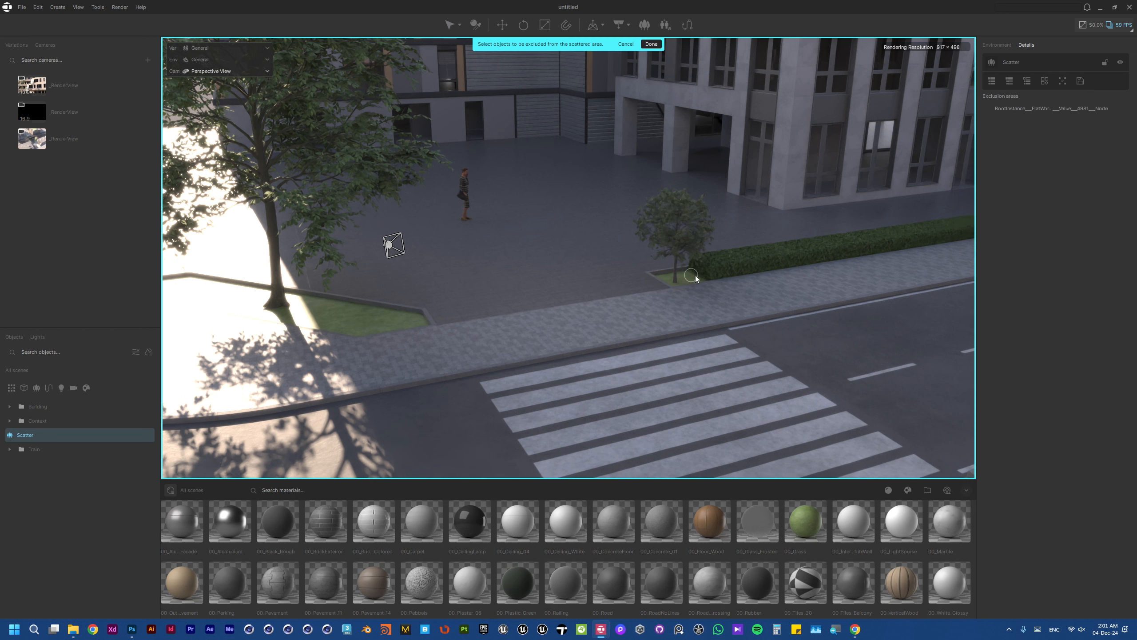
click(648, 44)
Add the first standing woman model from the asset library to the scatter's New Layer and set its density to 4 instances/100m²
click(1019, 104)
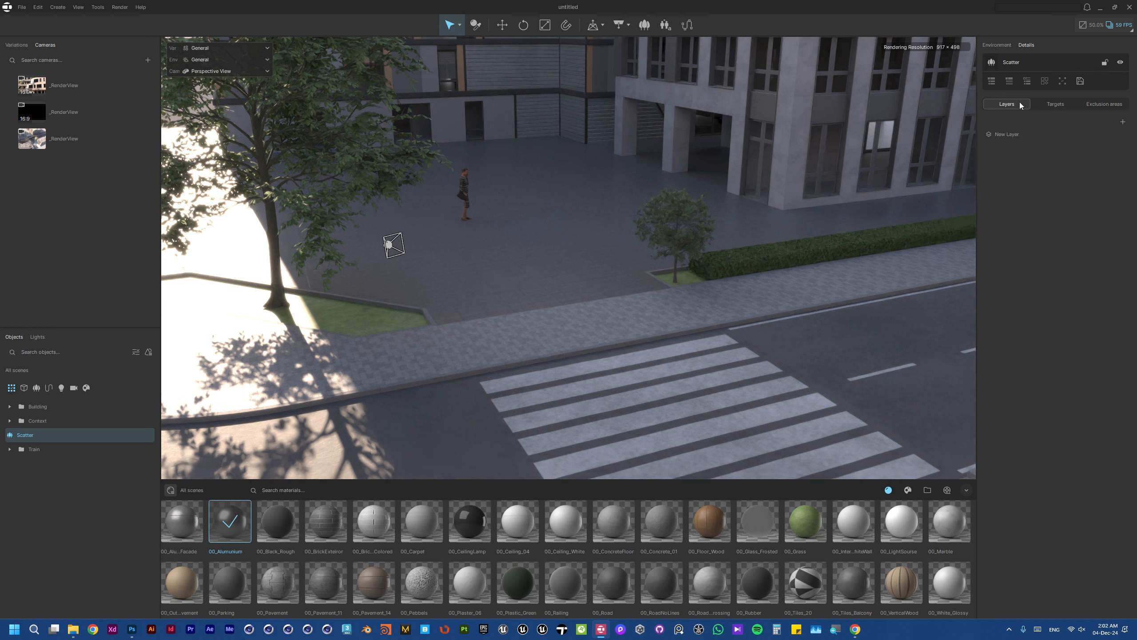
click(1022, 135)
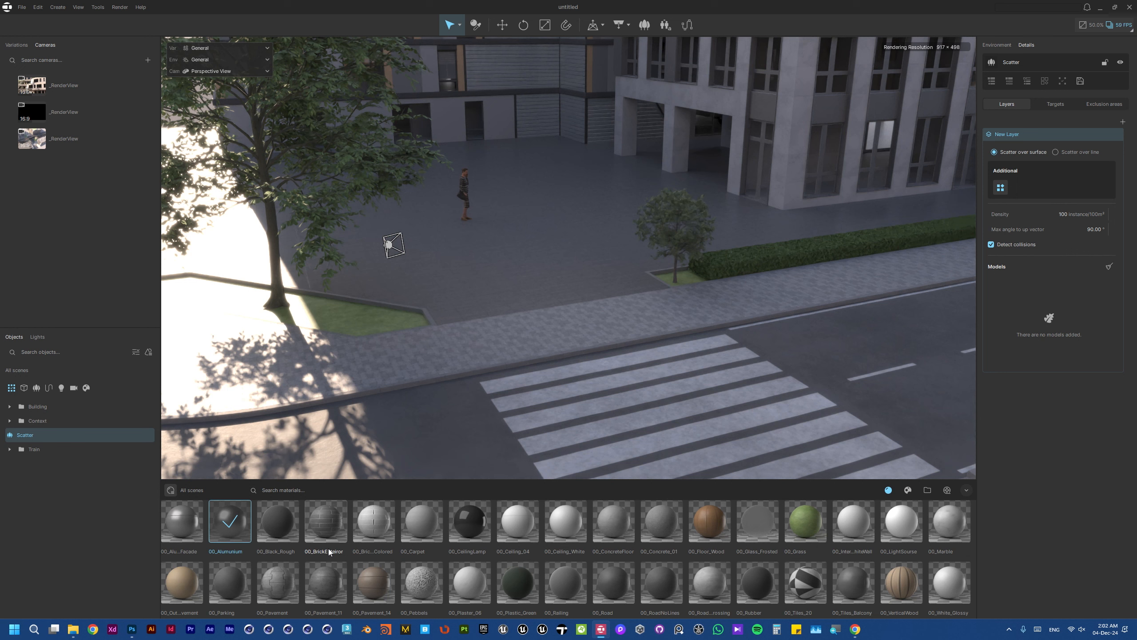
click(907, 489)
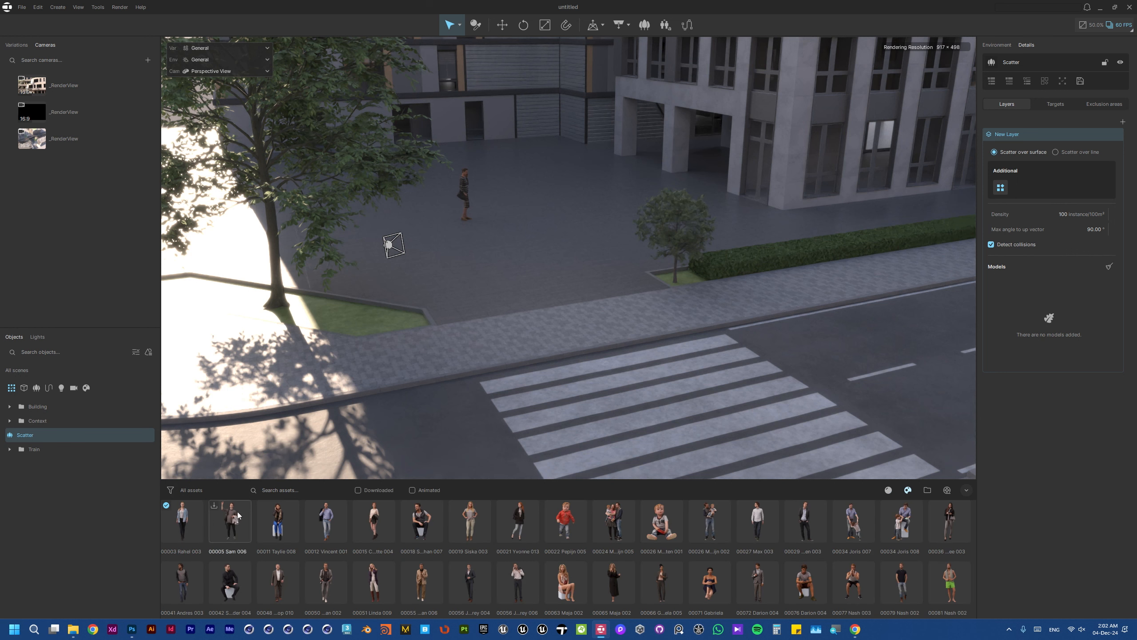
click(182, 525)
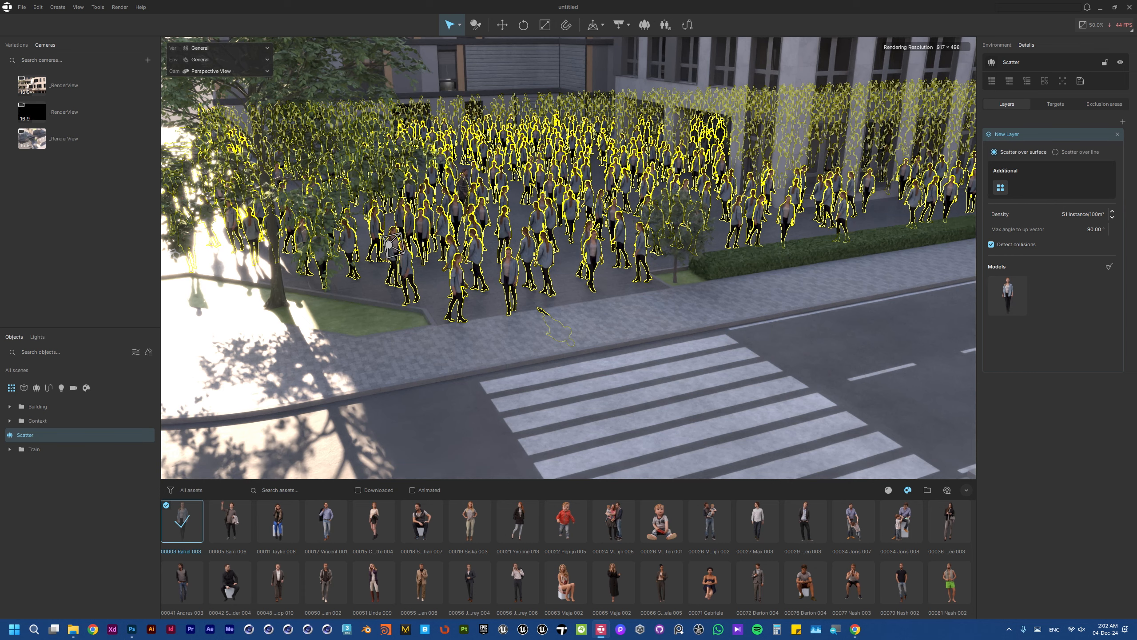
drag(1096, 215, 1077, 214)
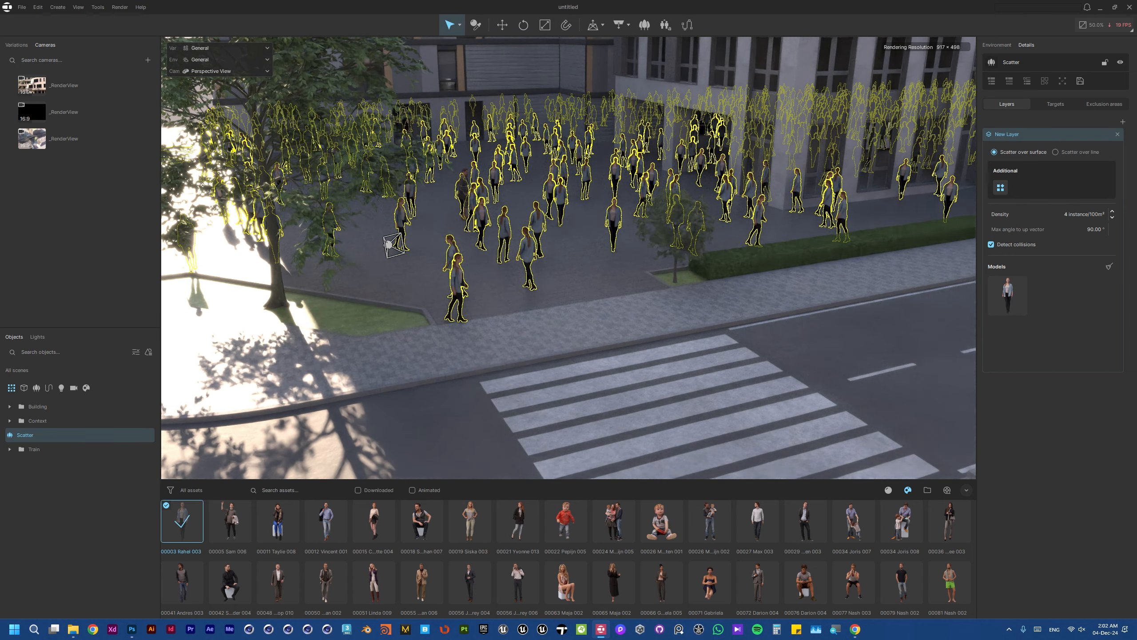
Examine the scattered people up close on the plaza, around the building entrances and along the hedge
right_drag(569, 257, 432, 217)
key(w)
key(d)
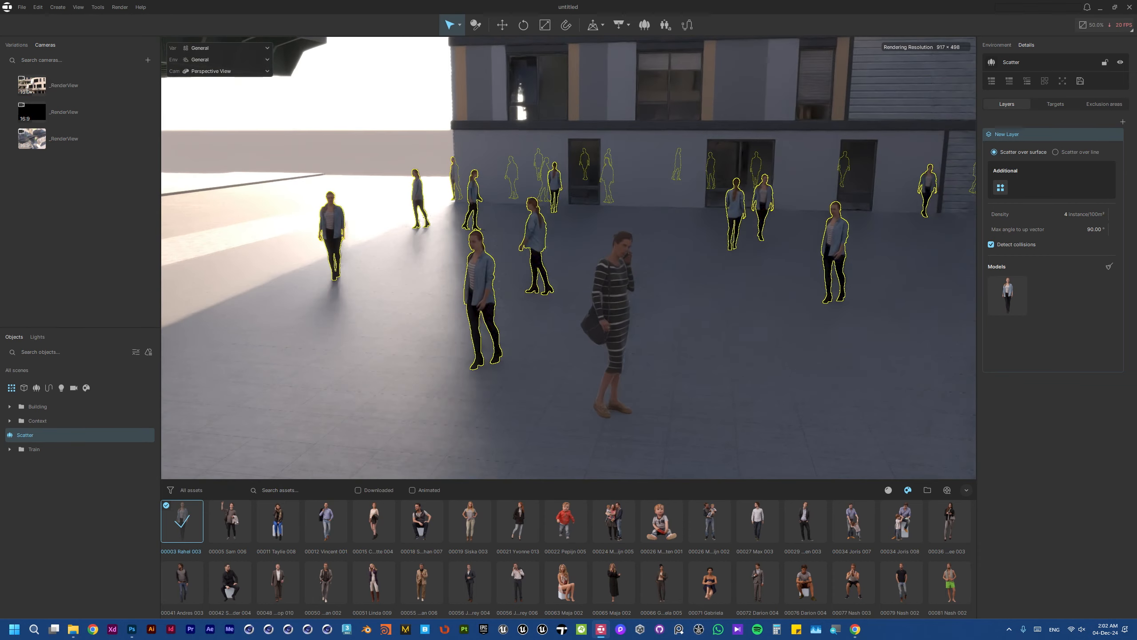
key(q)
key(e)
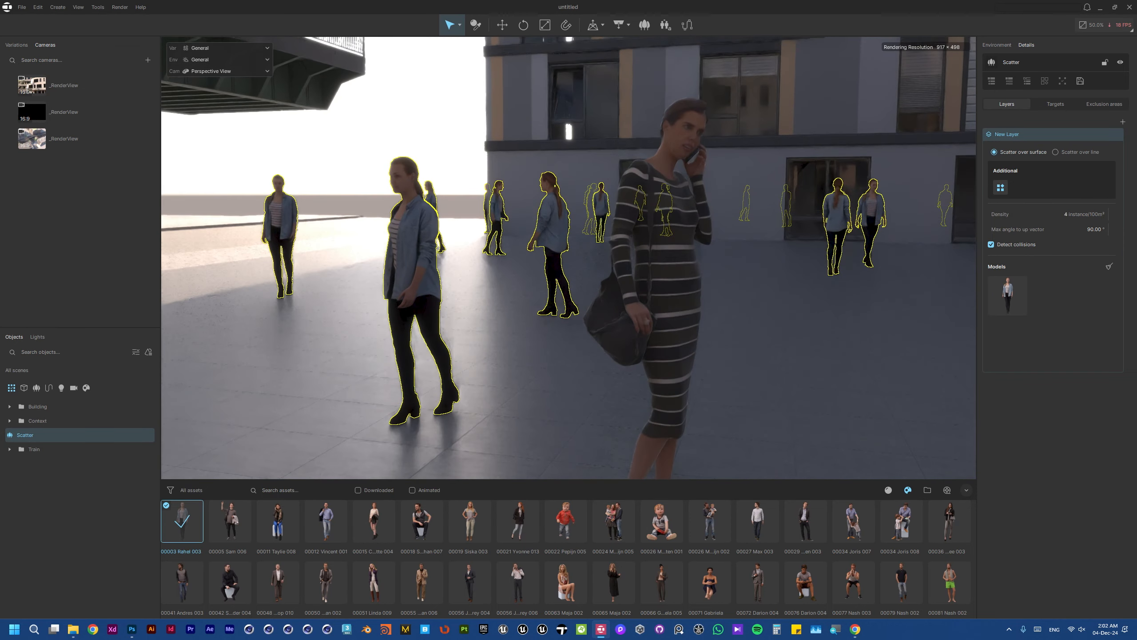
key(q)
right_drag(432, 217, 1095, 231)
key(w)
key(w)
key(w)
key(d)
key(d)
key(w)
key(a)
key(s)
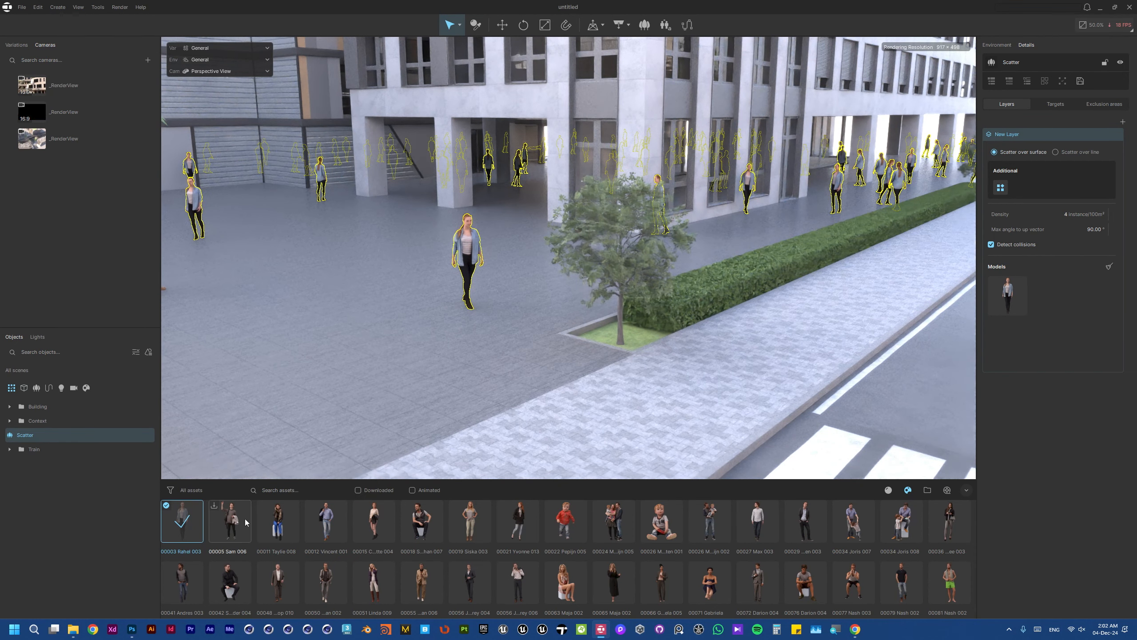
Show only downloaded assets and add the second standing woman, the man in the white shirt and the seated man to the scatter layer
click(358, 490)
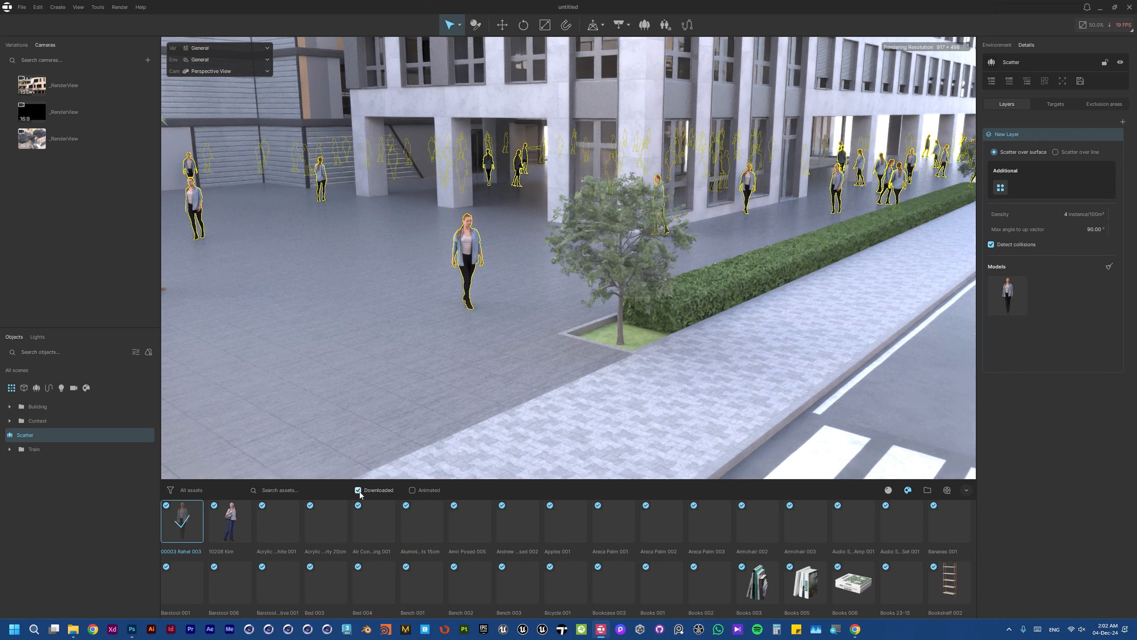
drag(239, 535, 1050, 304)
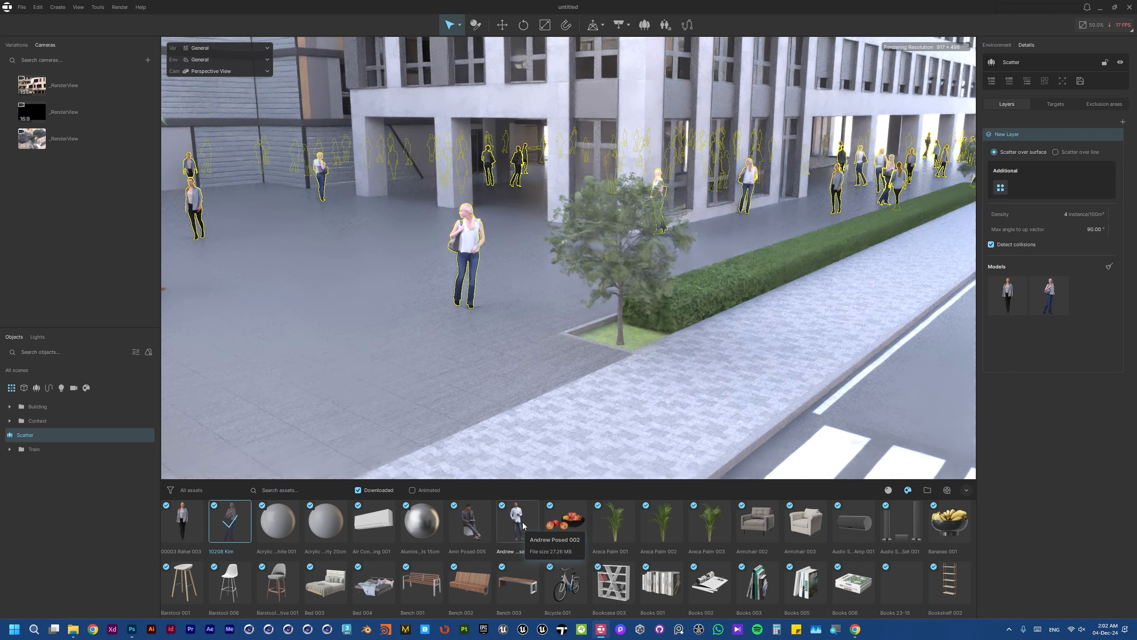
drag(522, 523, 1085, 334)
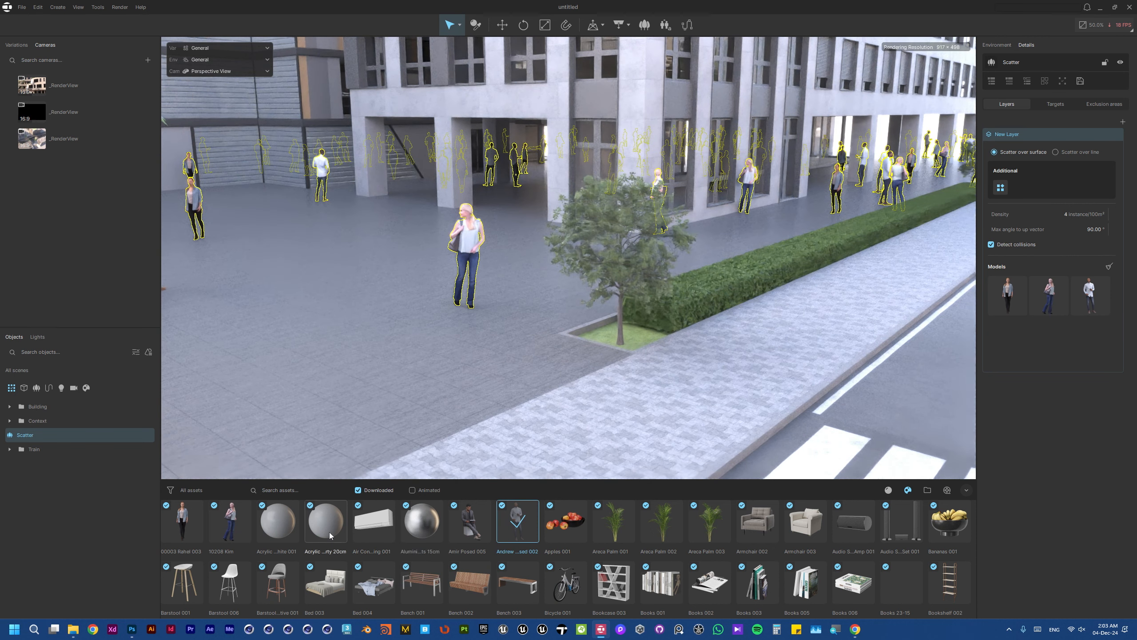
drag(477, 520, 1037, 349)
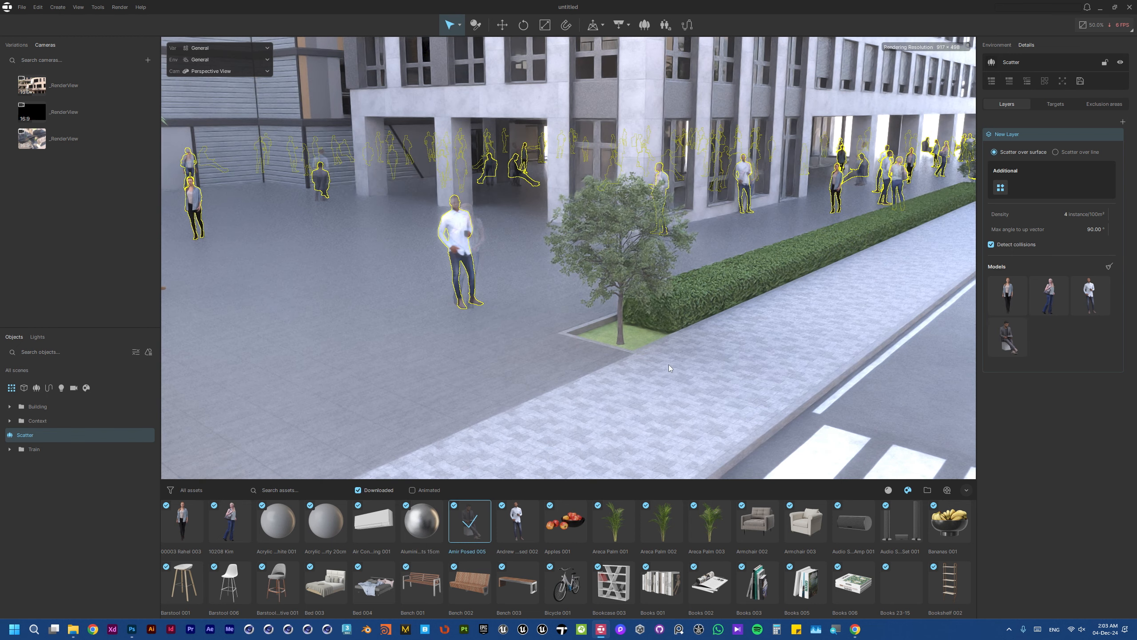
Examine the mixed crowd on the plaza and along the building, and review the scatter's visibility, targets and exclusion area settings
key(w)
right_drag(599, 338, 788, 318)
right_drag(569, 286, 488, 307)
key(s)
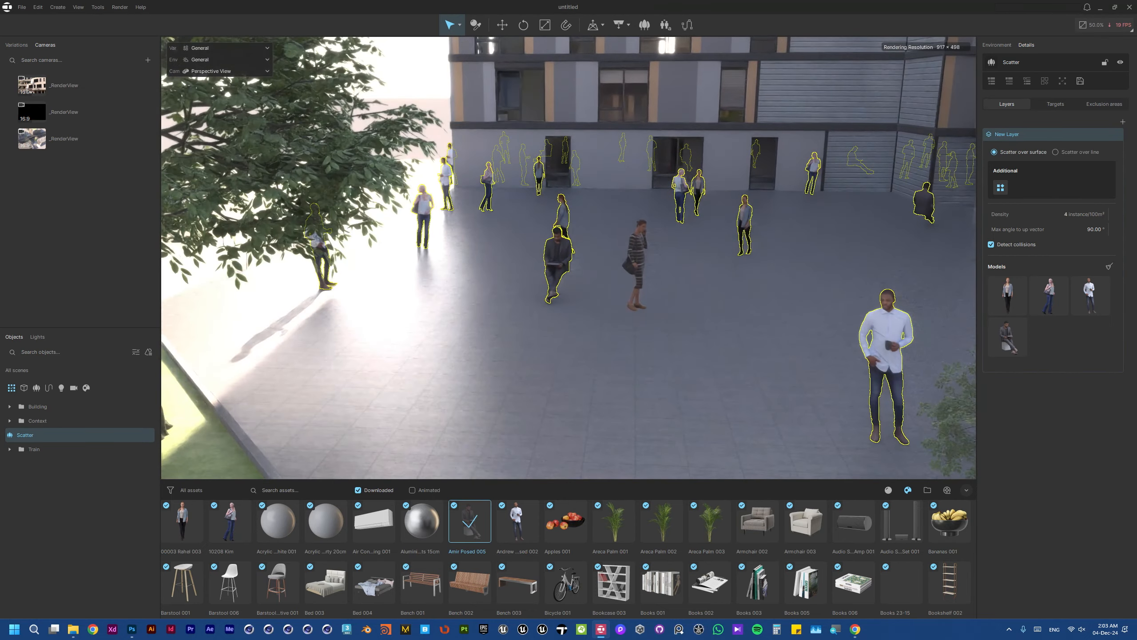
right_drag(569, 286, 766, 269)
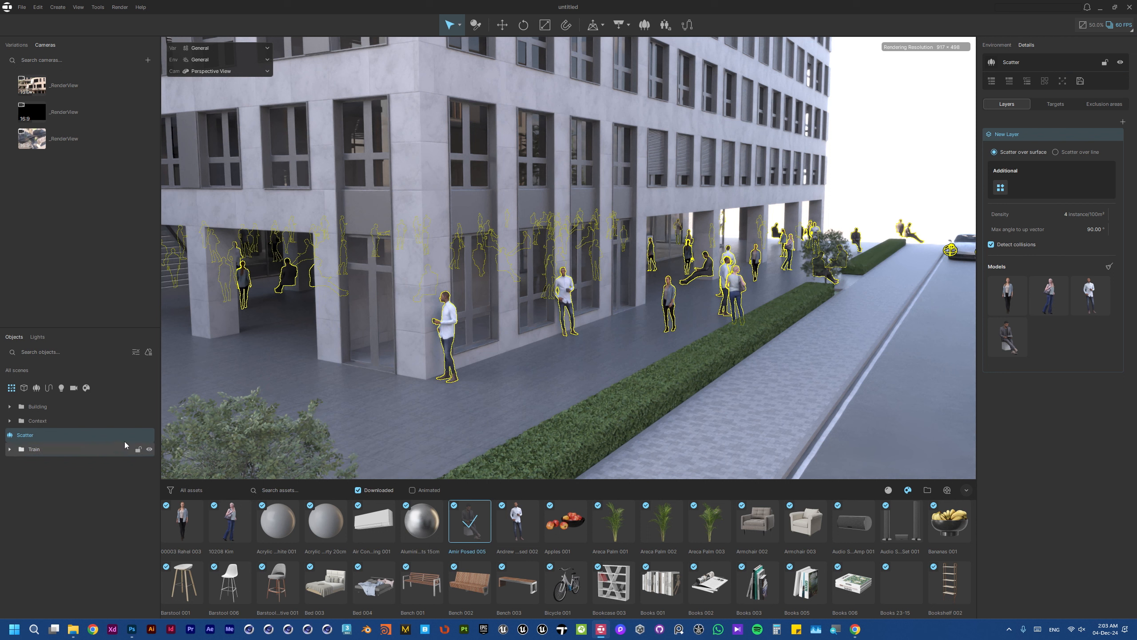
click(149, 436)
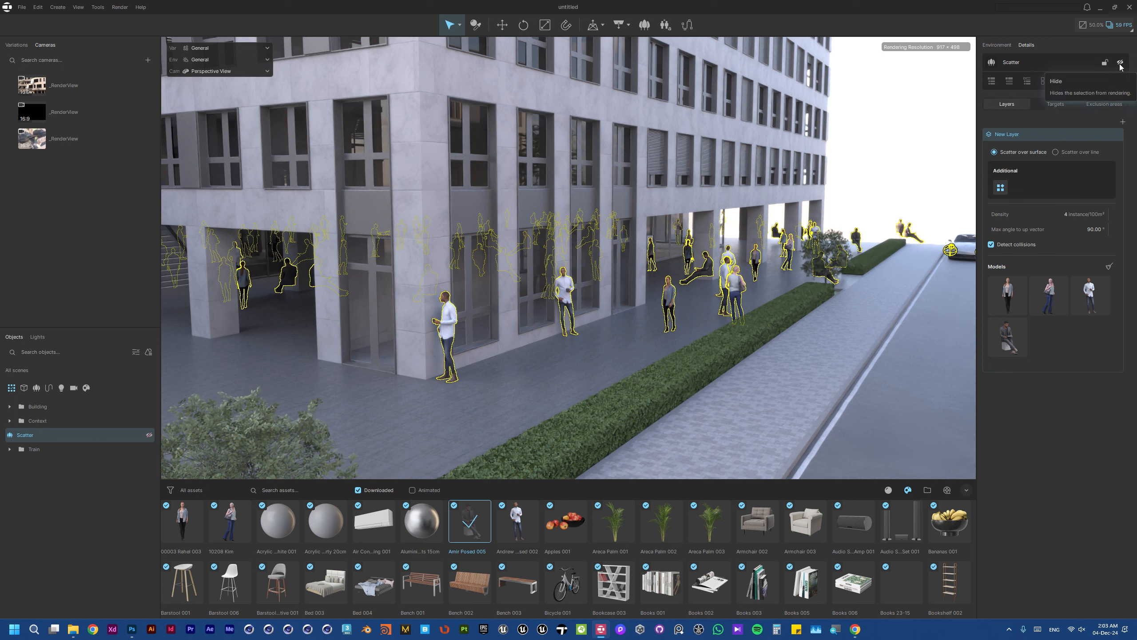
click(1055, 105)
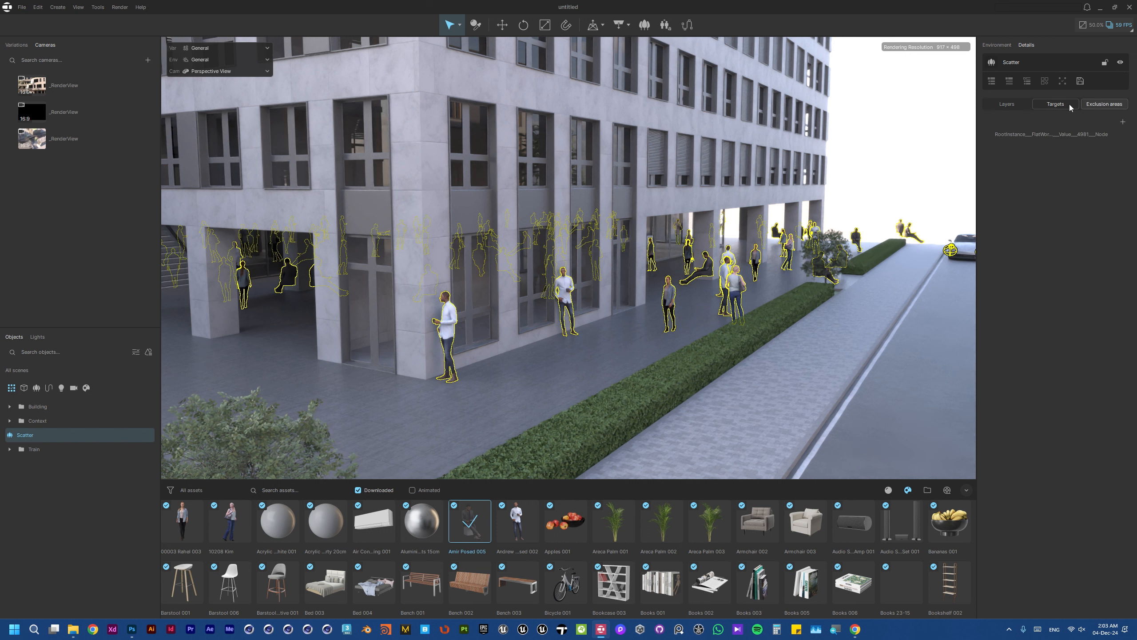
click(1016, 108)
Save the scatter setup as a preset and delete the Scatter object from the scene
click(1081, 82)
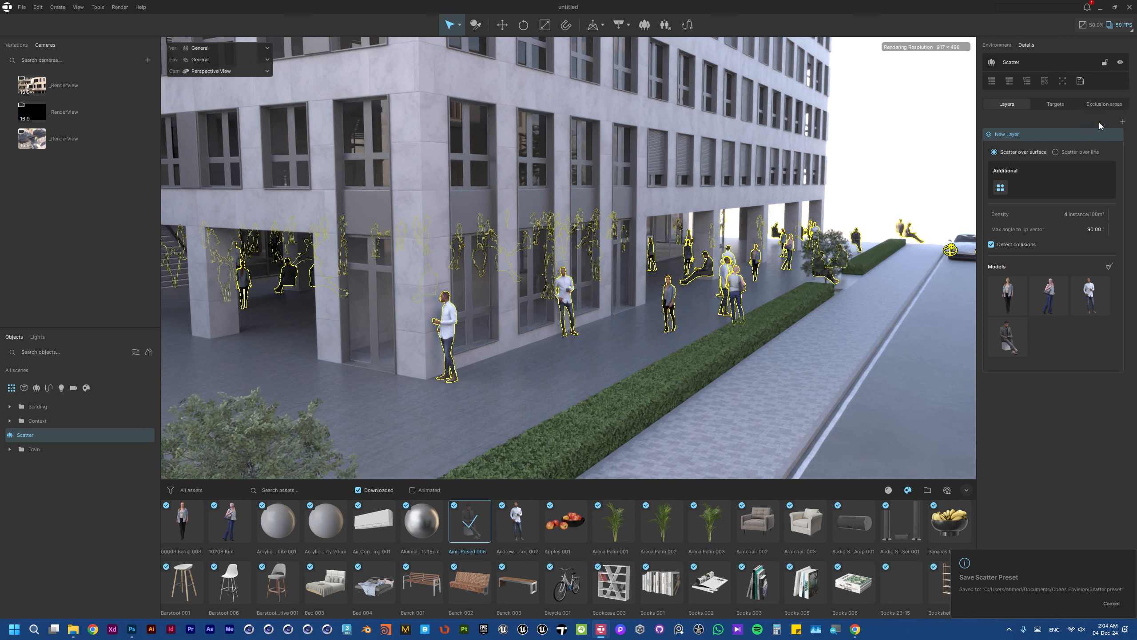
click(1062, 107)
click(1024, 106)
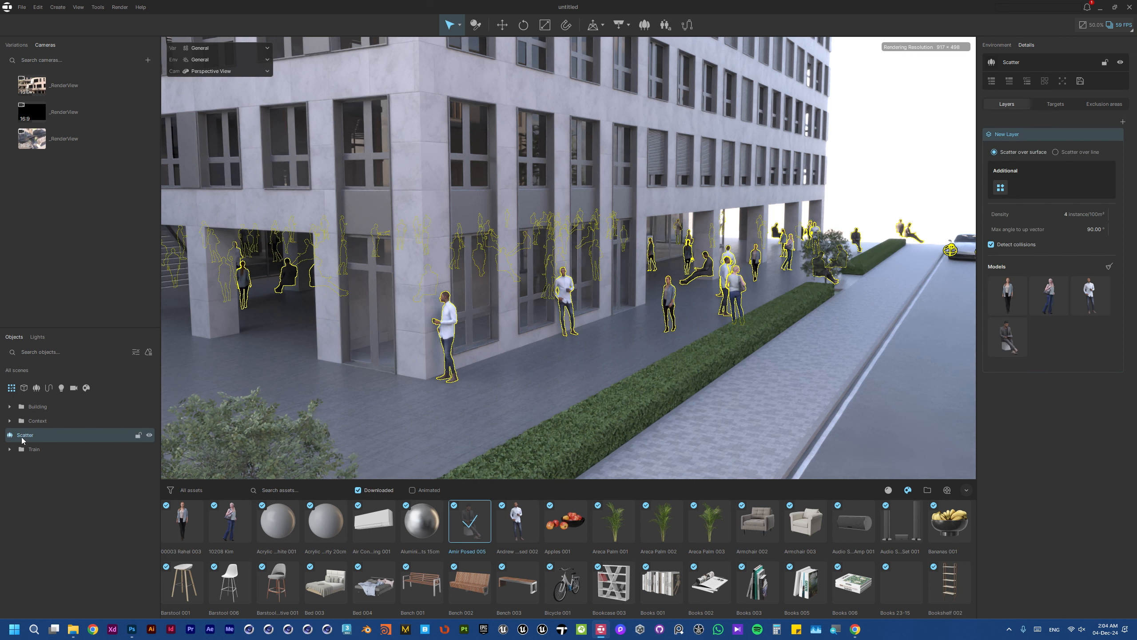
key(Delete)
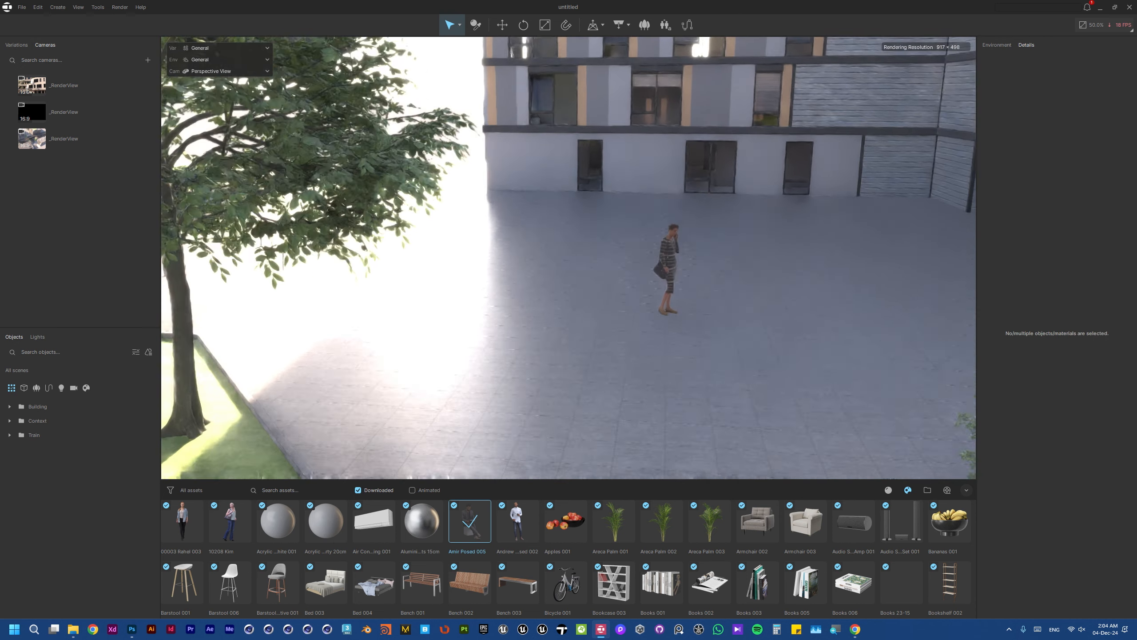
Locate the standing woman on the plaza in the Building group, select a walking person there, and collapse the group
key(s)
right_drag(569, 257, 739, 271)
click(382, 231)
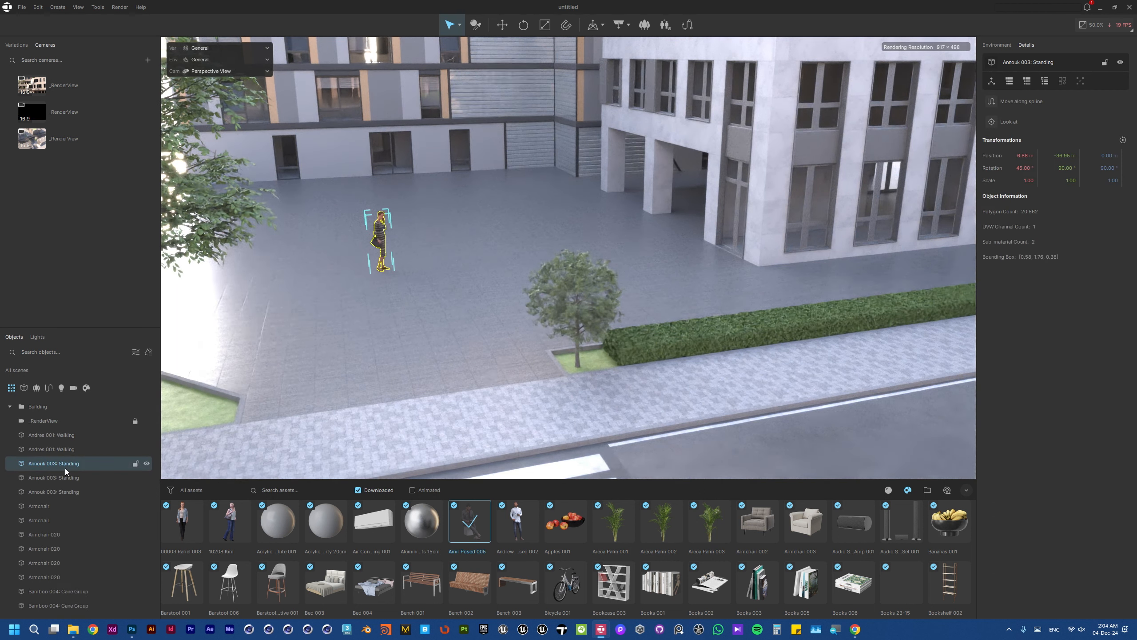
right_drag(439, 341, 529, 324)
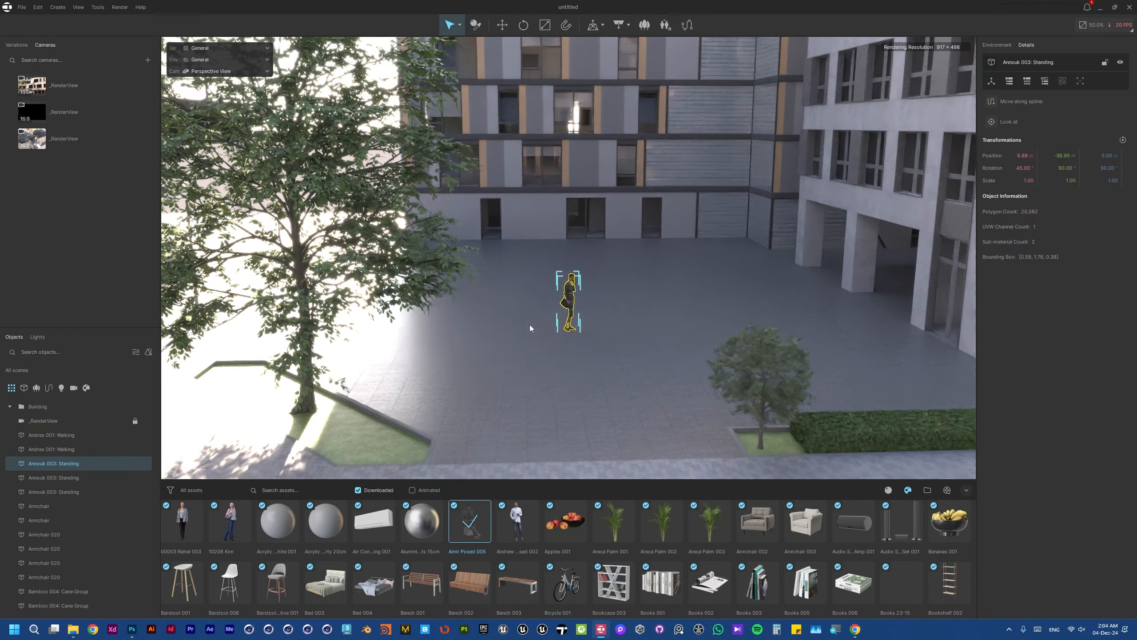
click(62, 449)
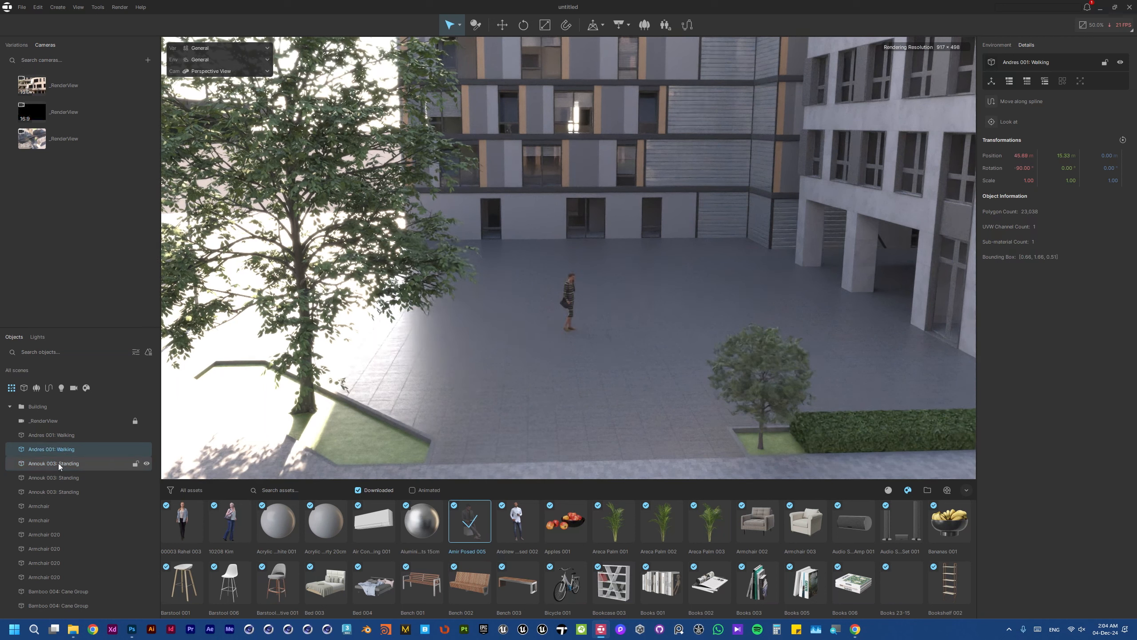
click(9, 406)
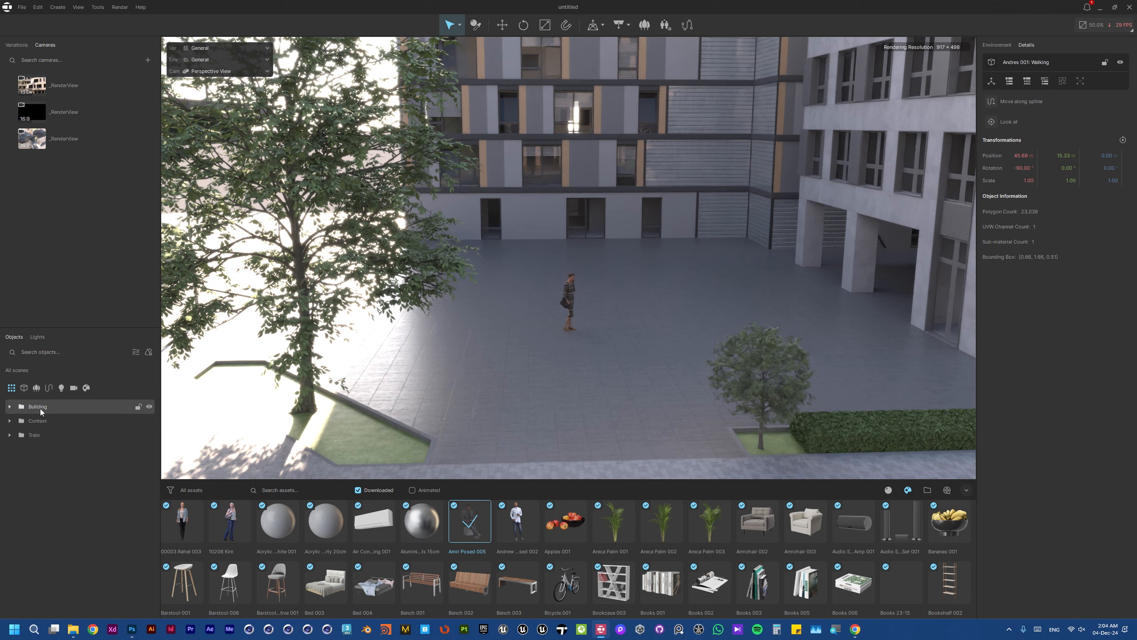
Examine the crosswalk, overpass and street beside the corner building, and bring the scene materials back into the library
right_drag(563, 298, 512, 297)
key(w)
key(w)
key(w)
key(d)
right_drag(698, 338, 828, 323)
key(w)
right_drag(712, 286, 754, 305)
key(a)
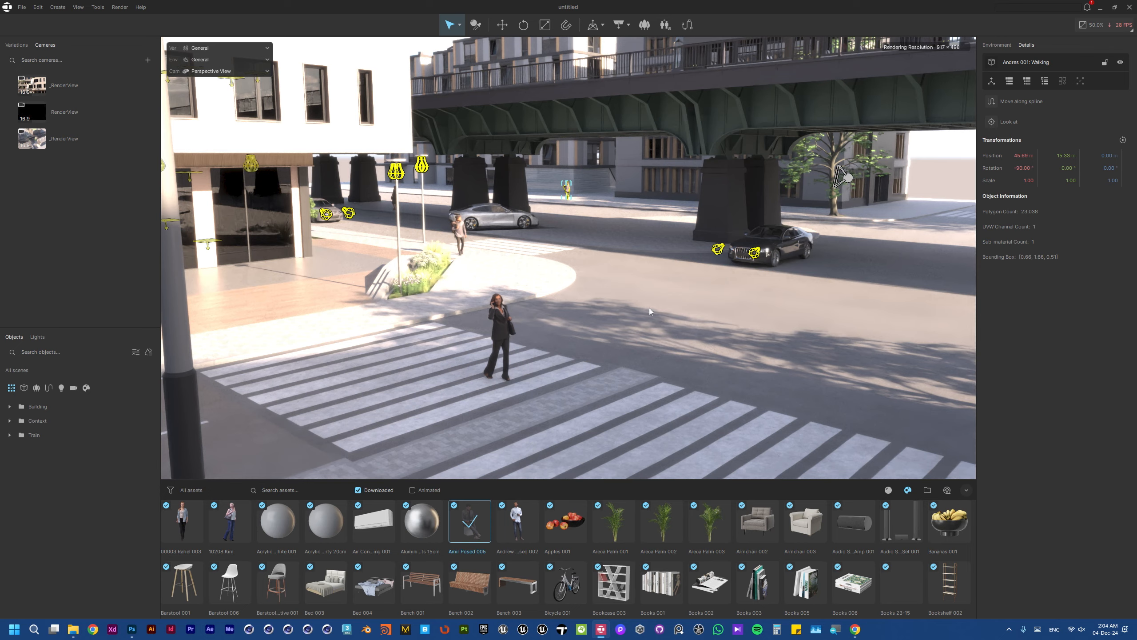
key(w)
right_drag(672, 269, 913, 274)
key(d)
key(s)
key(e)
right_drag(596, 309, 586, 313)
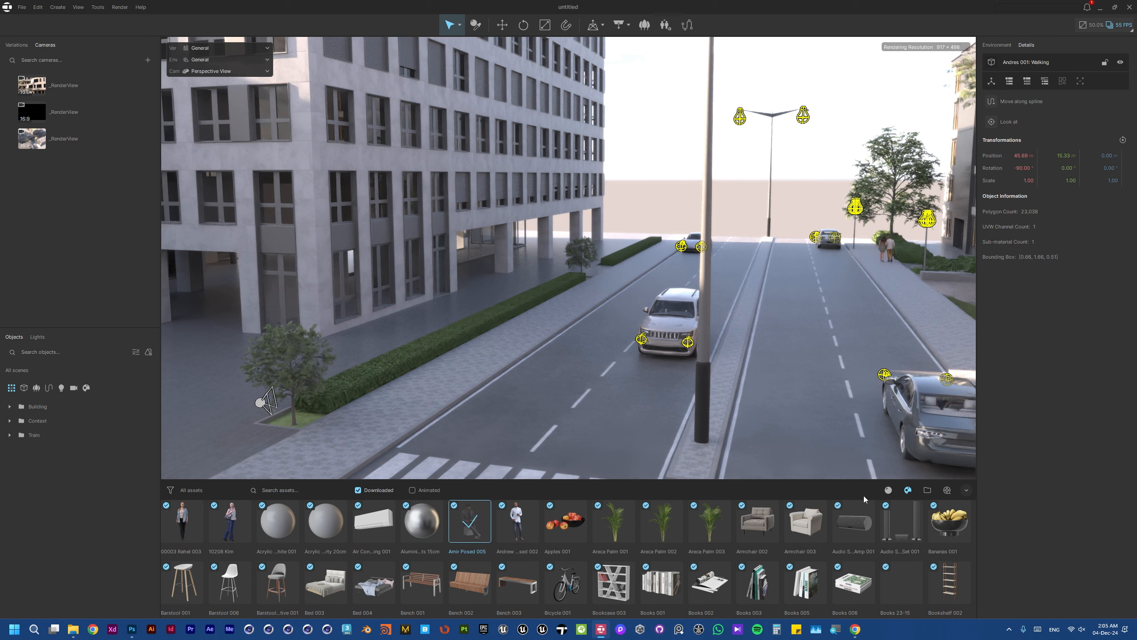
click(889, 490)
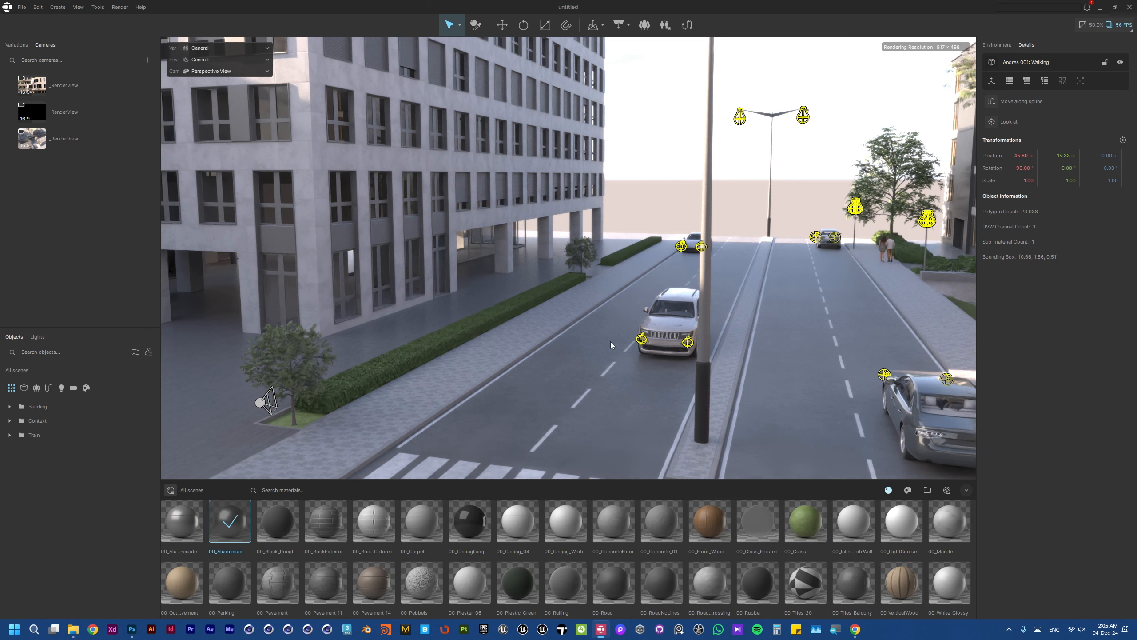
Switch to File Explorer, look at the sample scene and AE25_Scene_002 folders, and bring up Chaos Vantage
click(582, 630)
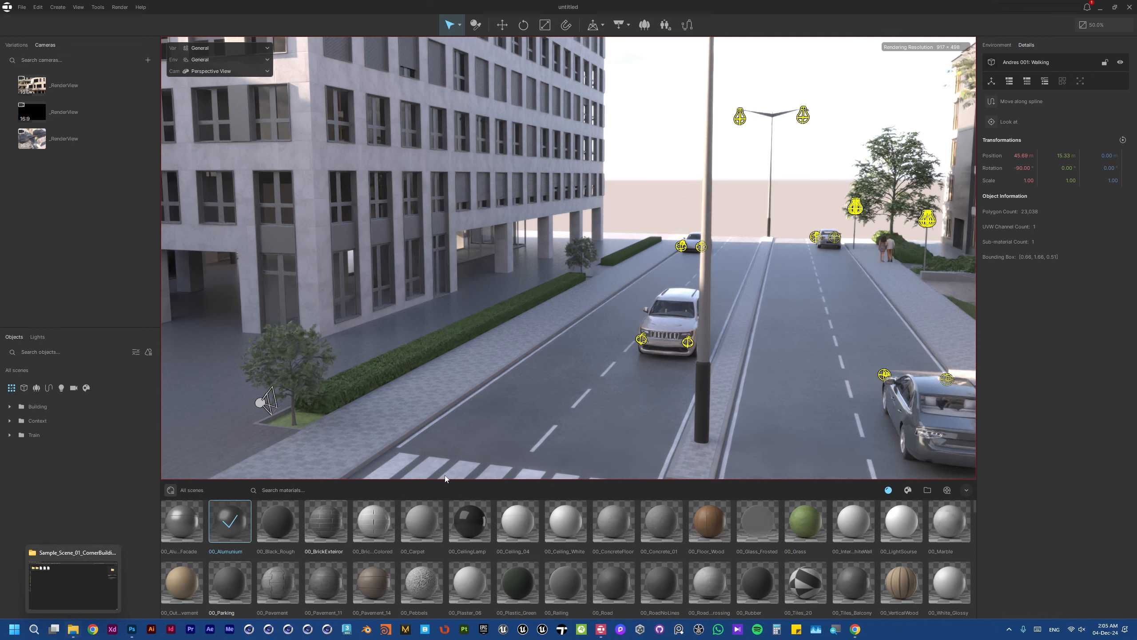
click(1101, 7)
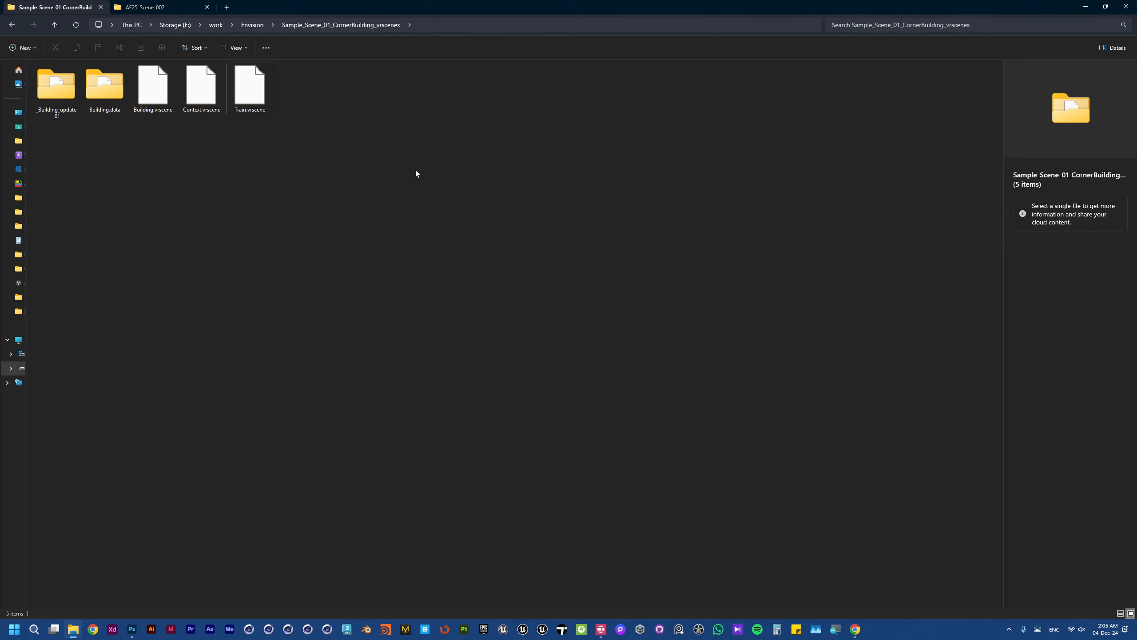
click(169, 5)
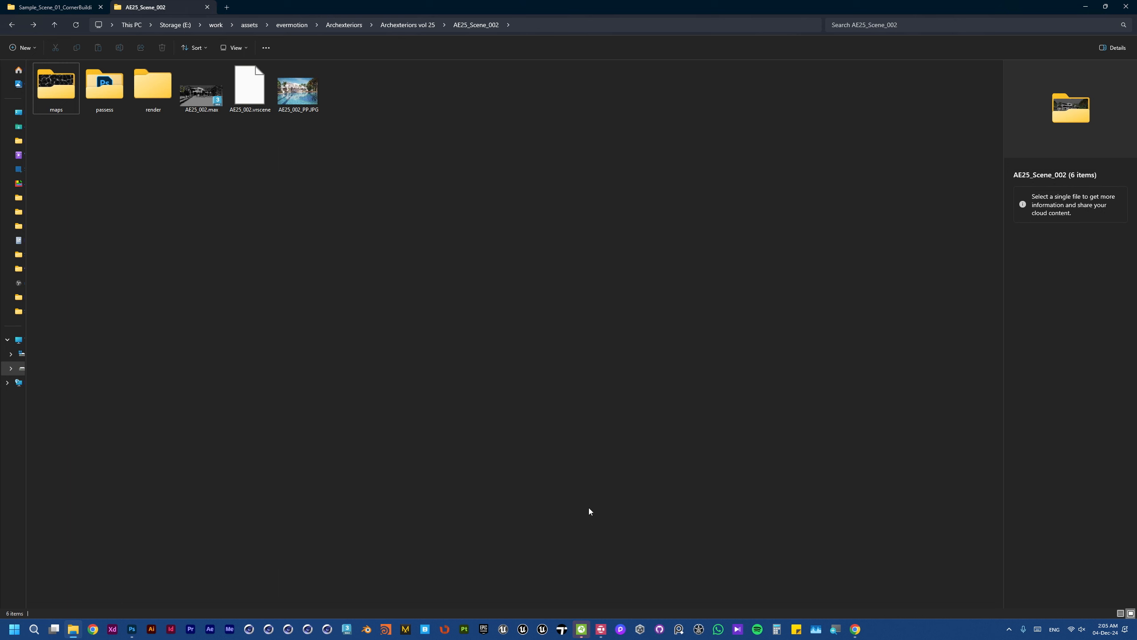
mouse_move(583, 635)
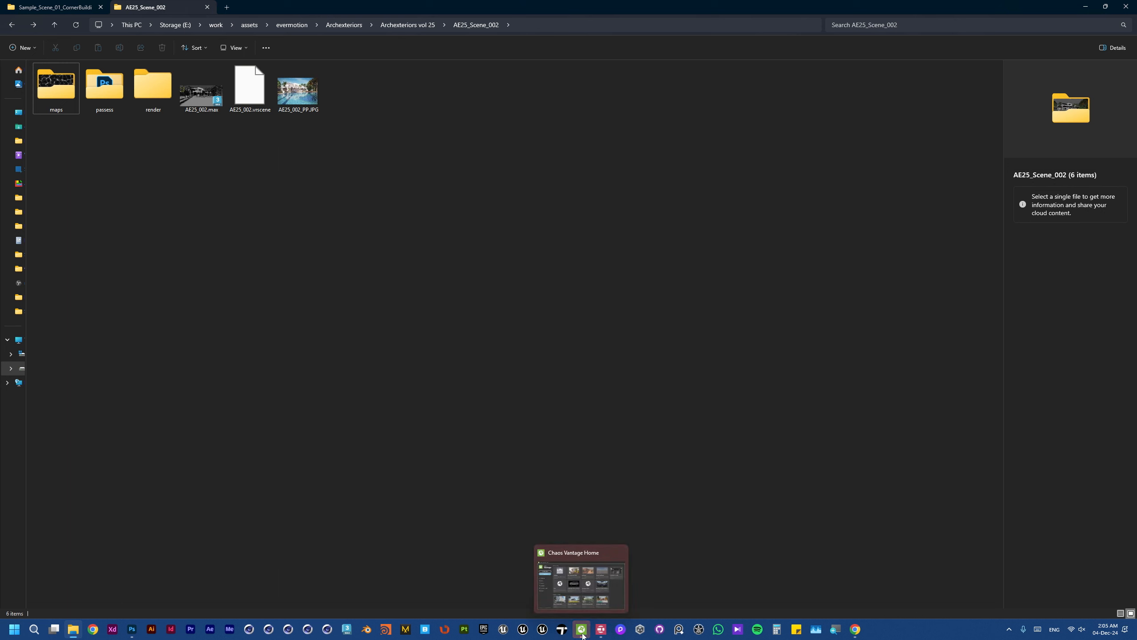
click(583, 633)
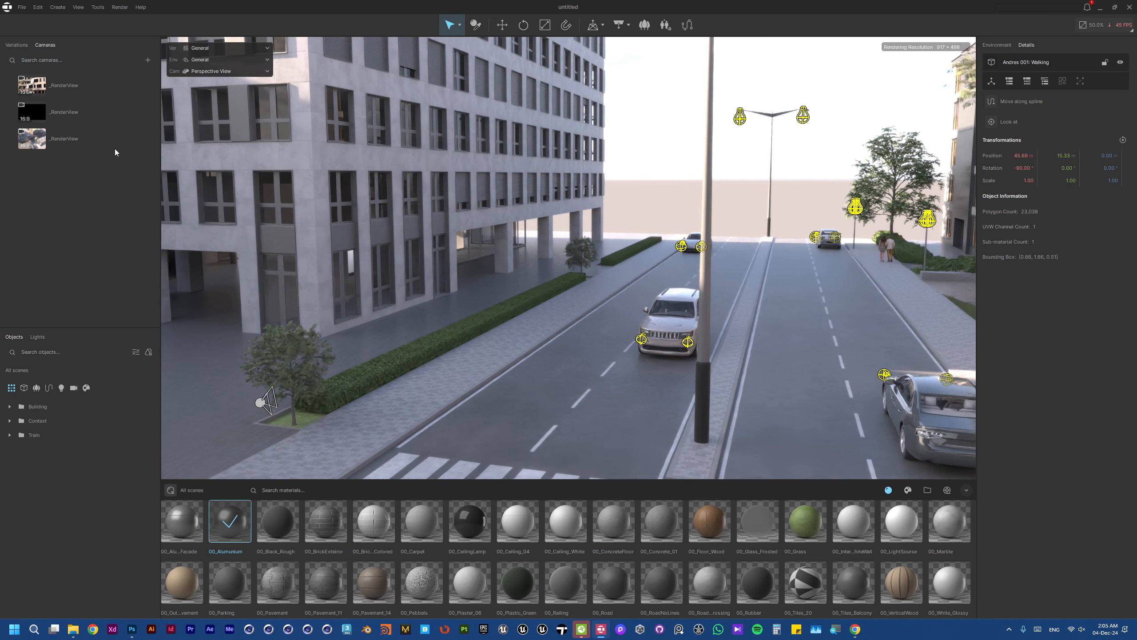
Switch the view to the Train scene's _RenderView camera overlooking the elevated railway
click(80, 140)
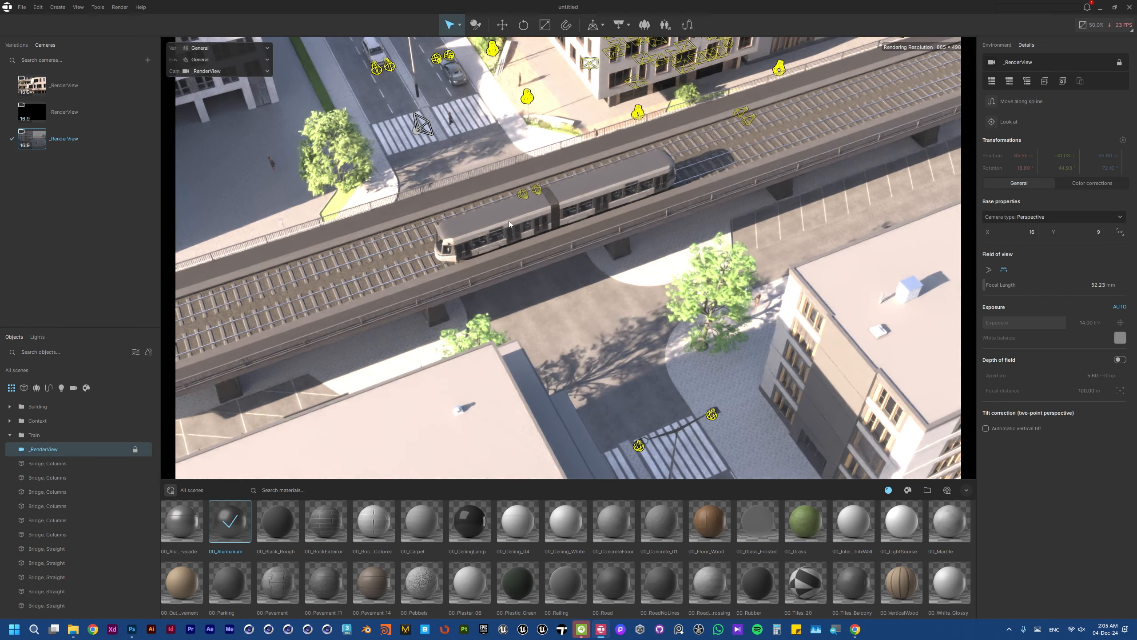